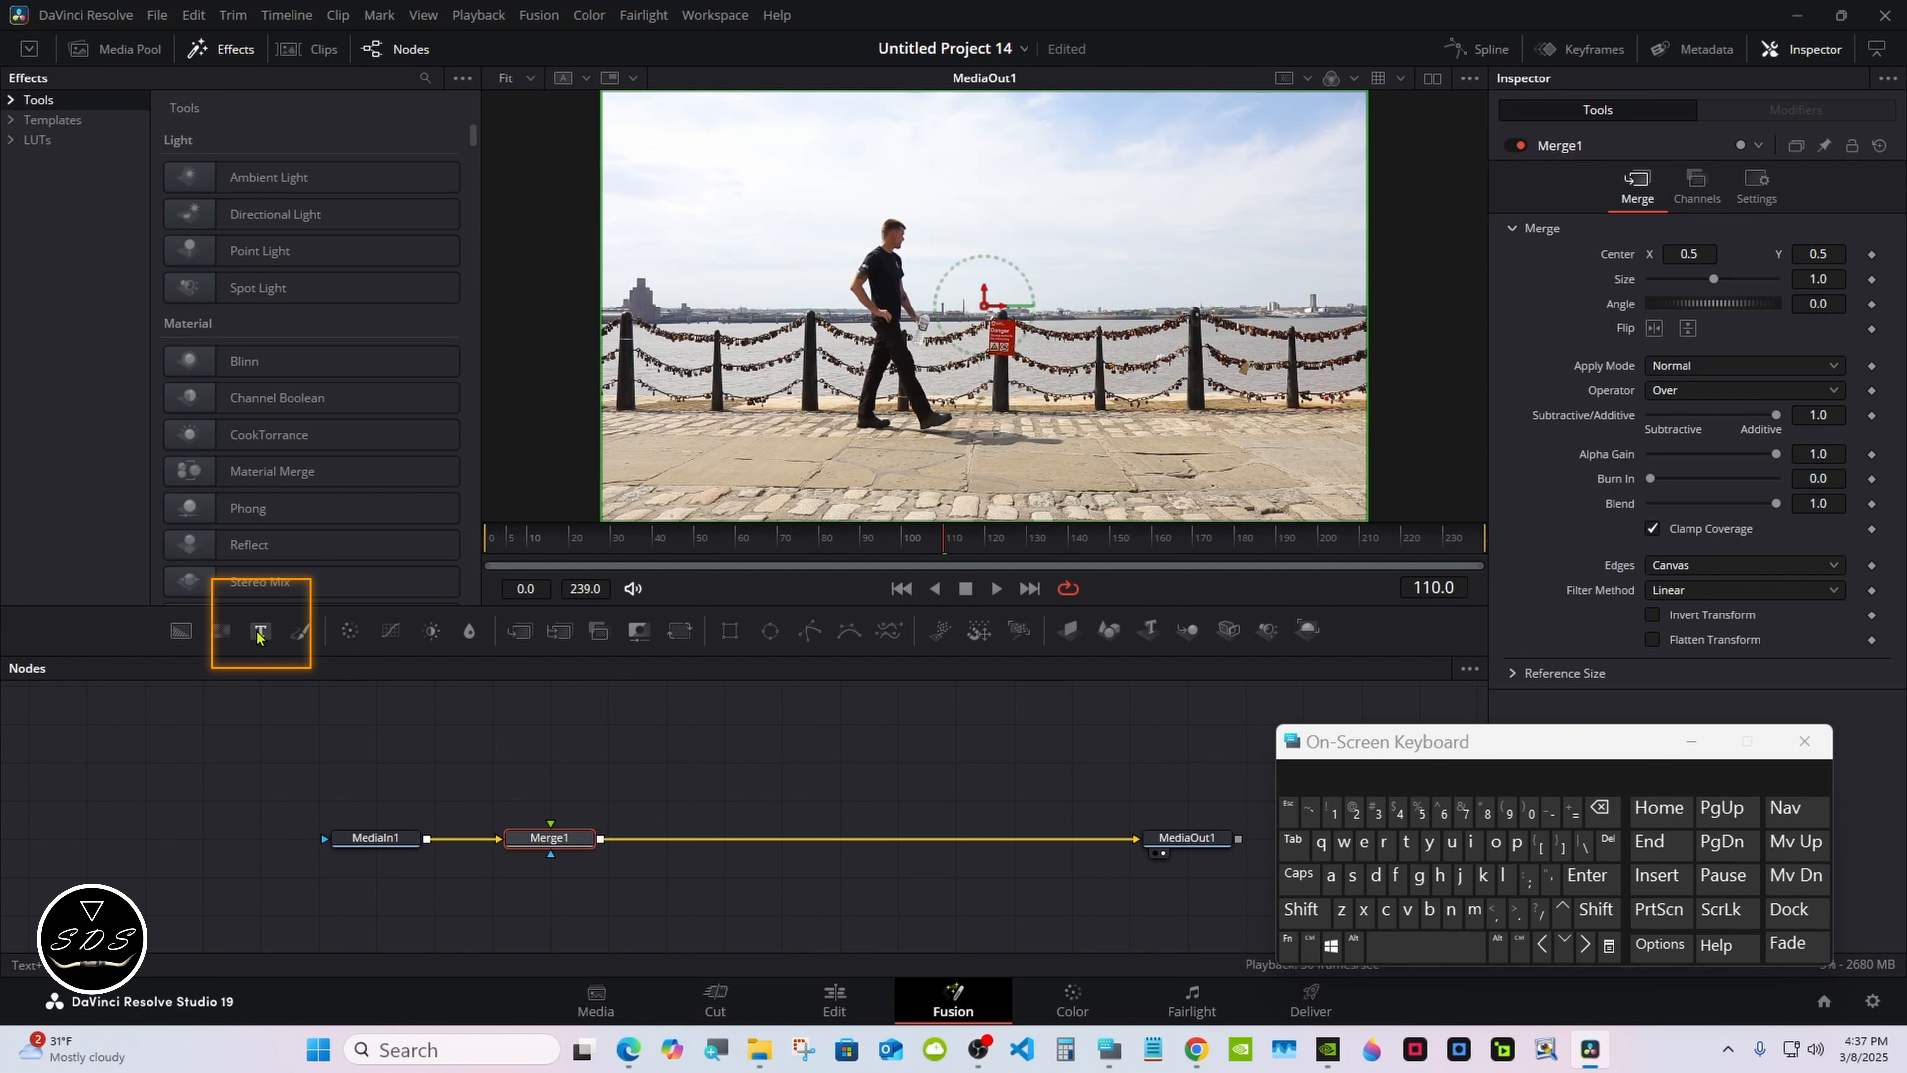
Add a Text+ node feeding Merge1's foreground and enter the text "DaVinci"
{"action": "left_click_drag", "start_coordinate": [259, 637], "coordinate": [565, 840]}
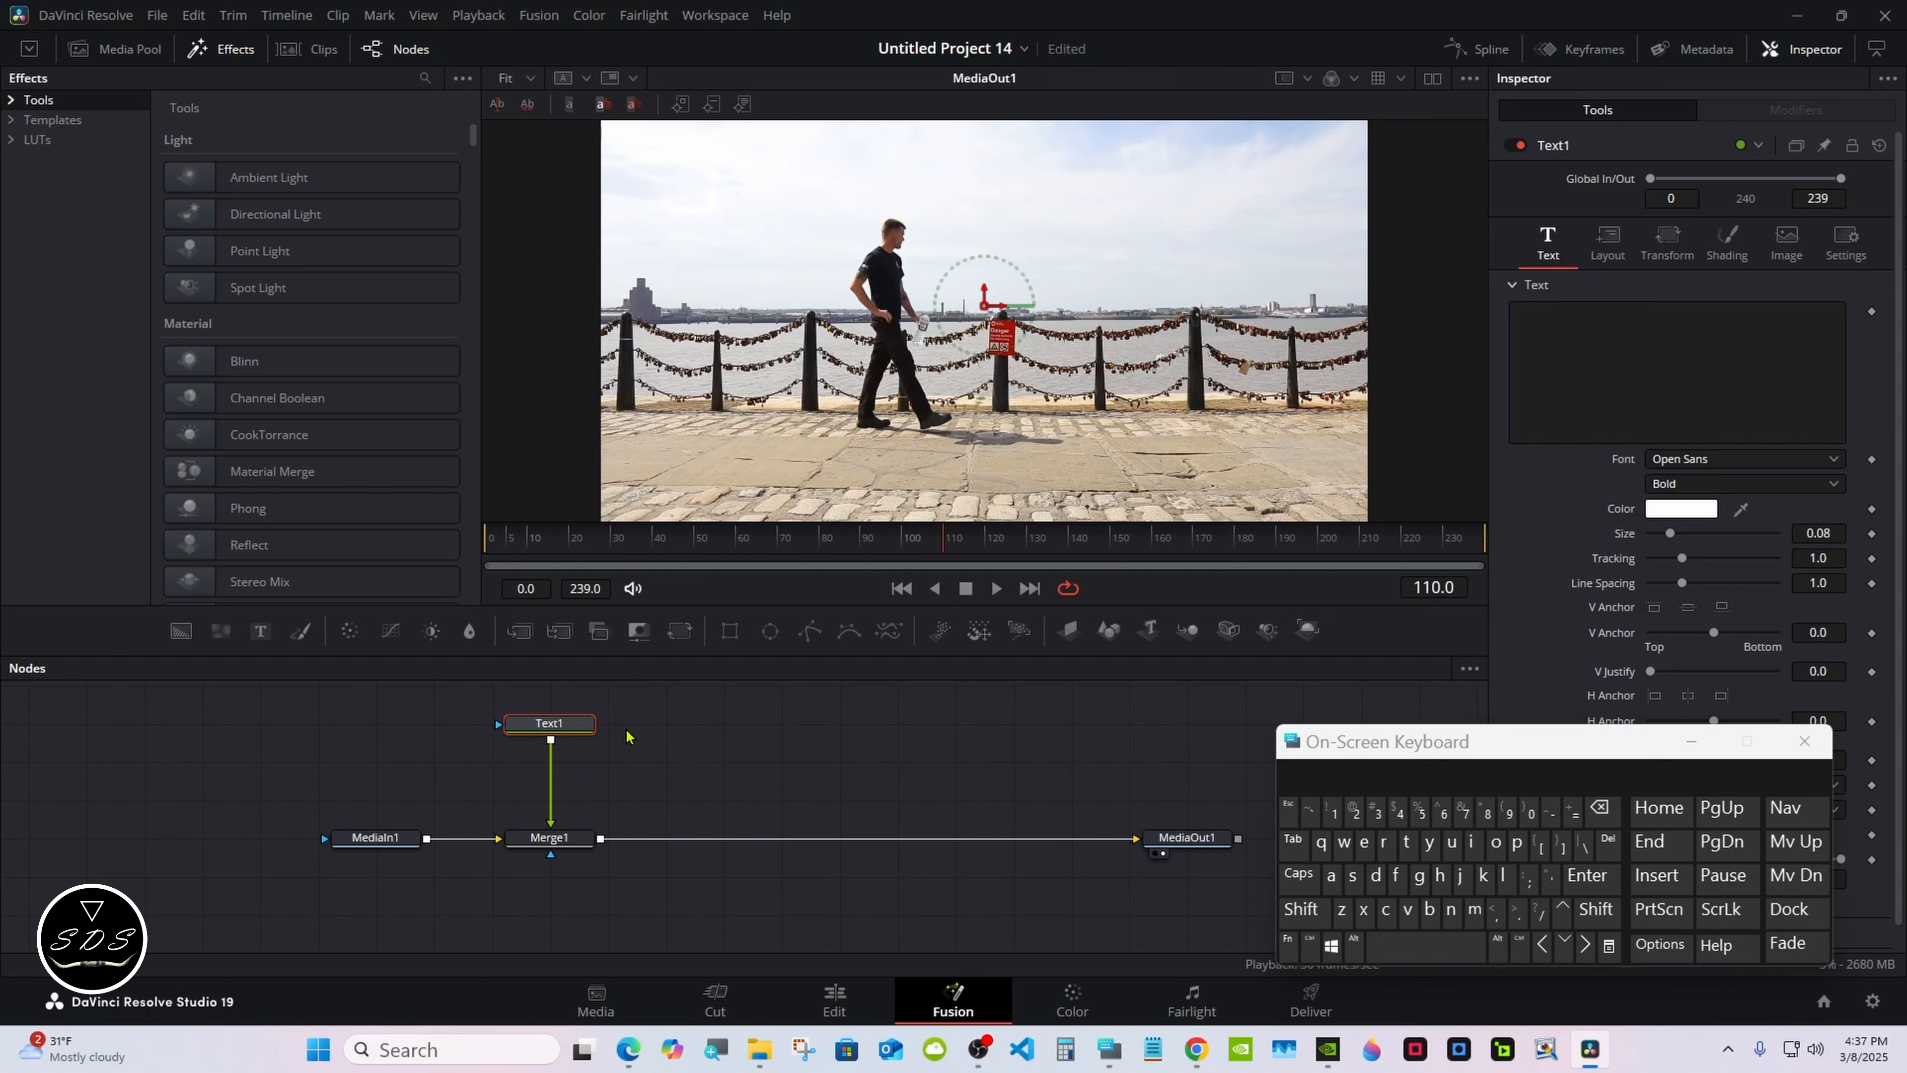
{"action": "left_click", "coordinate": [1574, 342]}
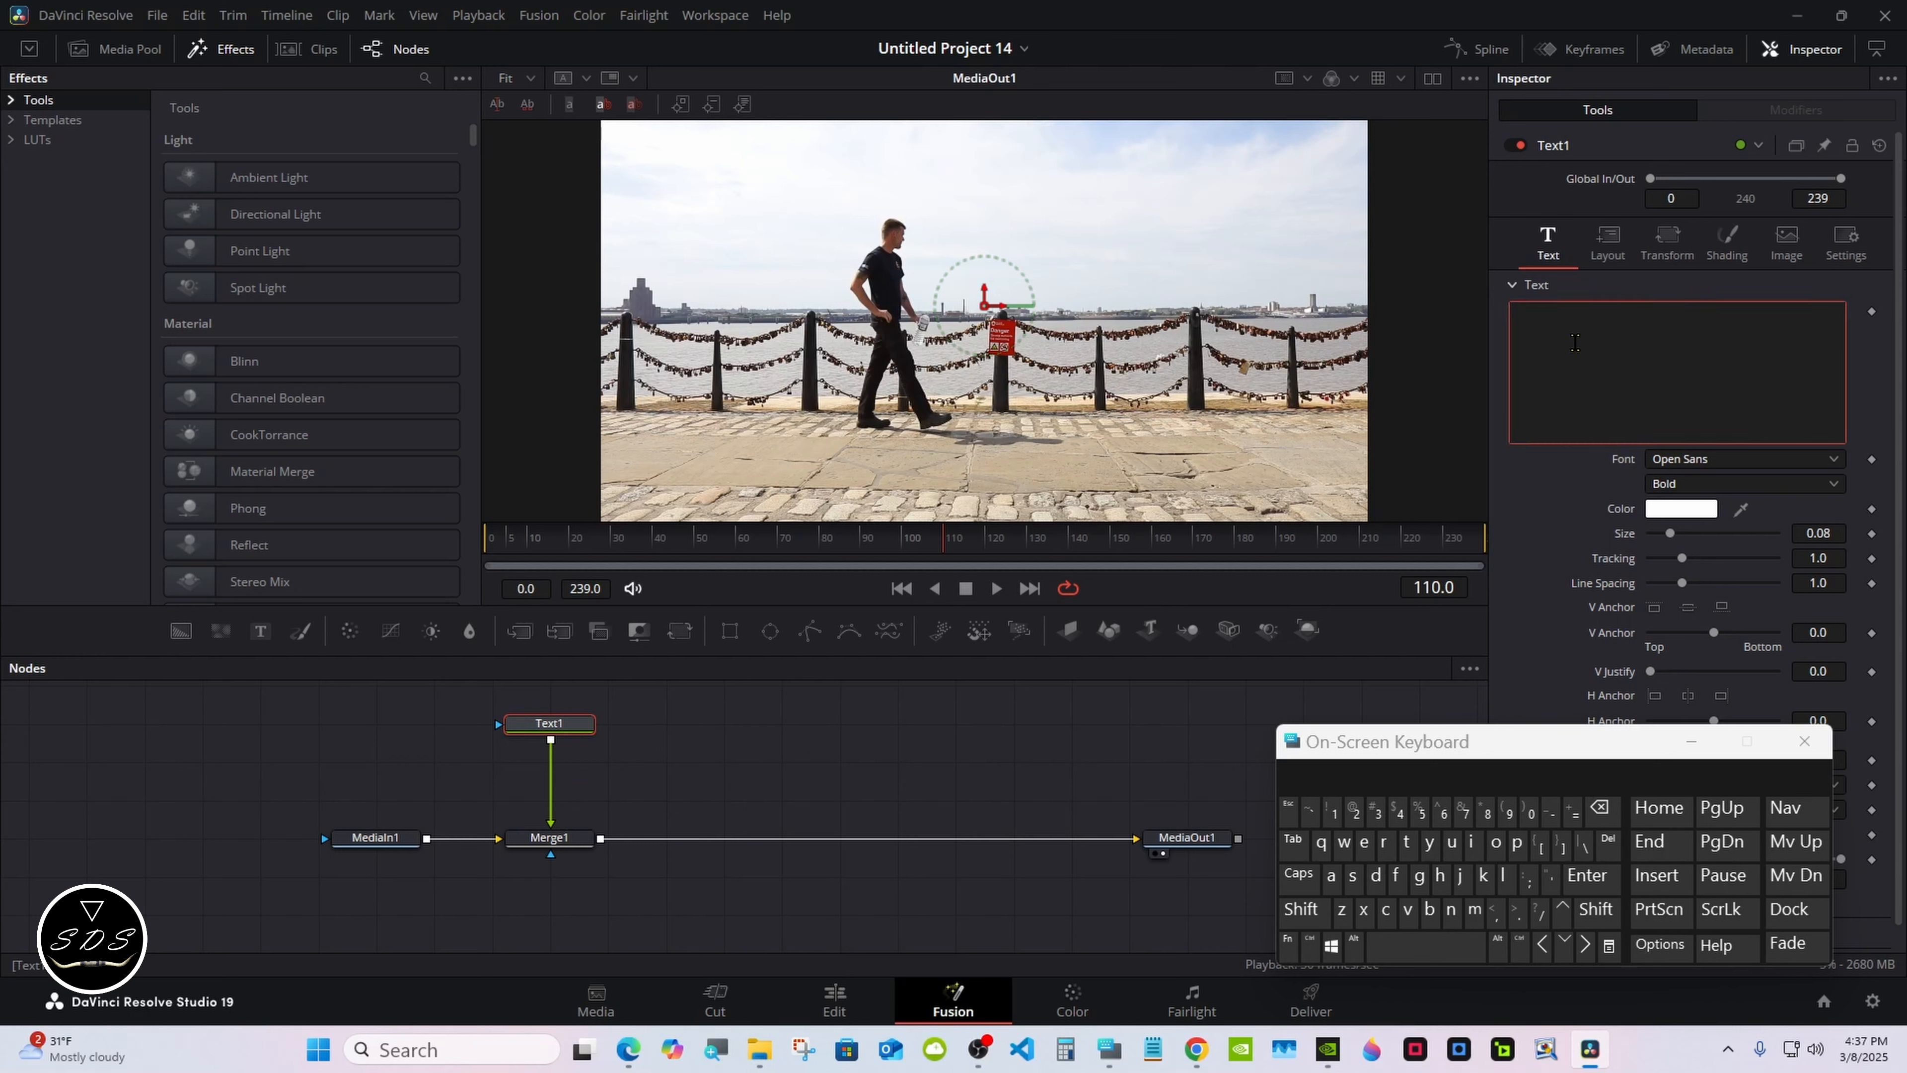
{"action": "left_click", "coordinate": [1301, 910]}
{"action": "left_click", "coordinate": [1368, 879]}
{"action": "left_click", "coordinate": [1330, 876]}
{"action": "left_click", "coordinate": [1301, 910]}
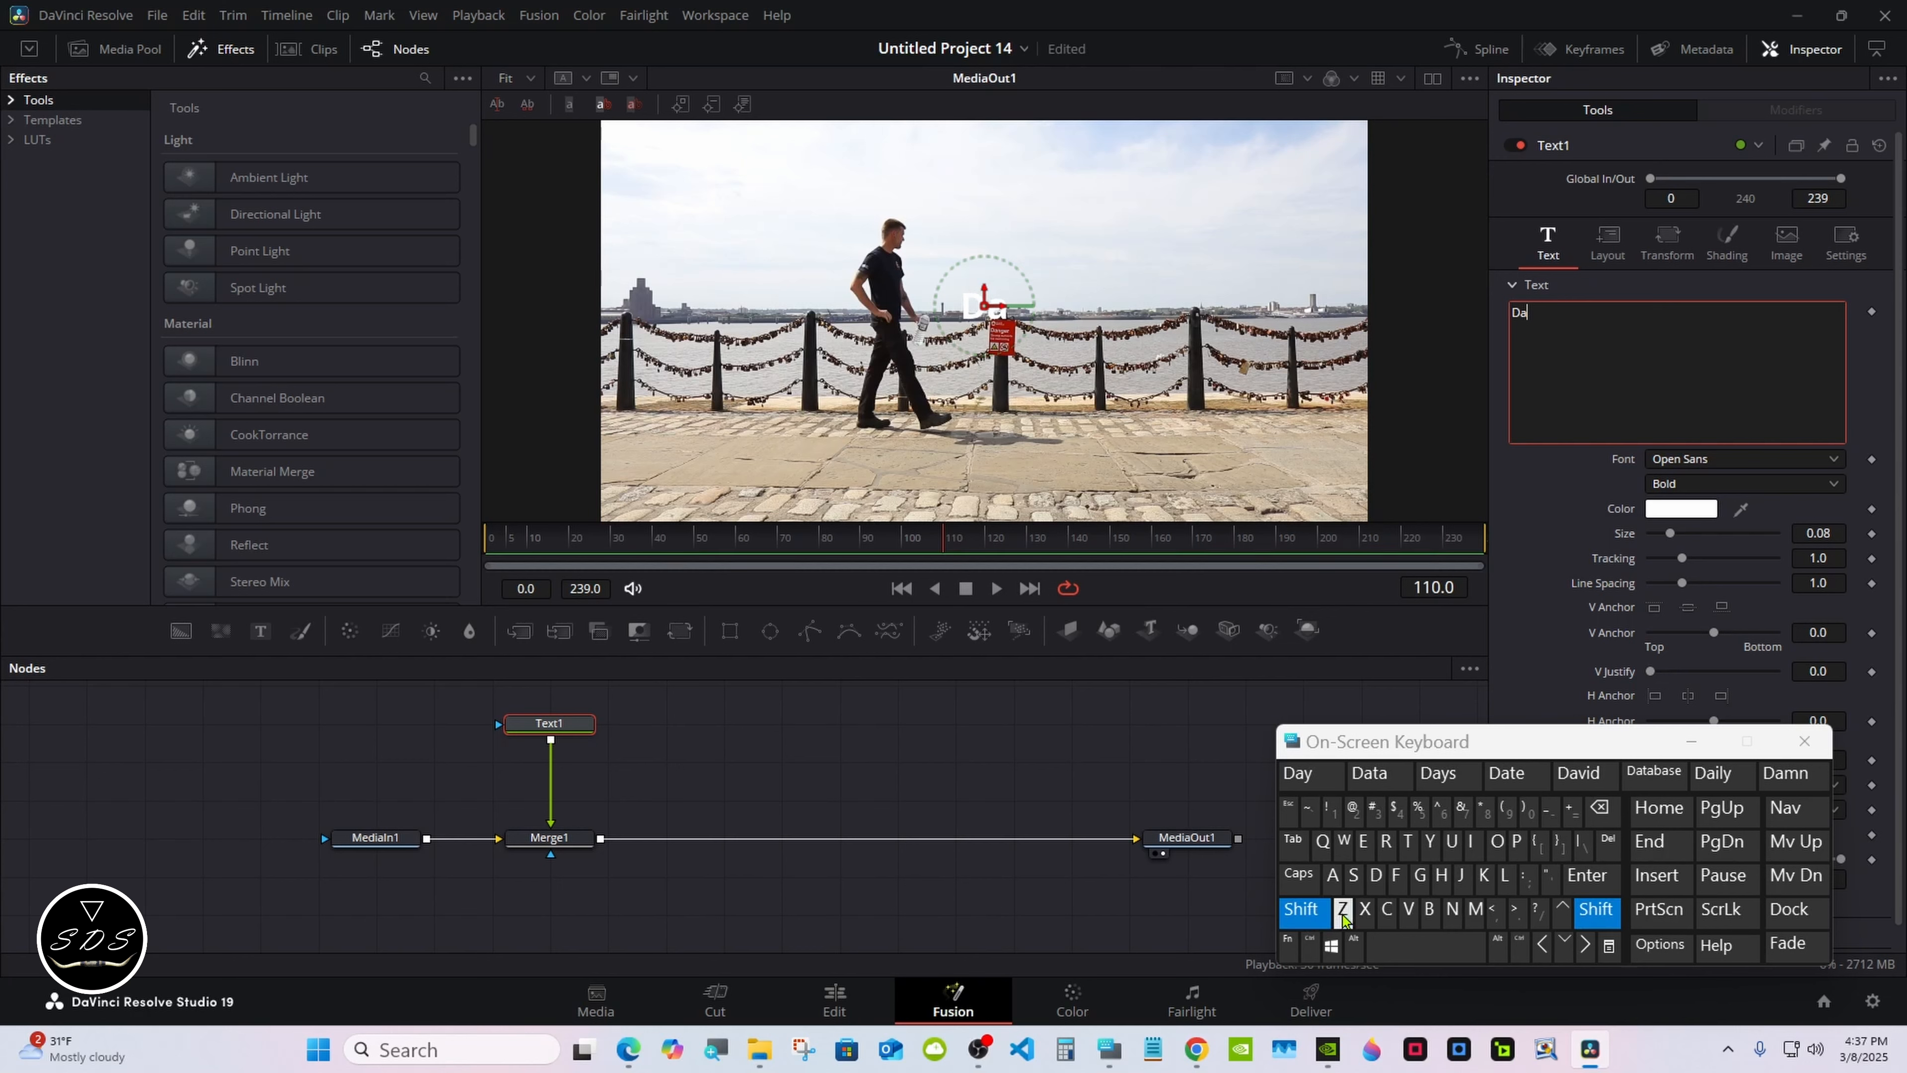
{"action": "left_click", "coordinate": [1408, 910]}
{"action": "left_click", "coordinate": [1474, 847]}
{"action": "left_click", "coordinate": [1451, 910]}
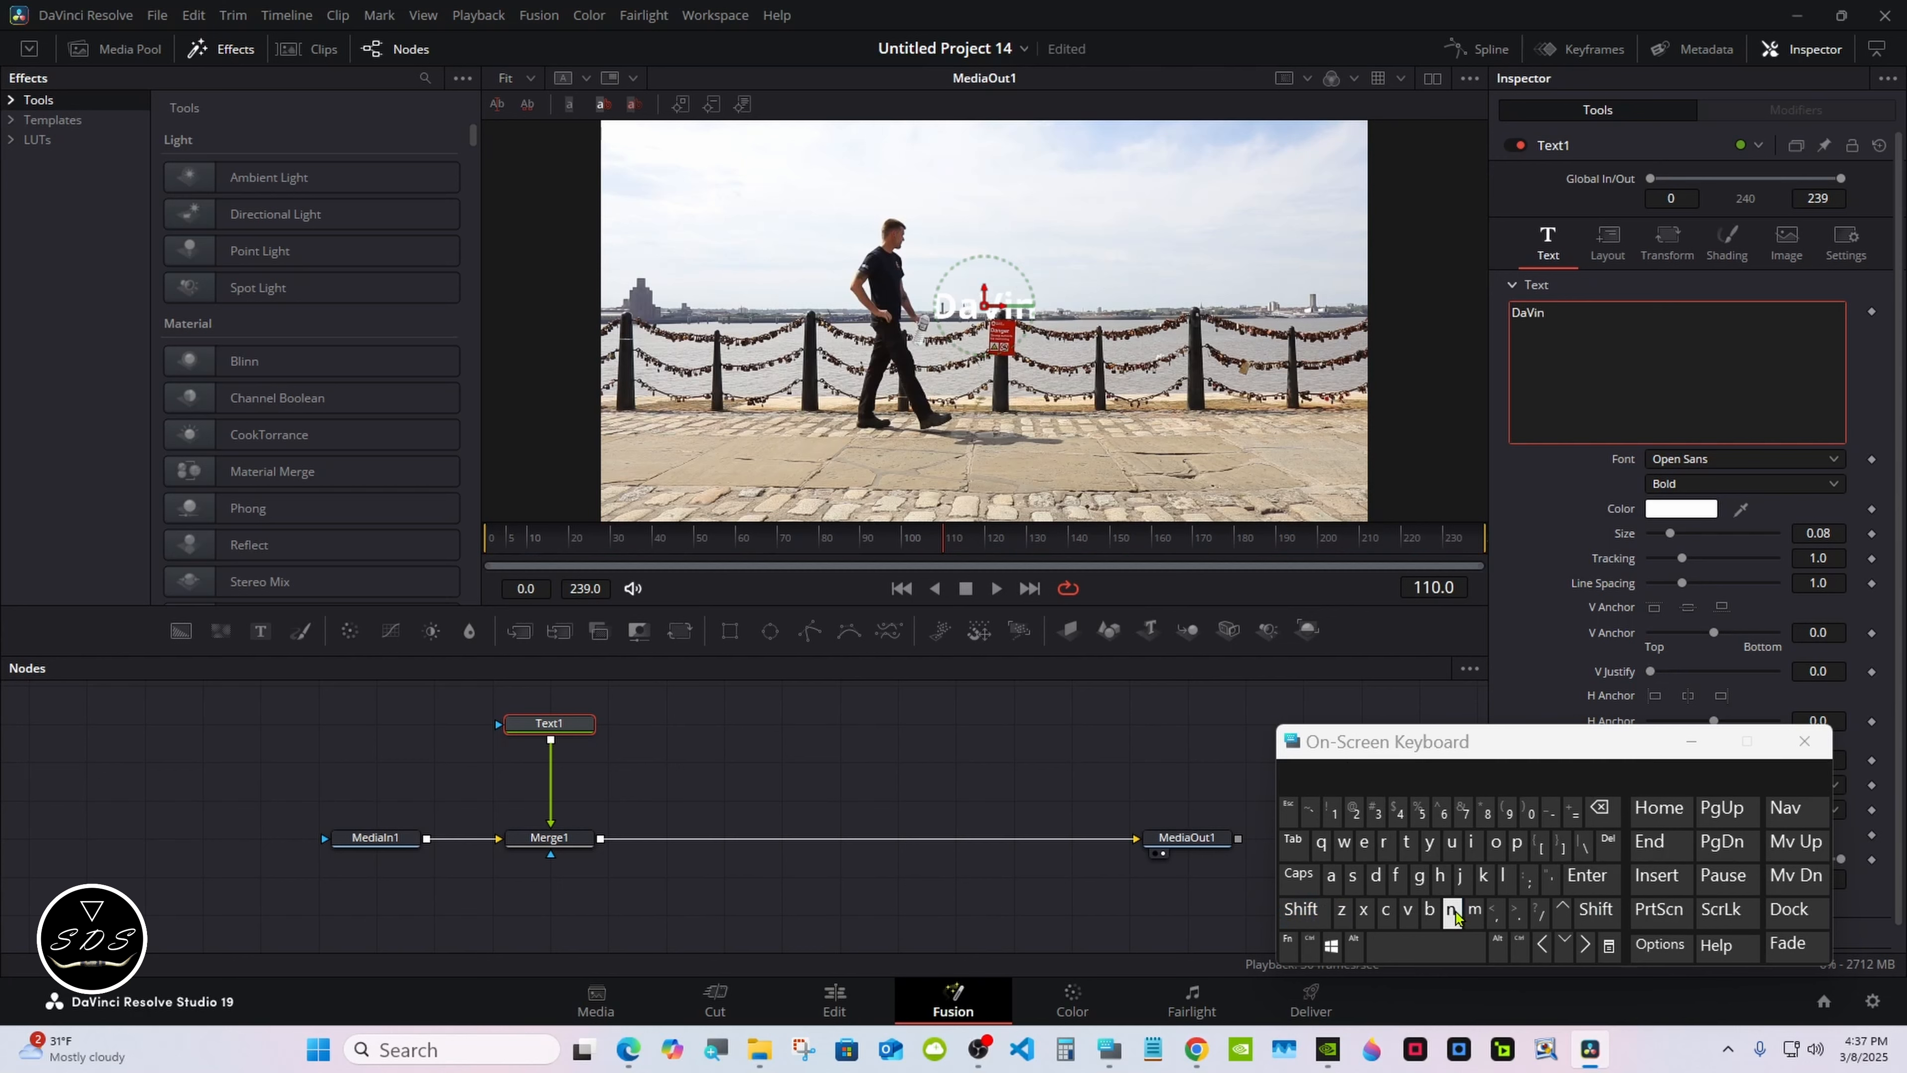
{"action": "left_click", "coordinate": [1386, 911]}
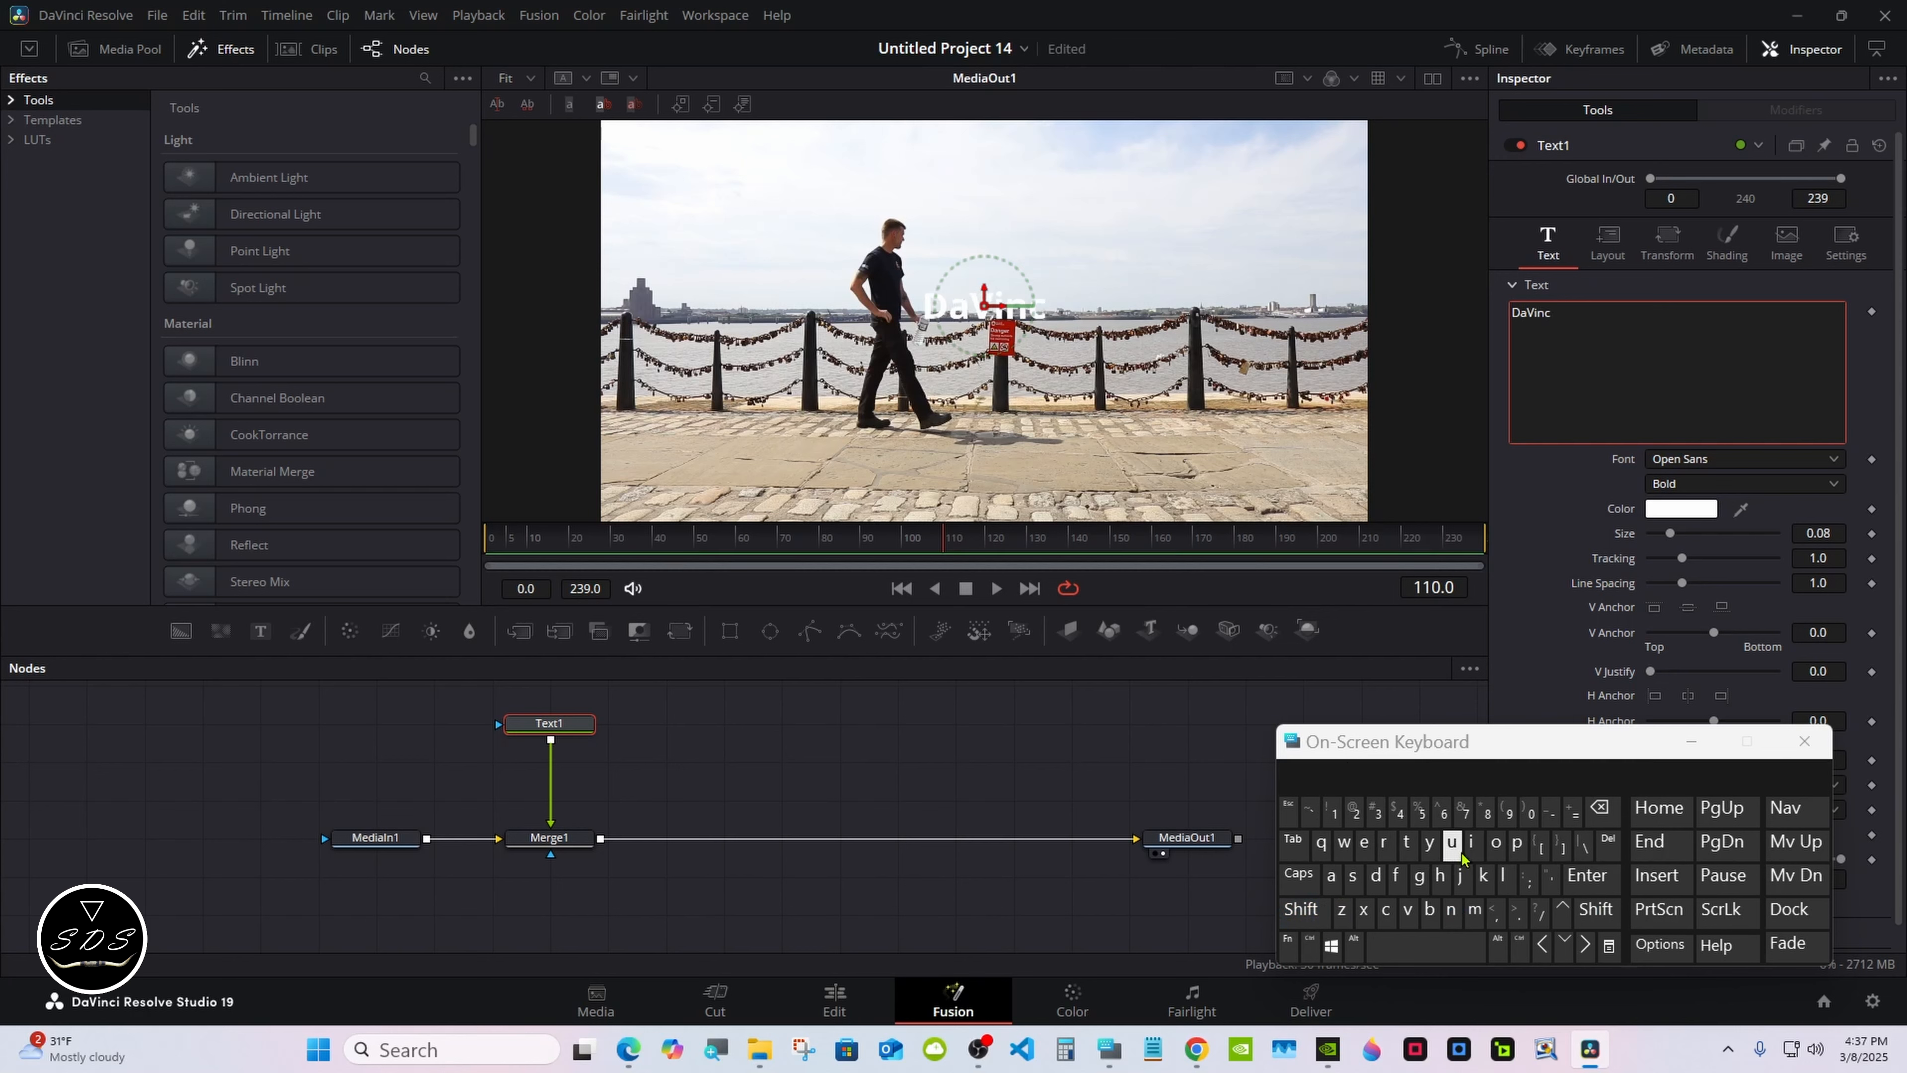
{"action": "left_click", "coordinate": [1472, 845]}
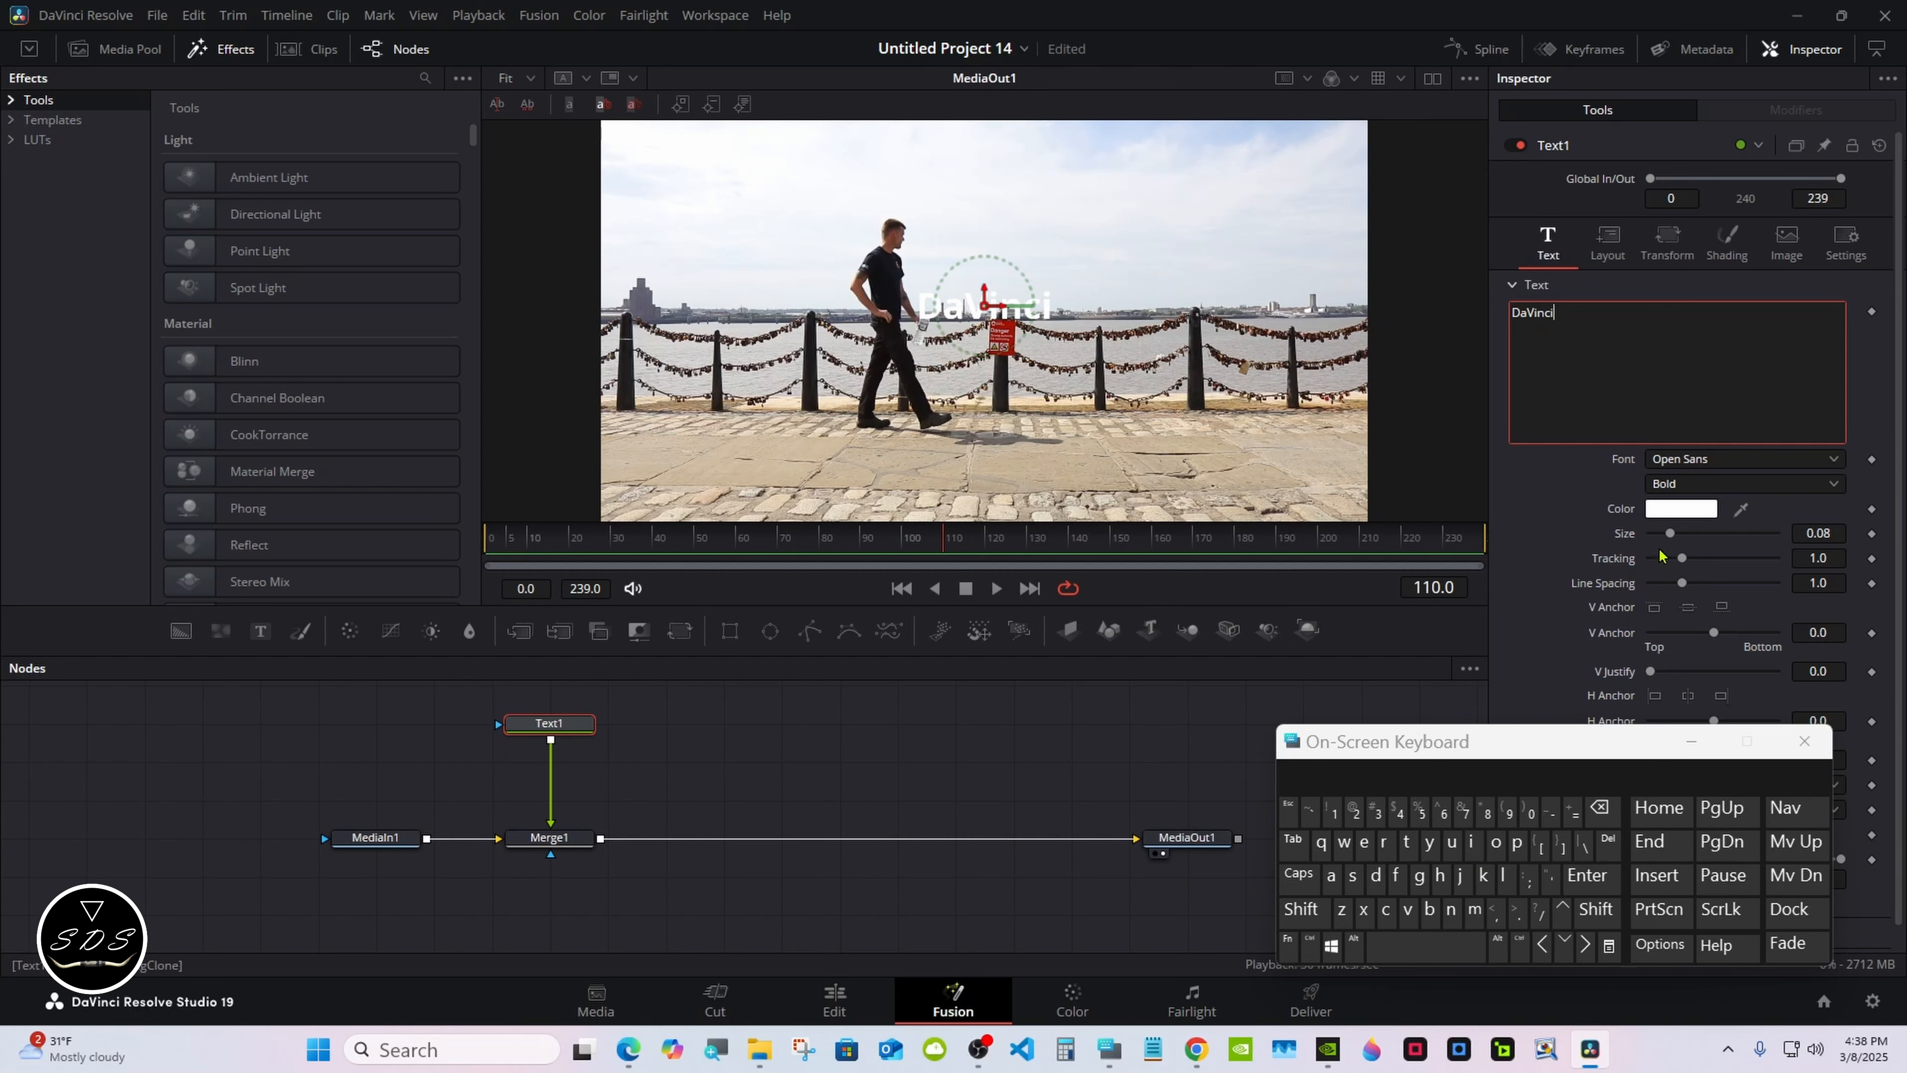
Set the DaVinci text's size to 0.15 and its tracking to 1.04
{"action": "left_click_drag", "start_coordinate": [1669, 533], "coordinate": [1686, 536]}
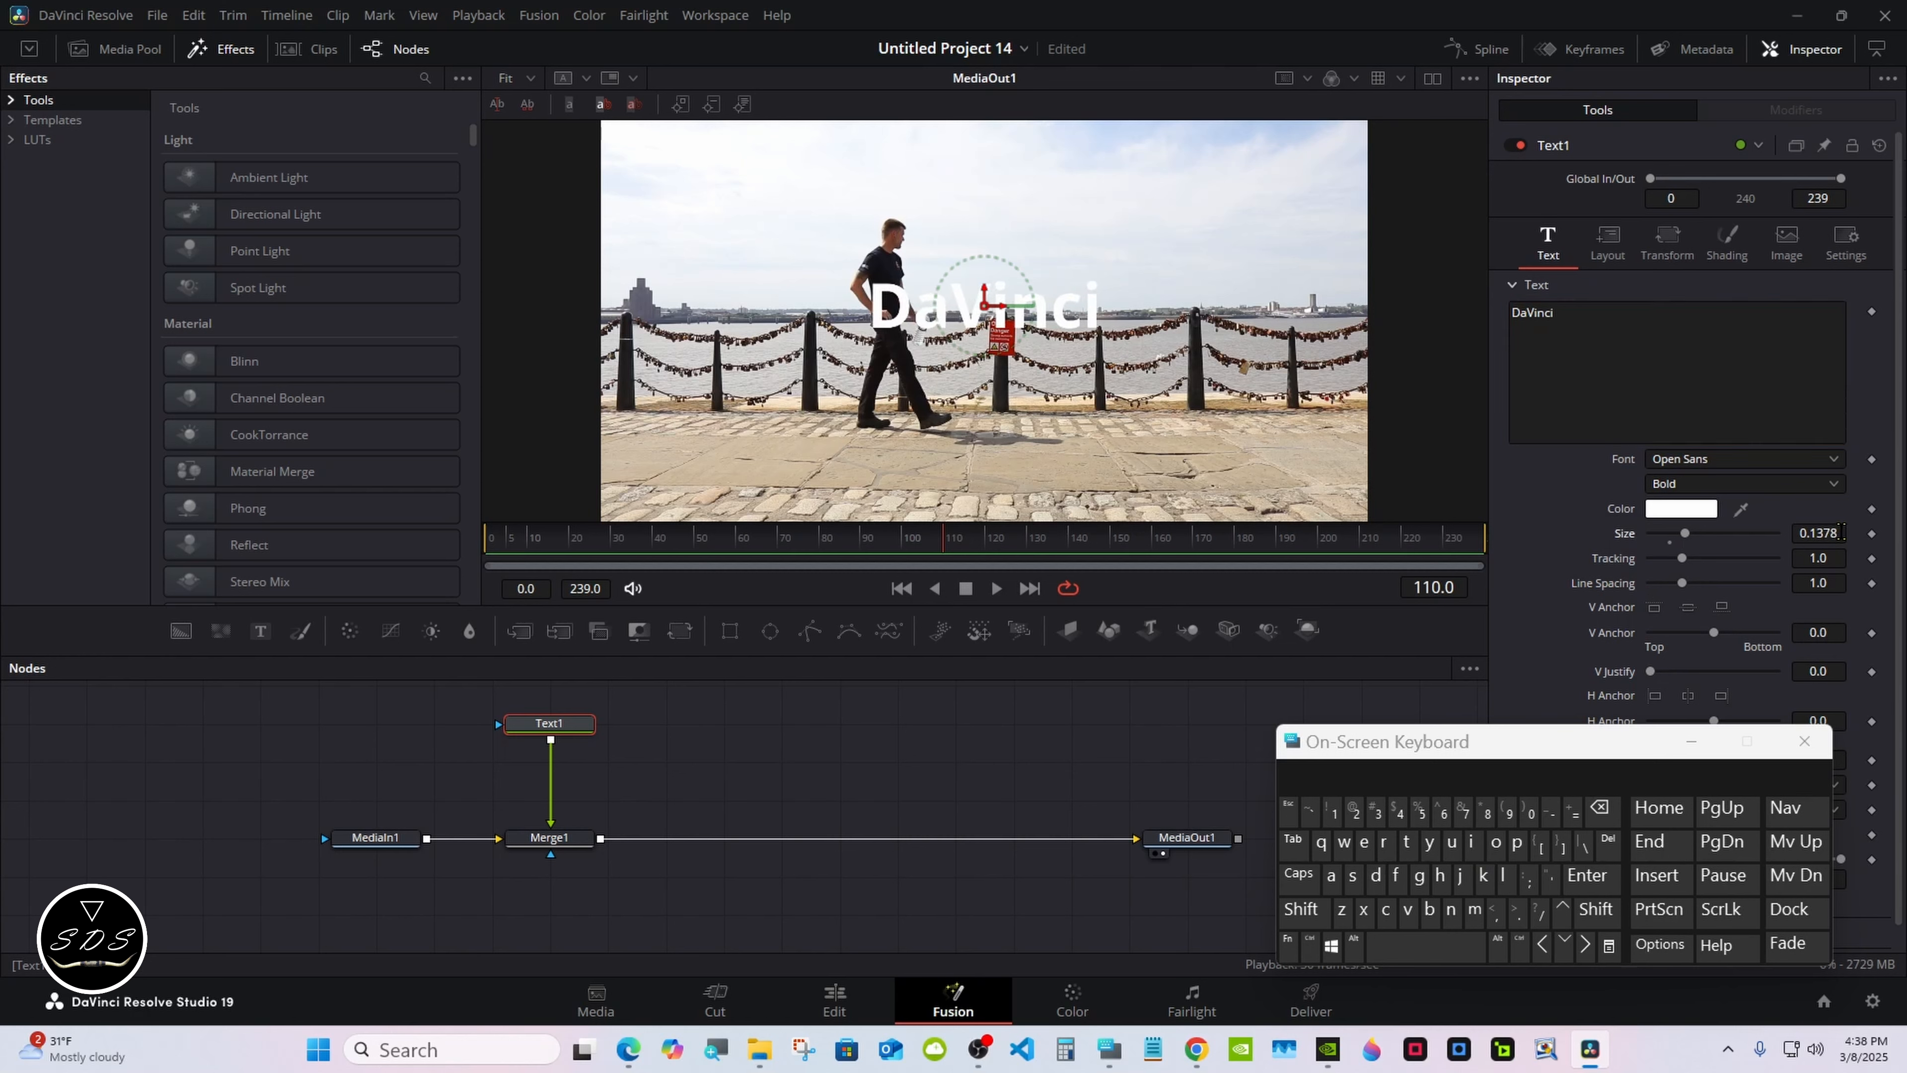
{"action": "left_click", "coordinate": [1840, 532]}
{"action": "left_click", "coordinate": [1600, 810]}
{"action": "left_click", "coordinate": [1600, 810]}
{"action": "left_click", "coordinate": [1600, 810]}
{"action": "left_click", "coordinate": [1420, 815]}
{"action": "left_click", "coordinate": [1586, 875]}
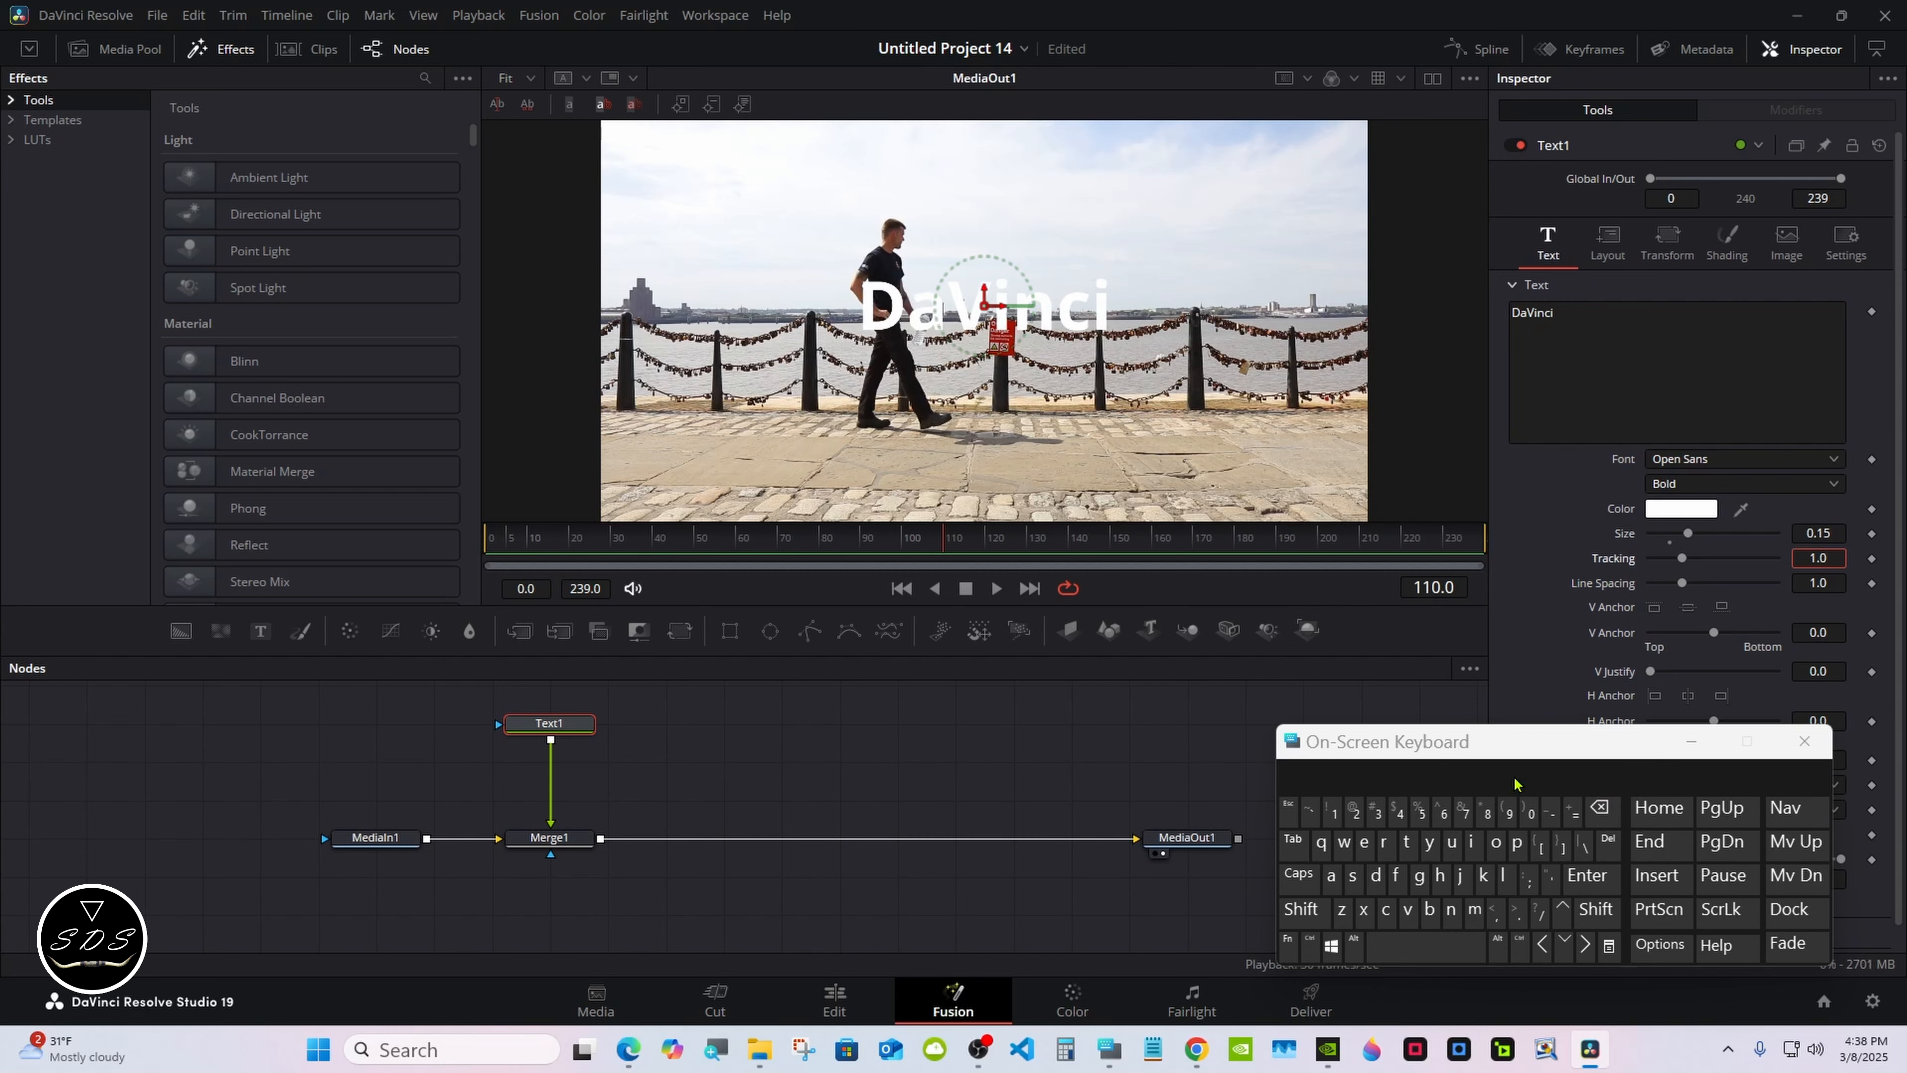
{"action": "left_click", "coordinate": [1398, 813]}
{"action": "left_click", "coordinate": [1586, 875]}
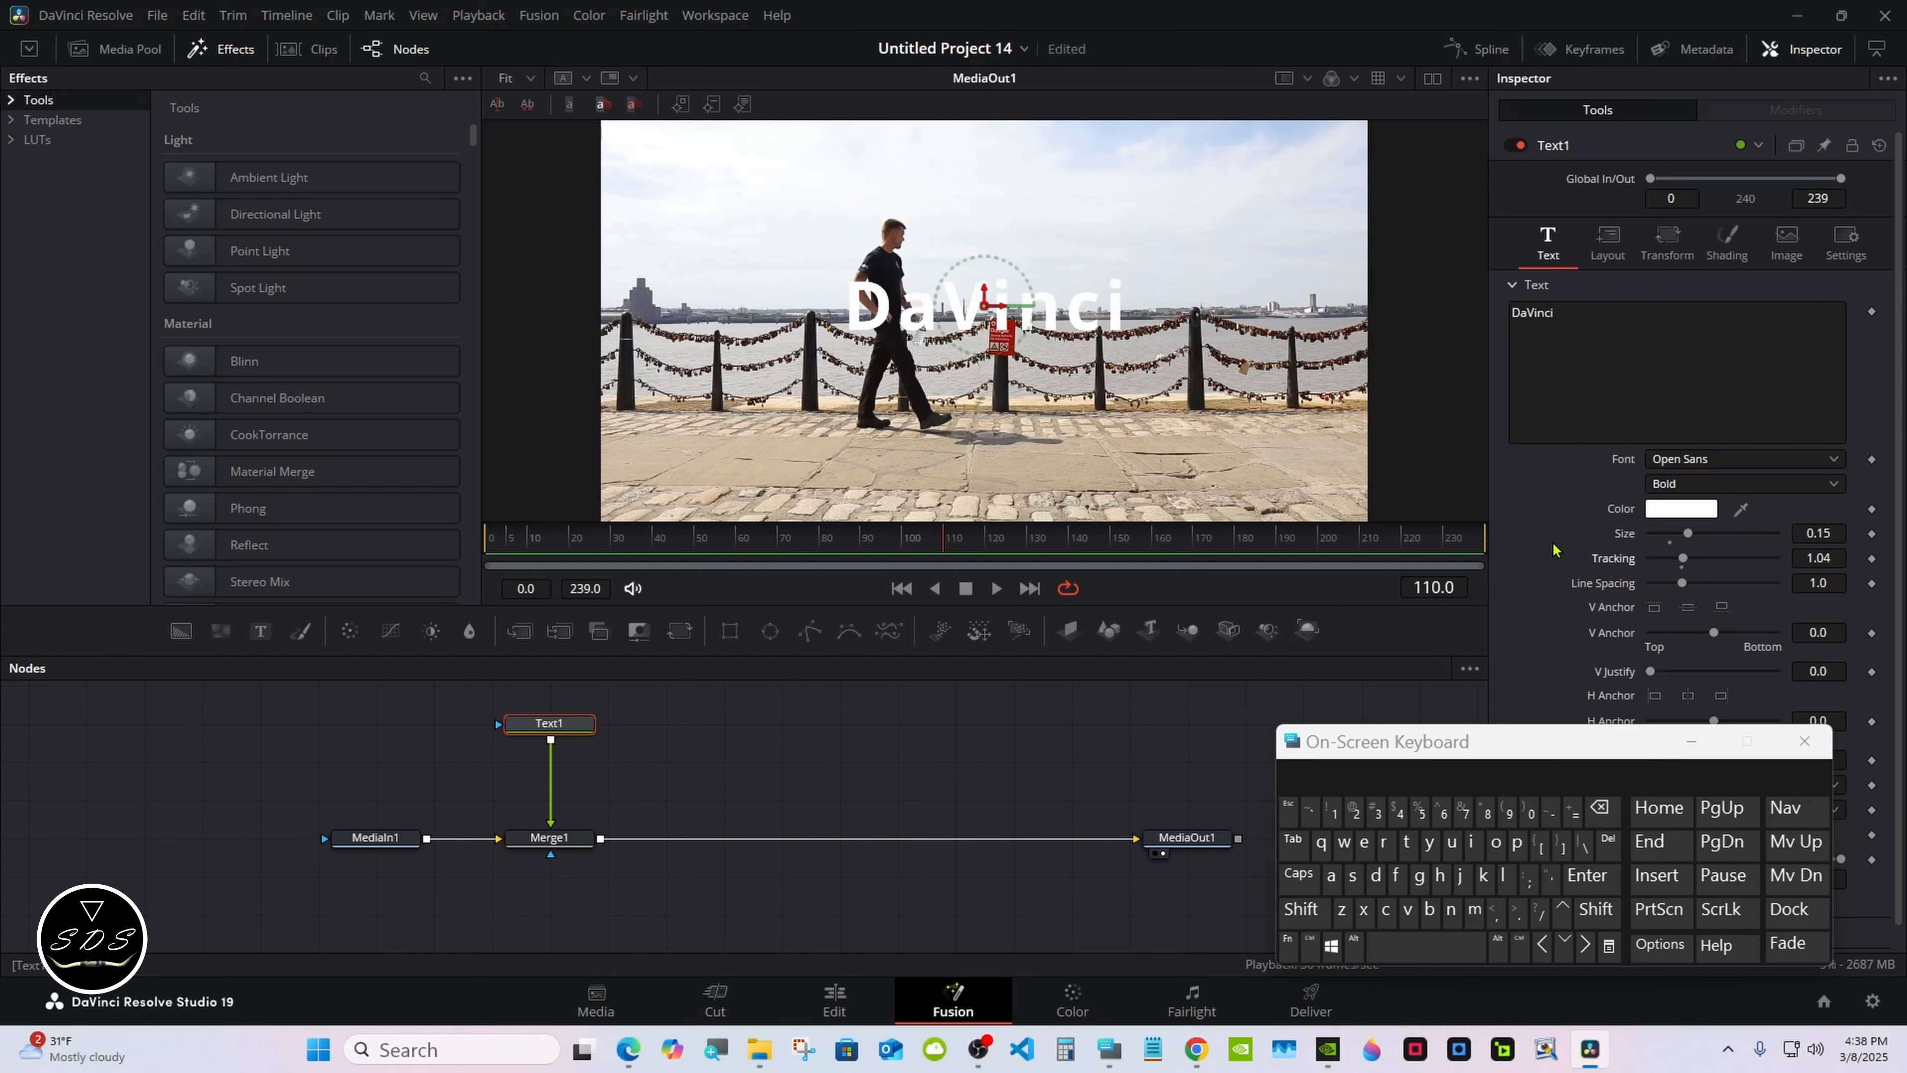
Colour the text dark blue (#161695) and raise its layout centre to Y 0.561
{"action": "left_click", "coordinate": [1681, 508]}
{"action": "left_click", "coordinate": [718, 651]}
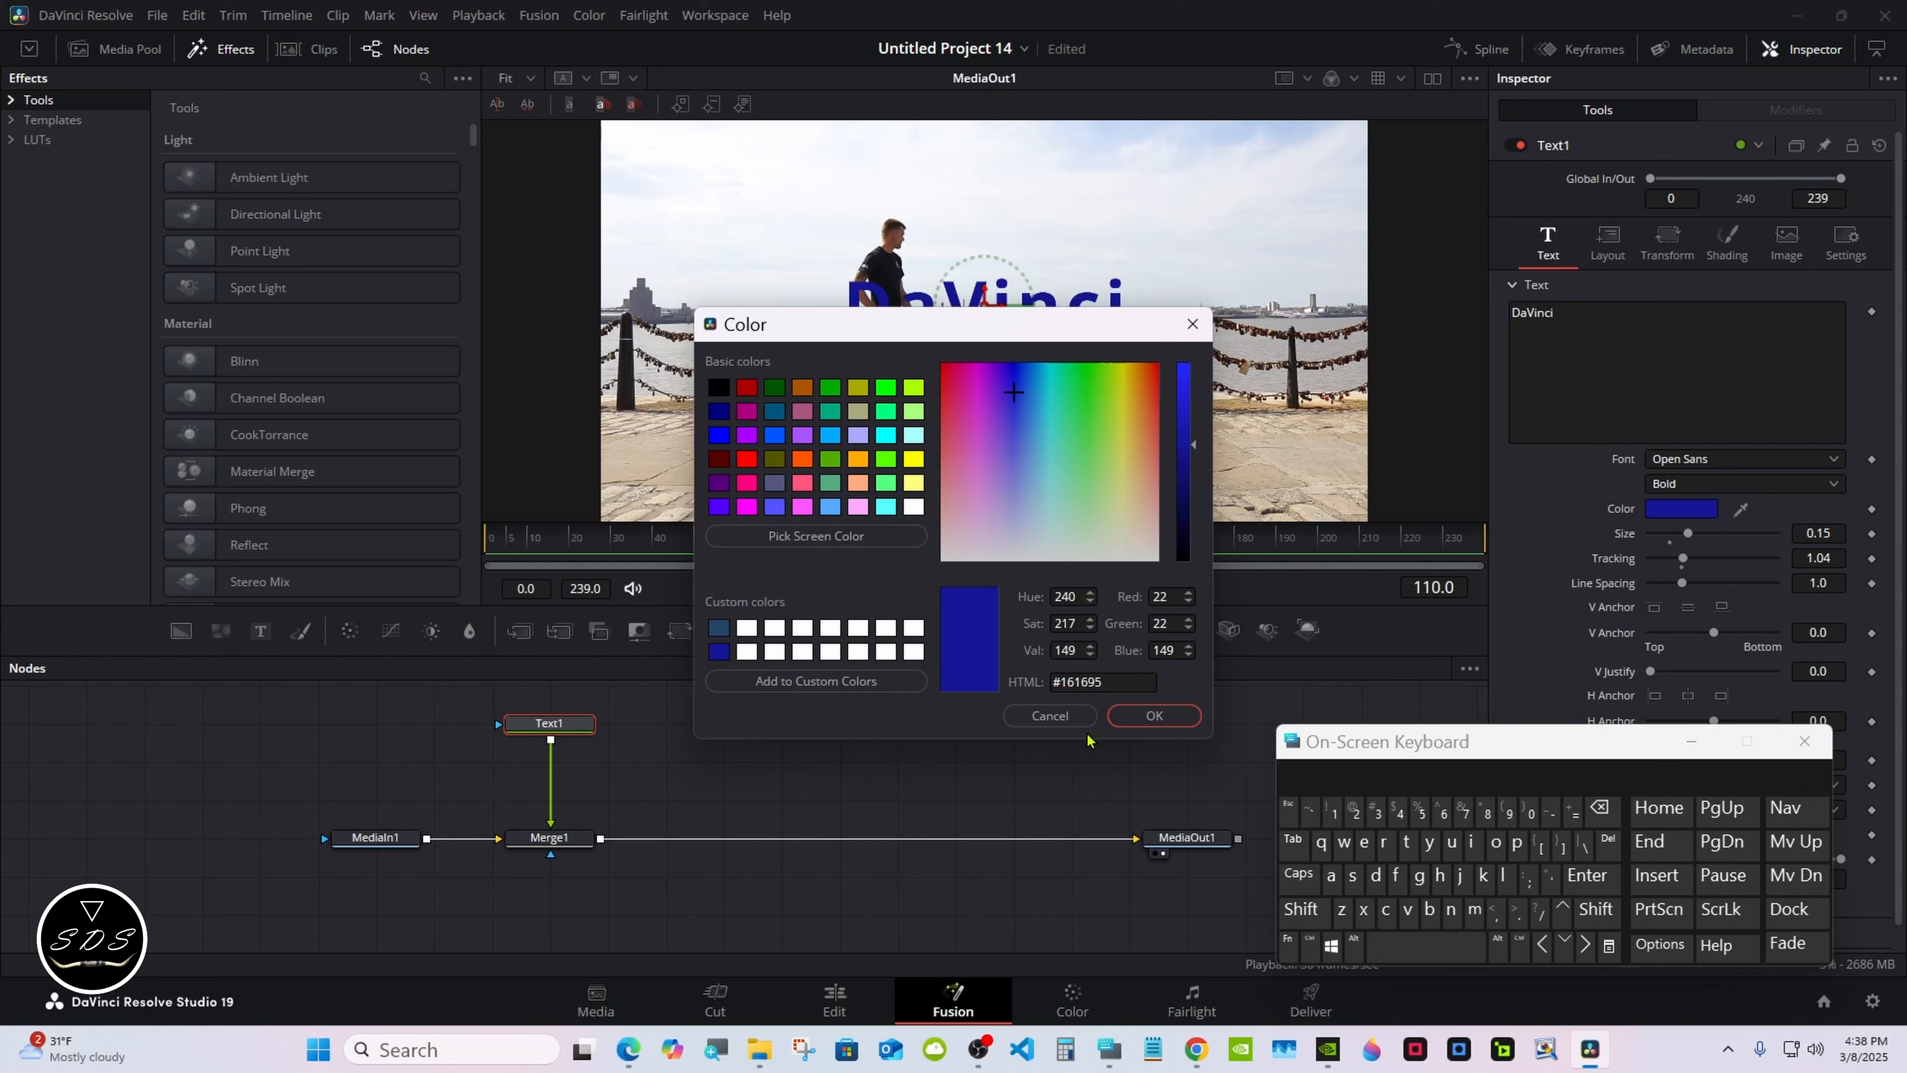
{"action": "left_click", "coordinate": [1135, 722]}
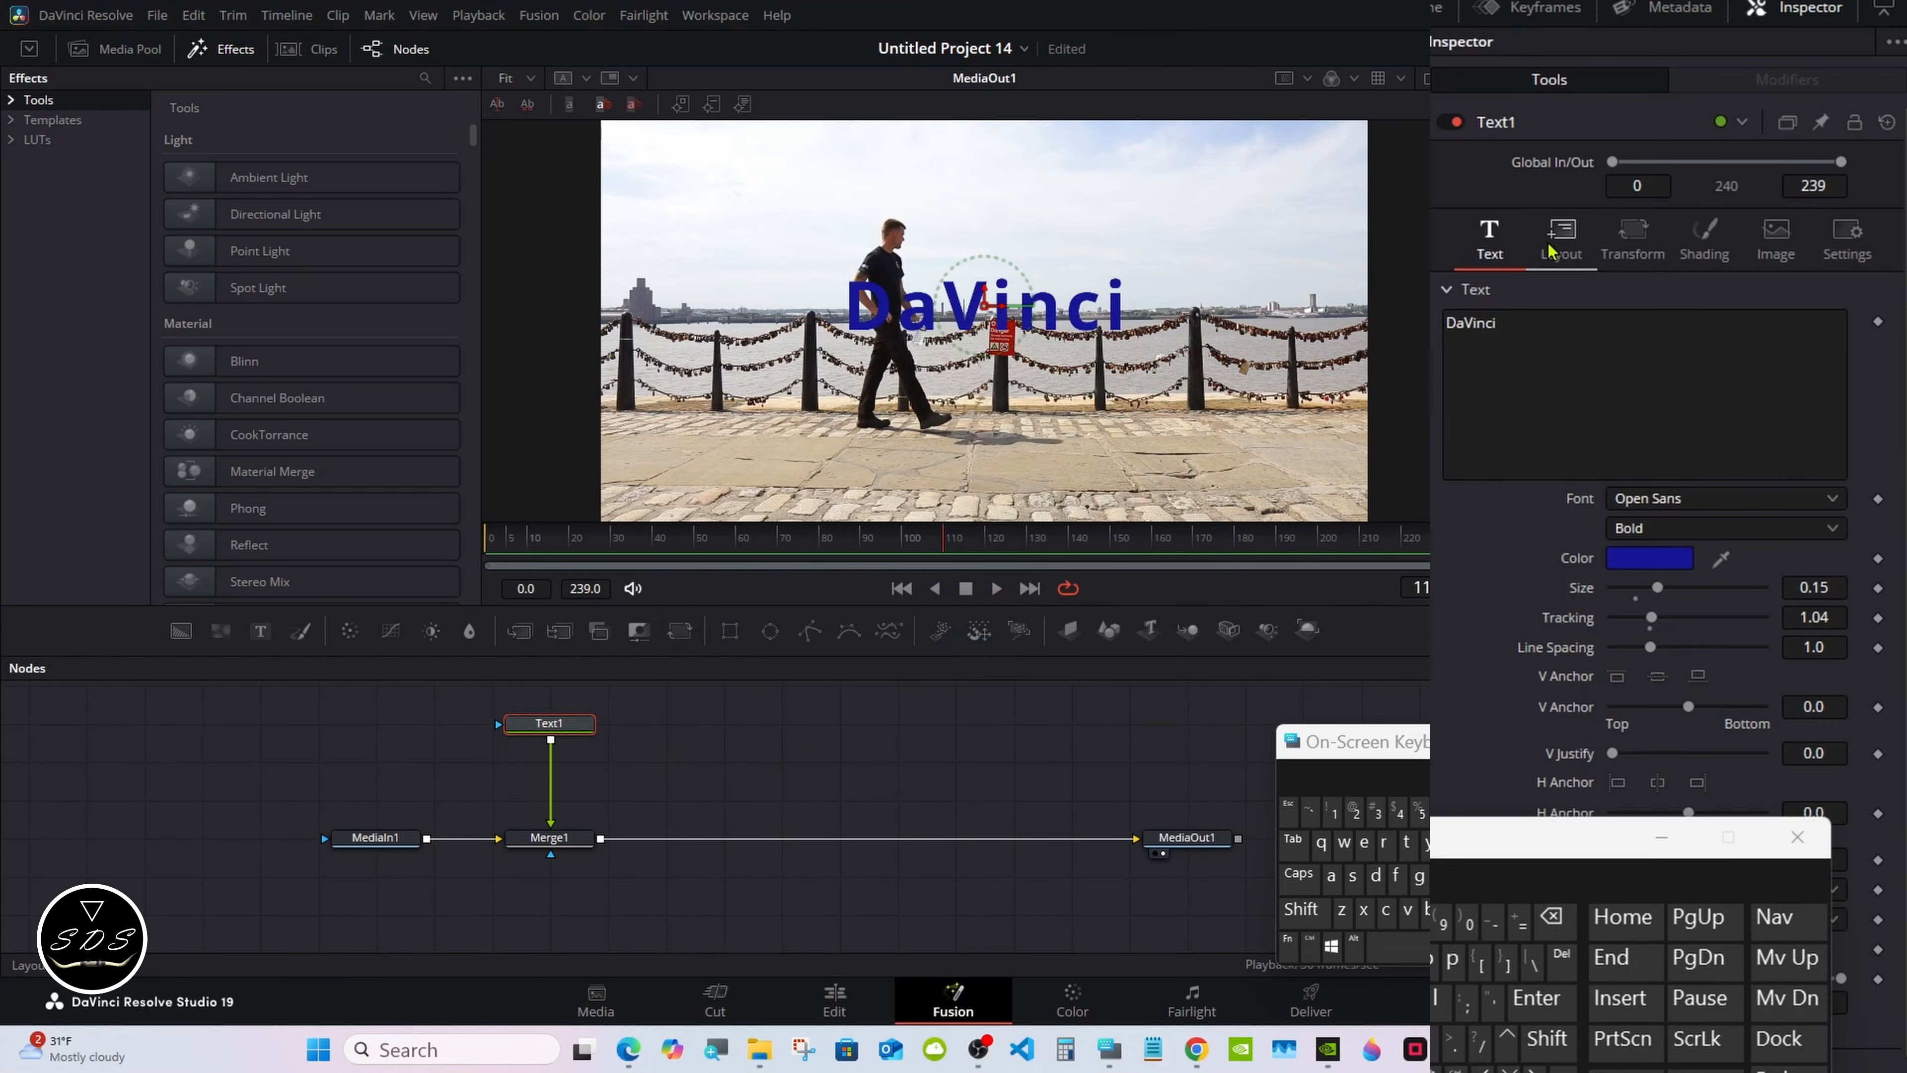
{"action": "left_click", "coordinate": [1557, 238]}
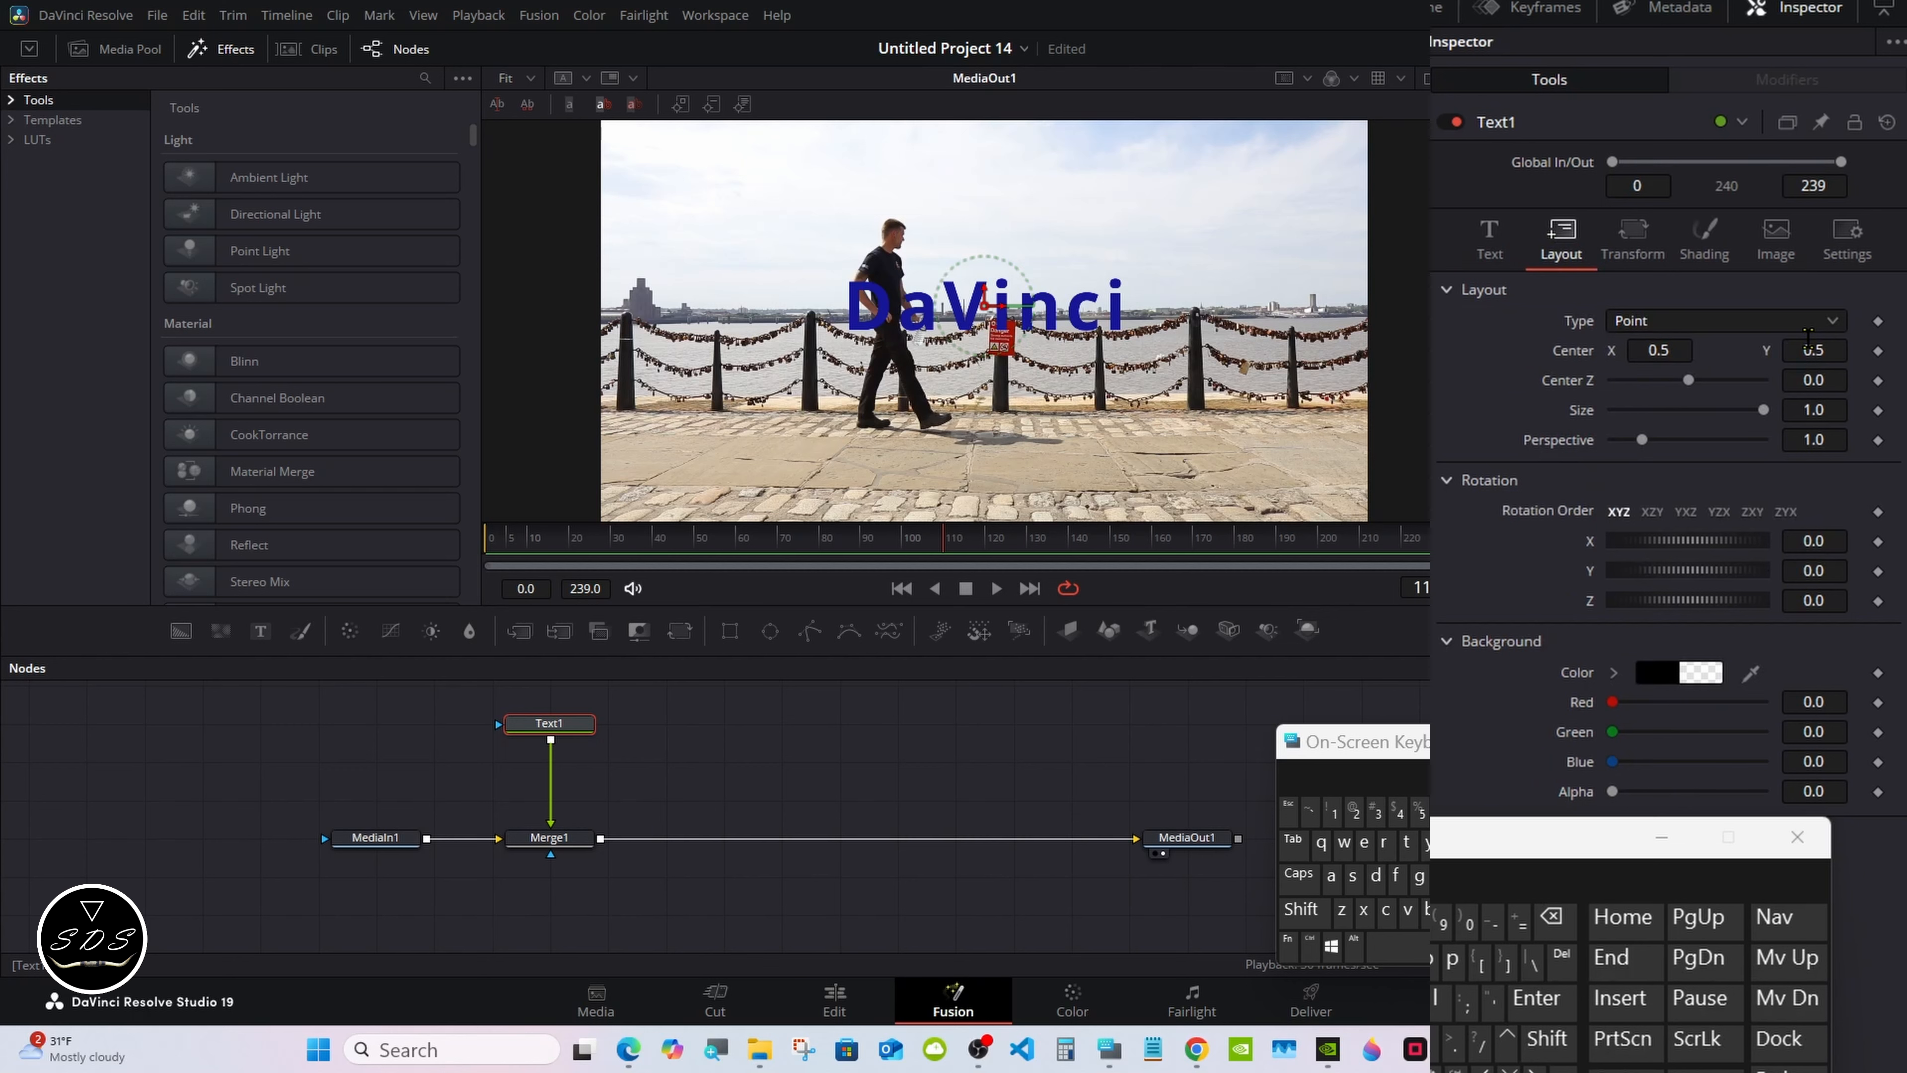
{"action": "left_click_drag", "start_coordinate": [1808, 346], "coordinate": [1854, 346]}
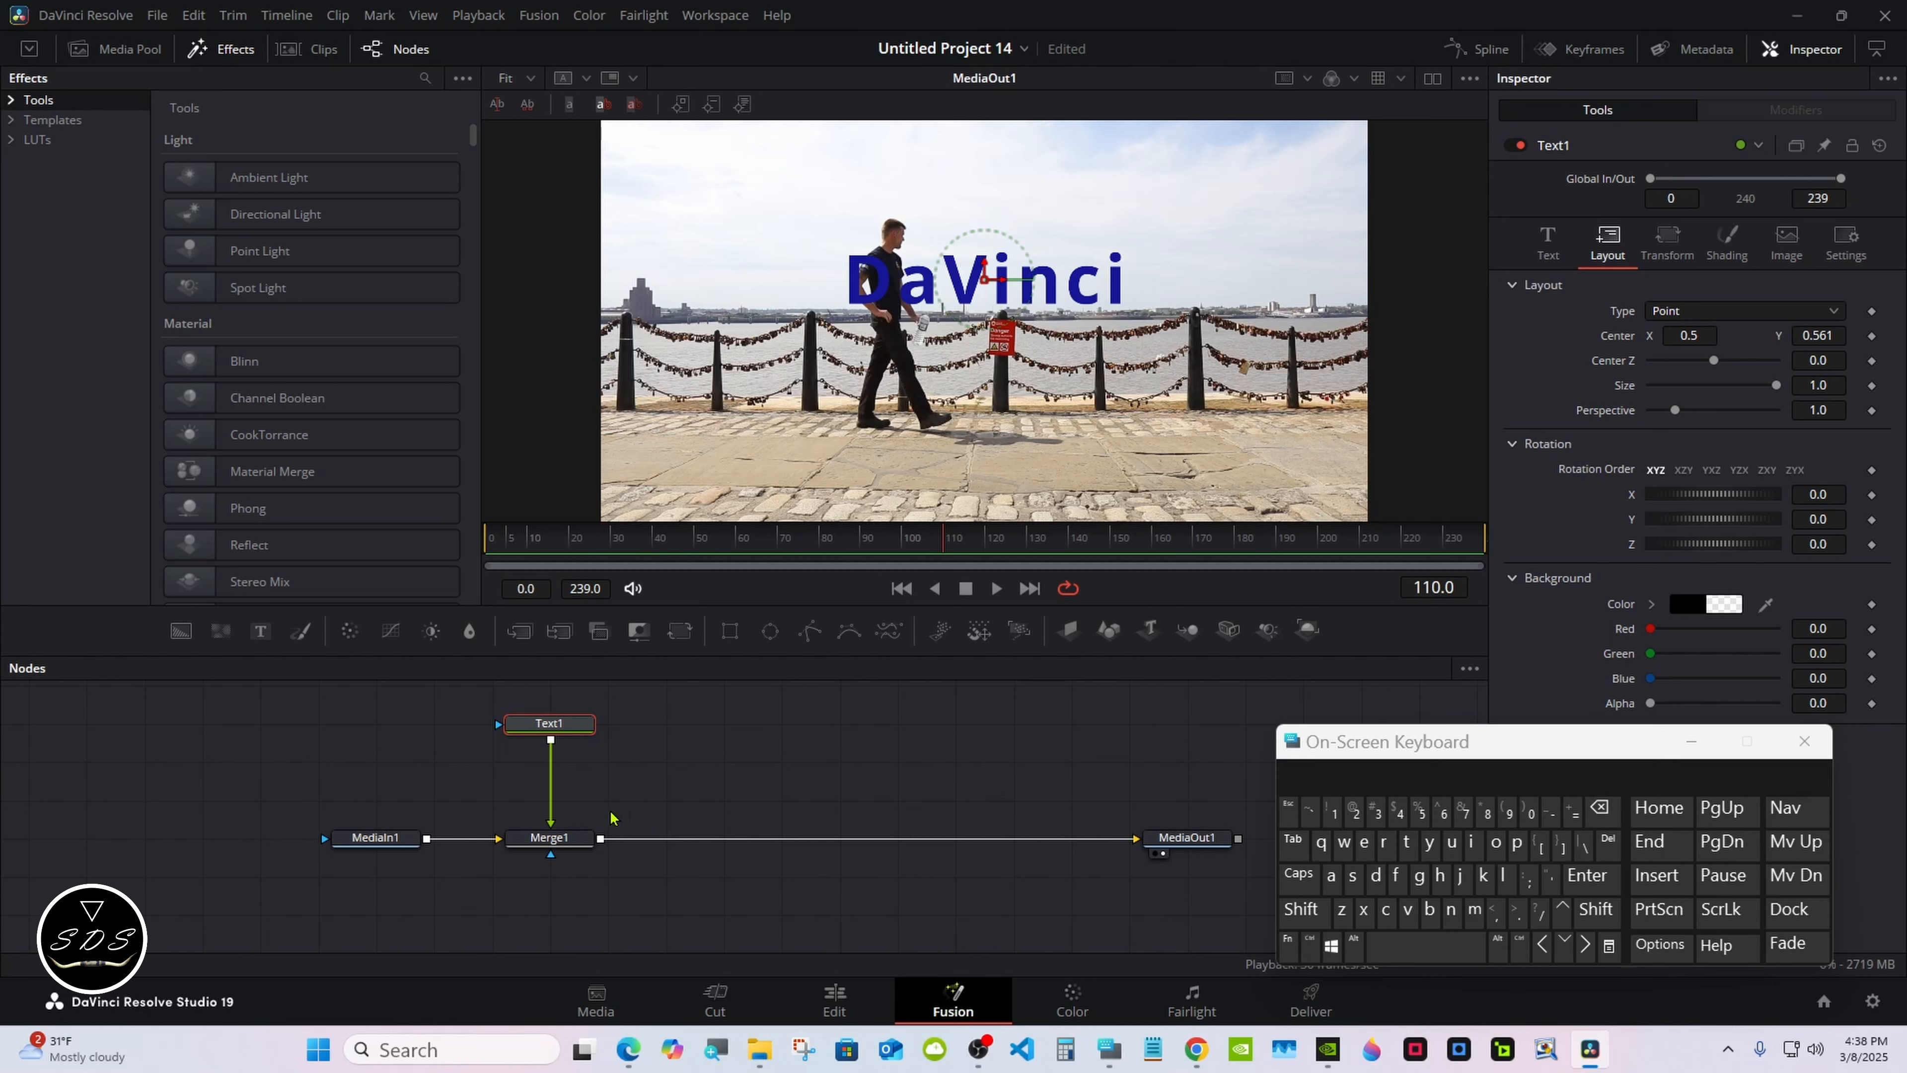
Disconnect Text1 from Merge1 and insert a Tracker node between Merge1 and MediaOut1
{"action": "left_click_drag", "start_coordinate": [1316, 745], "coordinate": [1375, 750]}
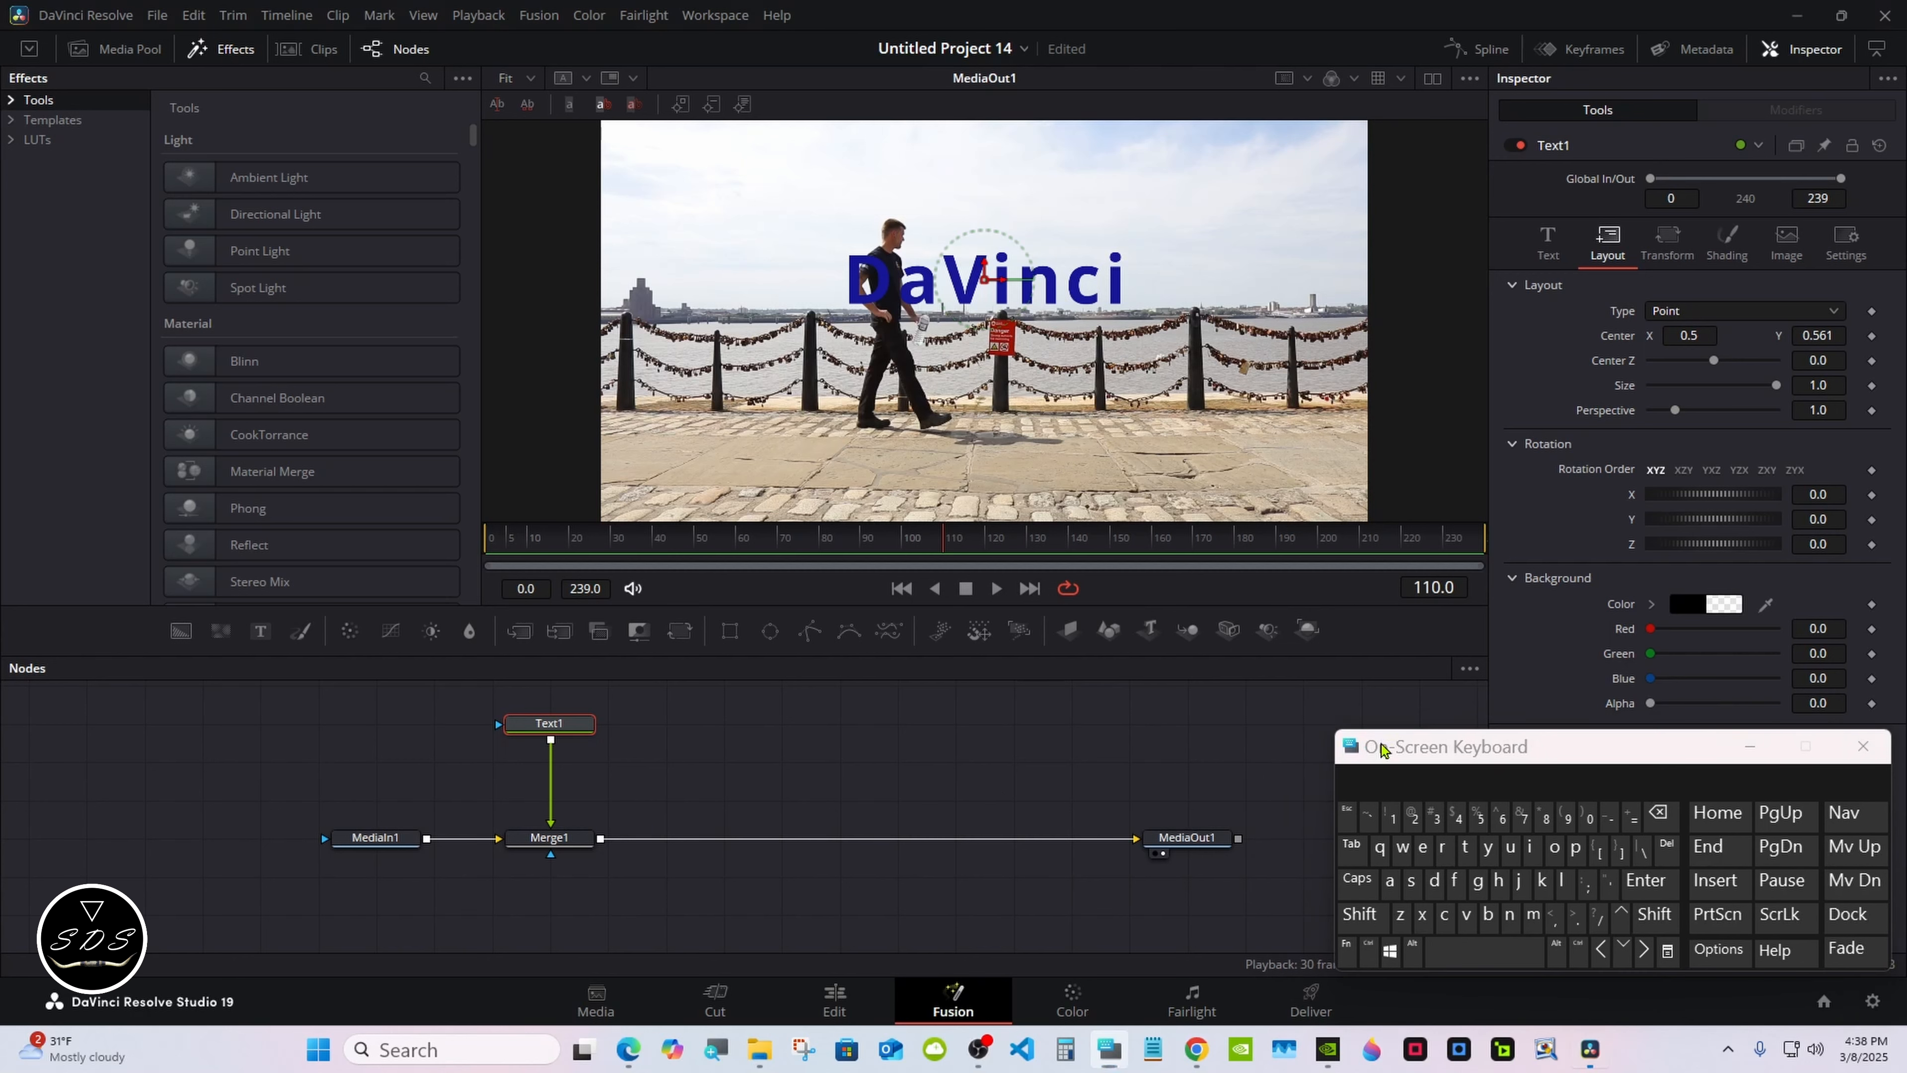
{"action": "left_click", "coordinate": [551, 806]}
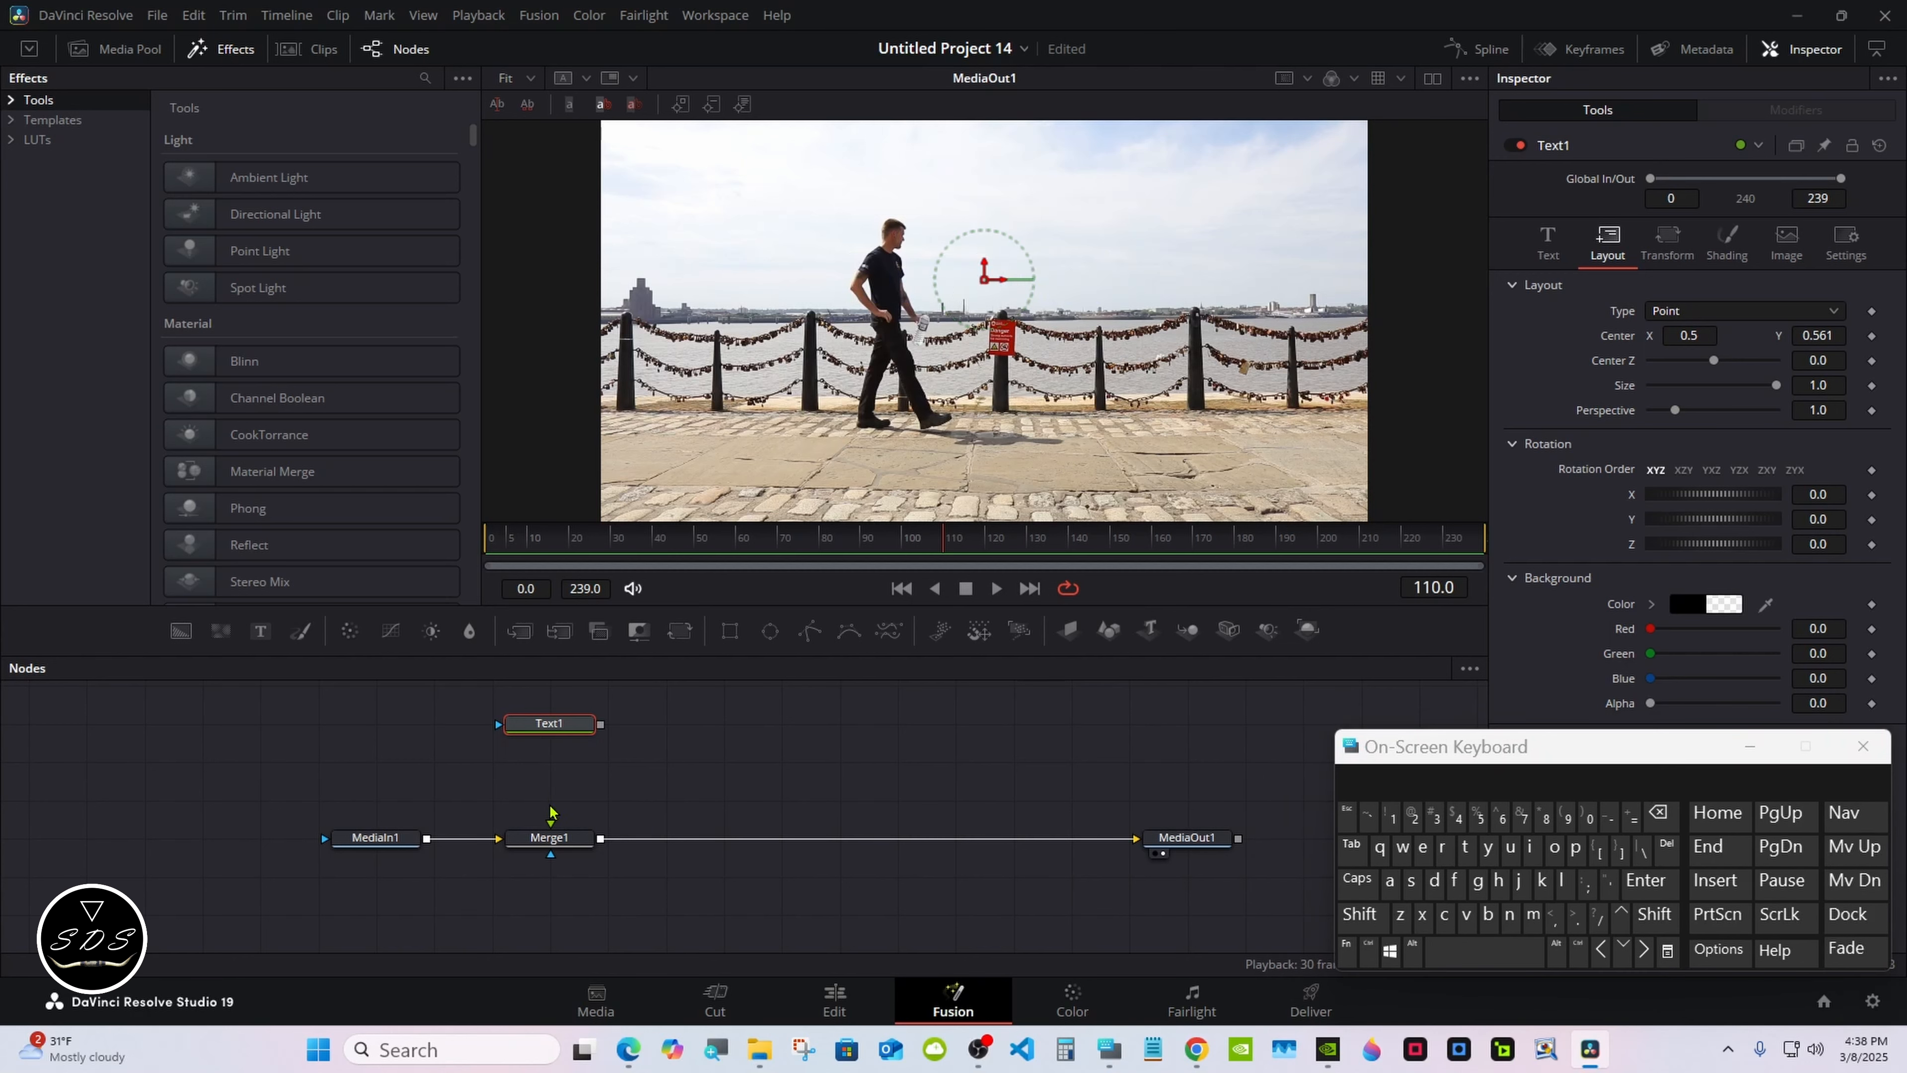
{"action": "left_click", "coordinate": [549, 840]}
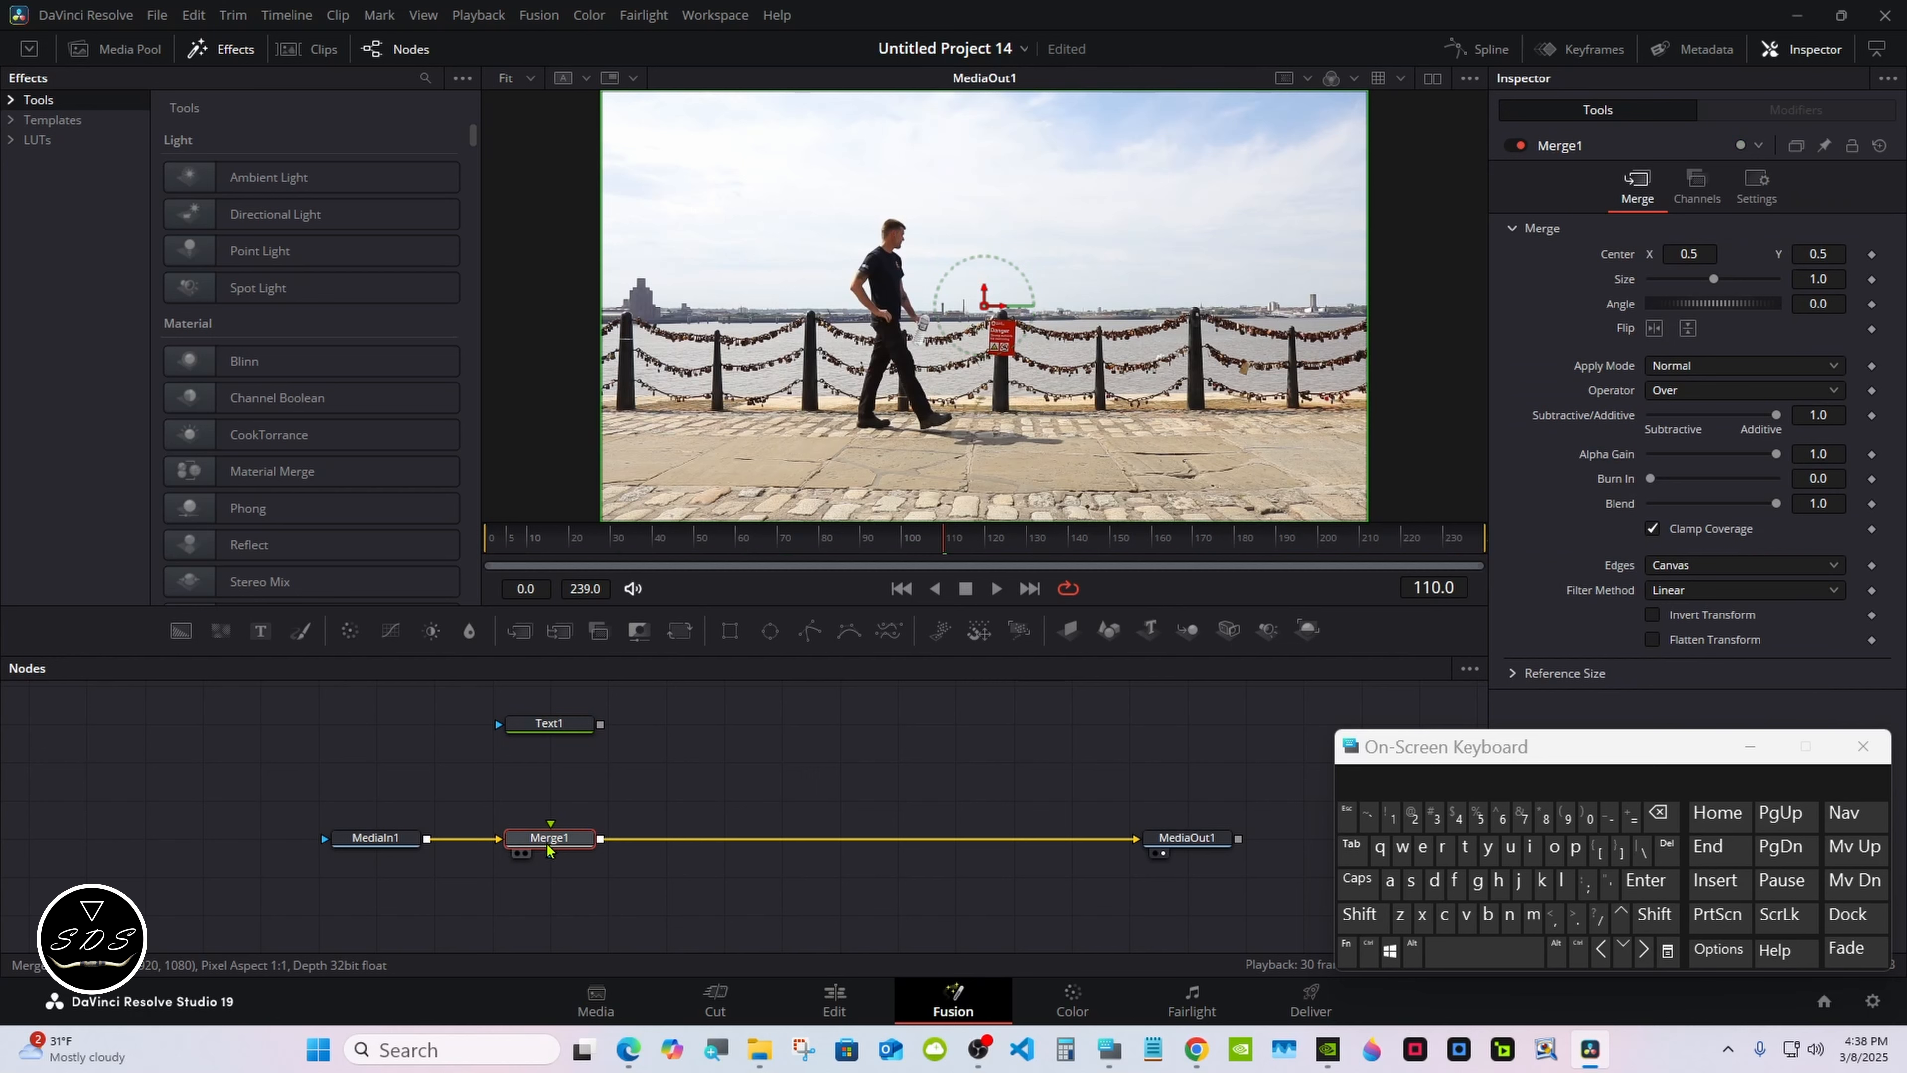
{"action": "left_click", "coordinate": [1359, 913]}
{"action": "left_click", "coordinate": [1444, 949]}
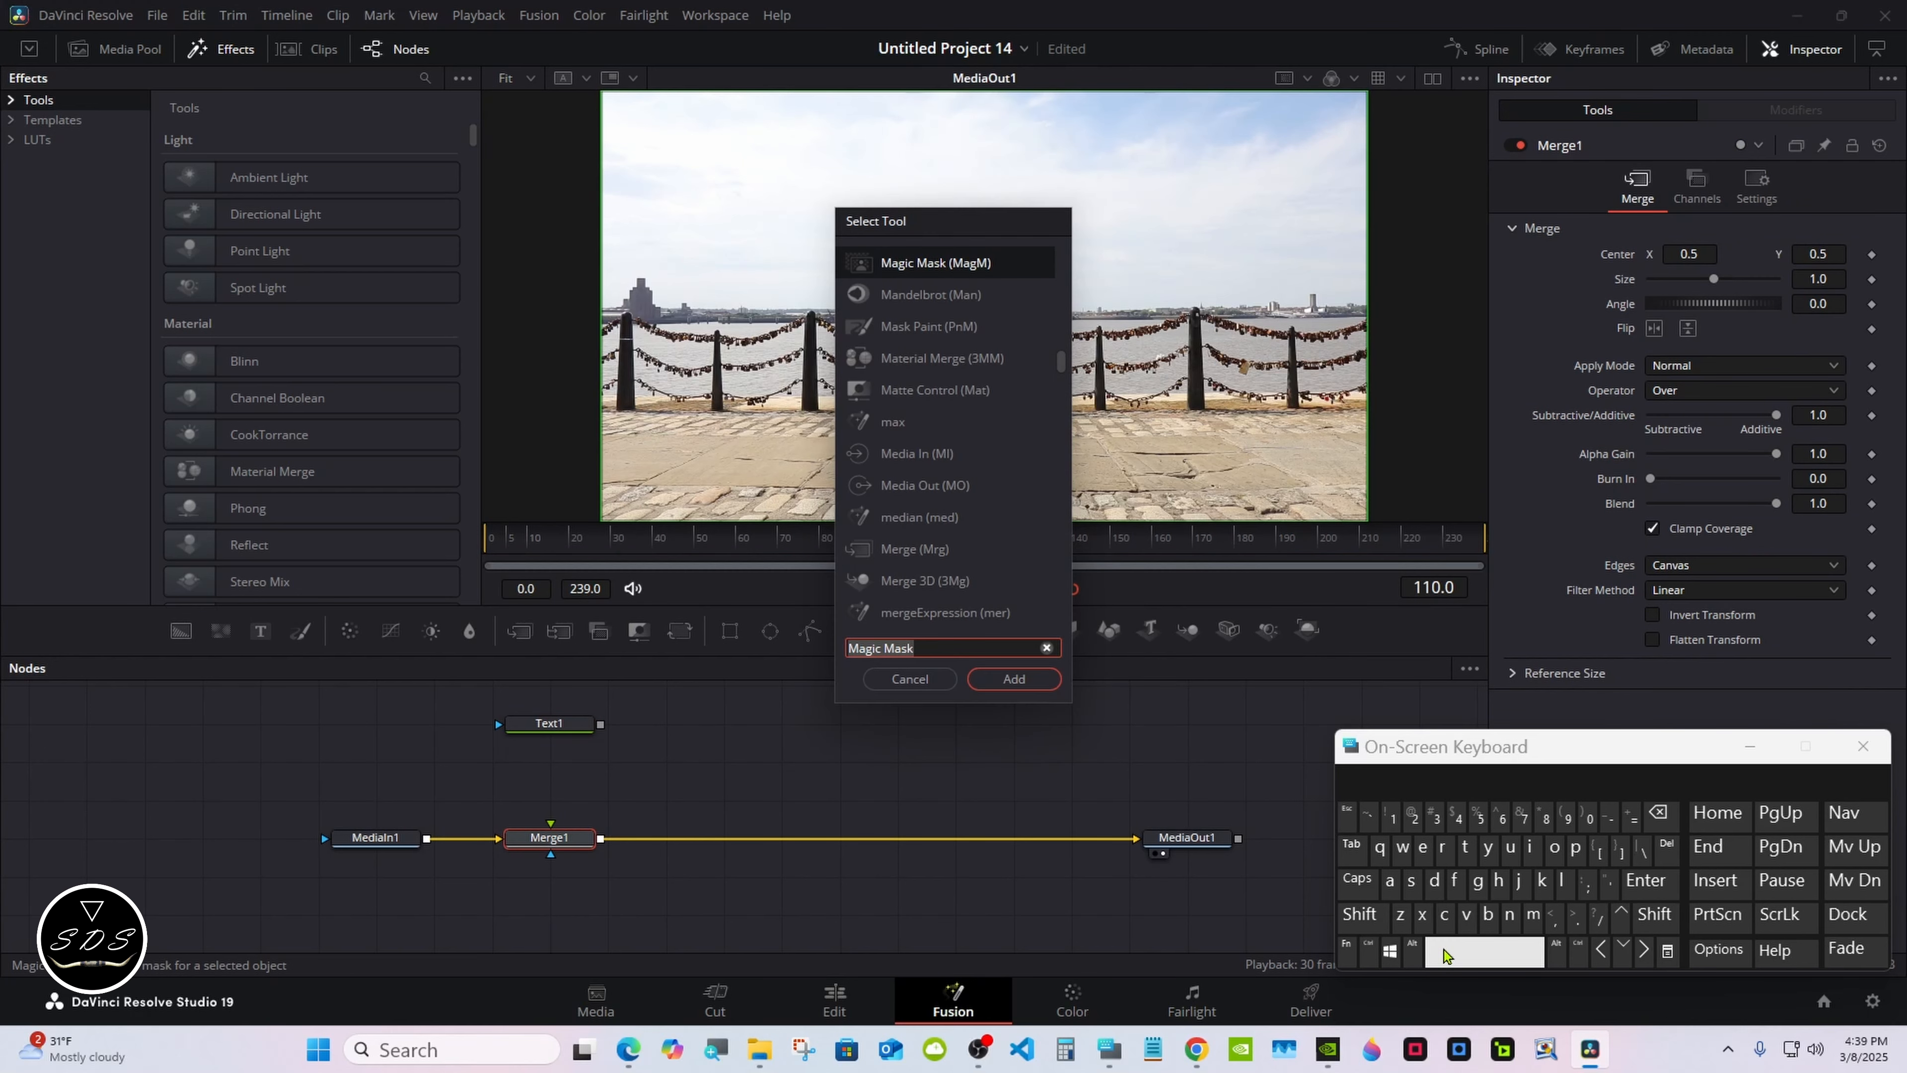
{"action": "left_click", "coordinate": [1464, 847]}
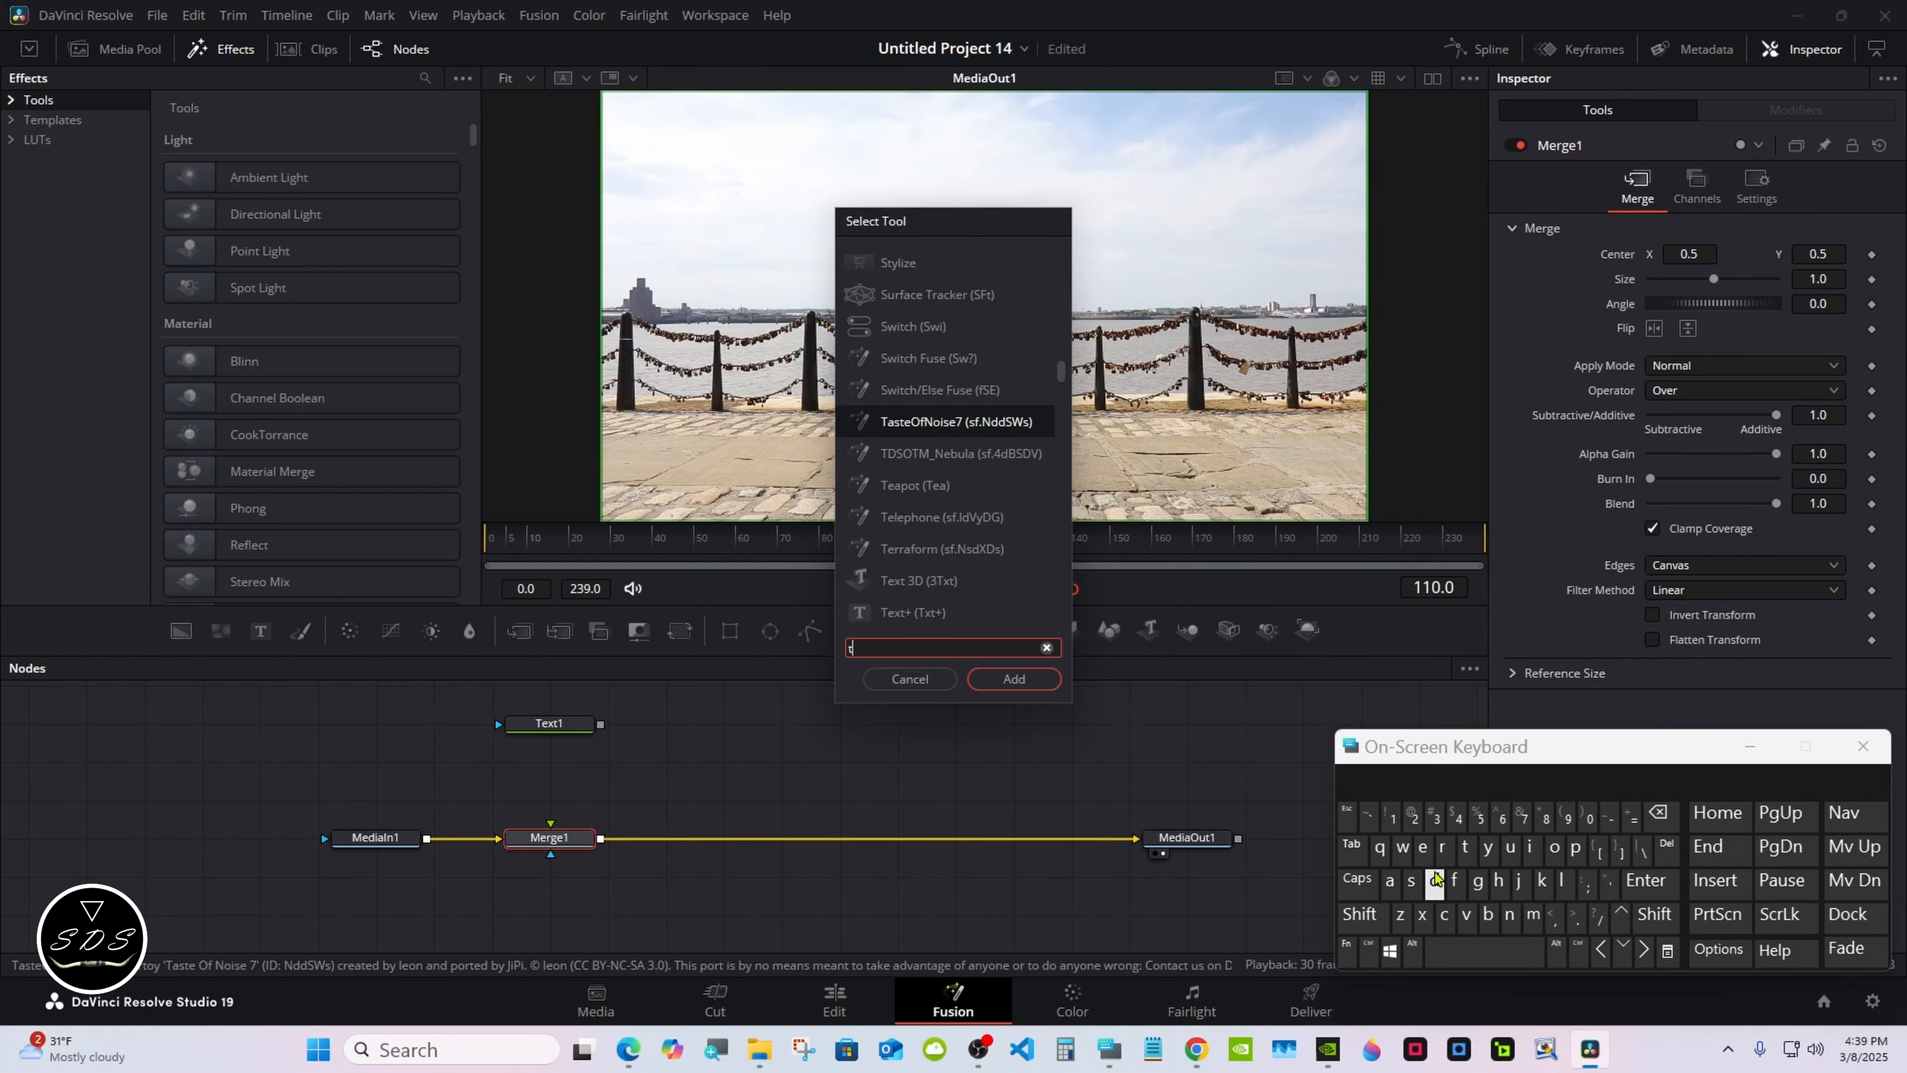
{"action": "left_click", "coordinate": [1440, 850]}
{"action": "left_click", "coordinate": [1390, 882]}
{"action": "left_click", "coordinate": [895, 422]}
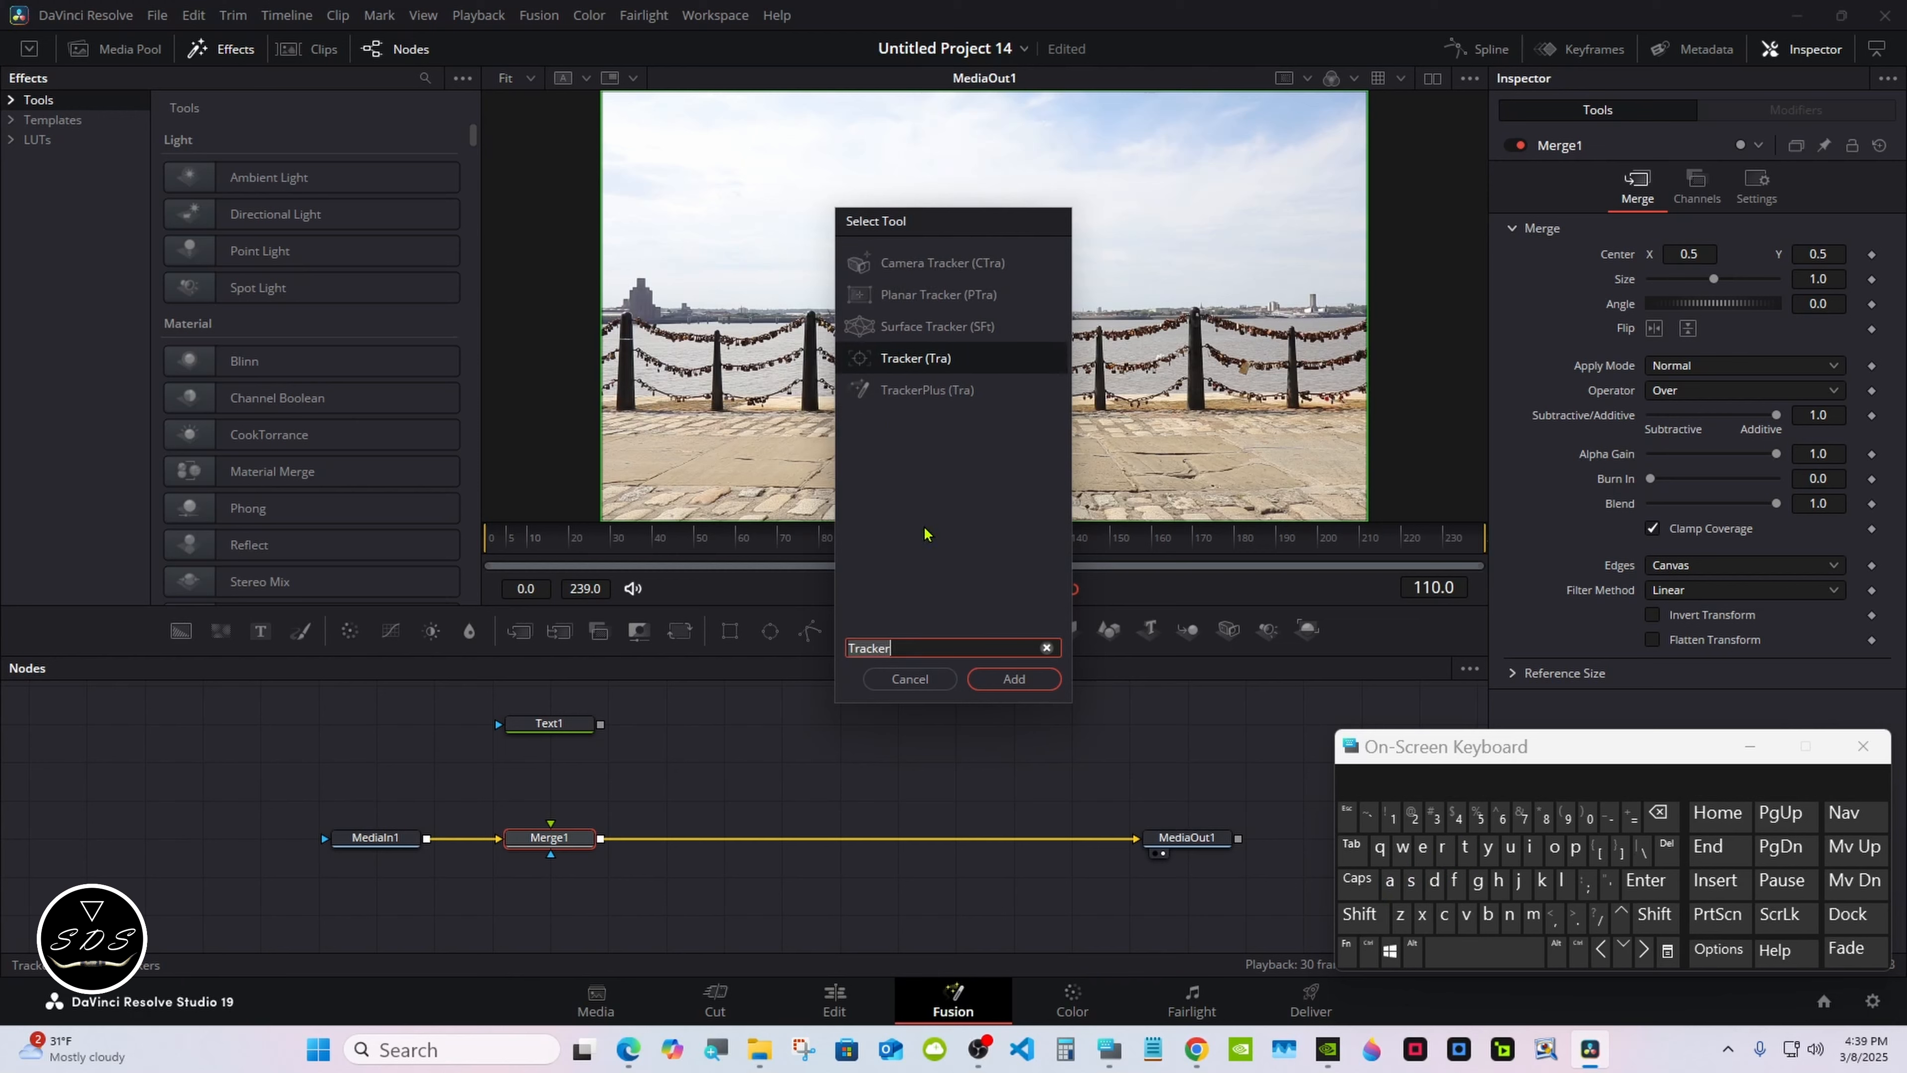
{"action": "left_click", "coordinate": [1013, 678]}
{"action": "left_click_drag", "start_coordinate": [660, 840], "coordinate": [892, 849]}
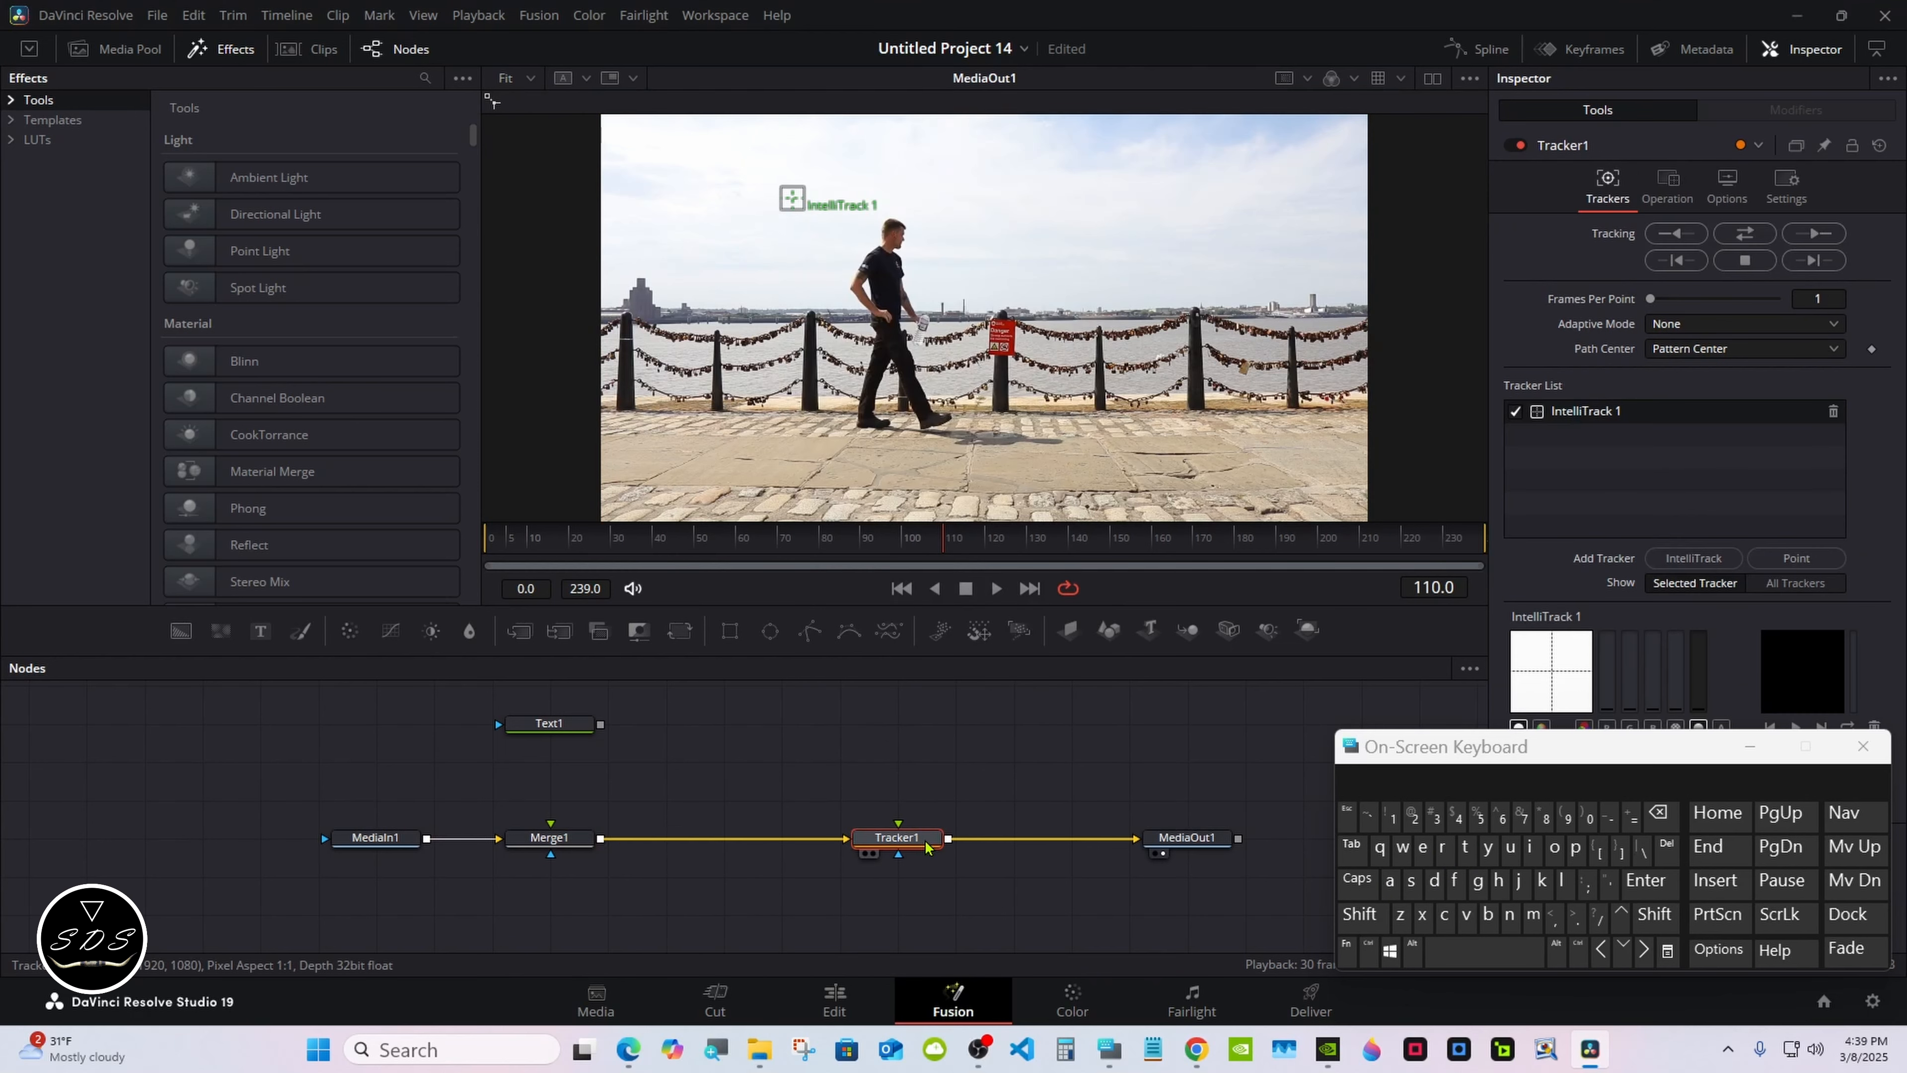
Place the IntelliTrack point on the walking man's head and track it forward to frame 208 and back to frame 26
{"action": "left_click_drag", "start_coordinate": [796, 201], "coordinate": [899, 240]}
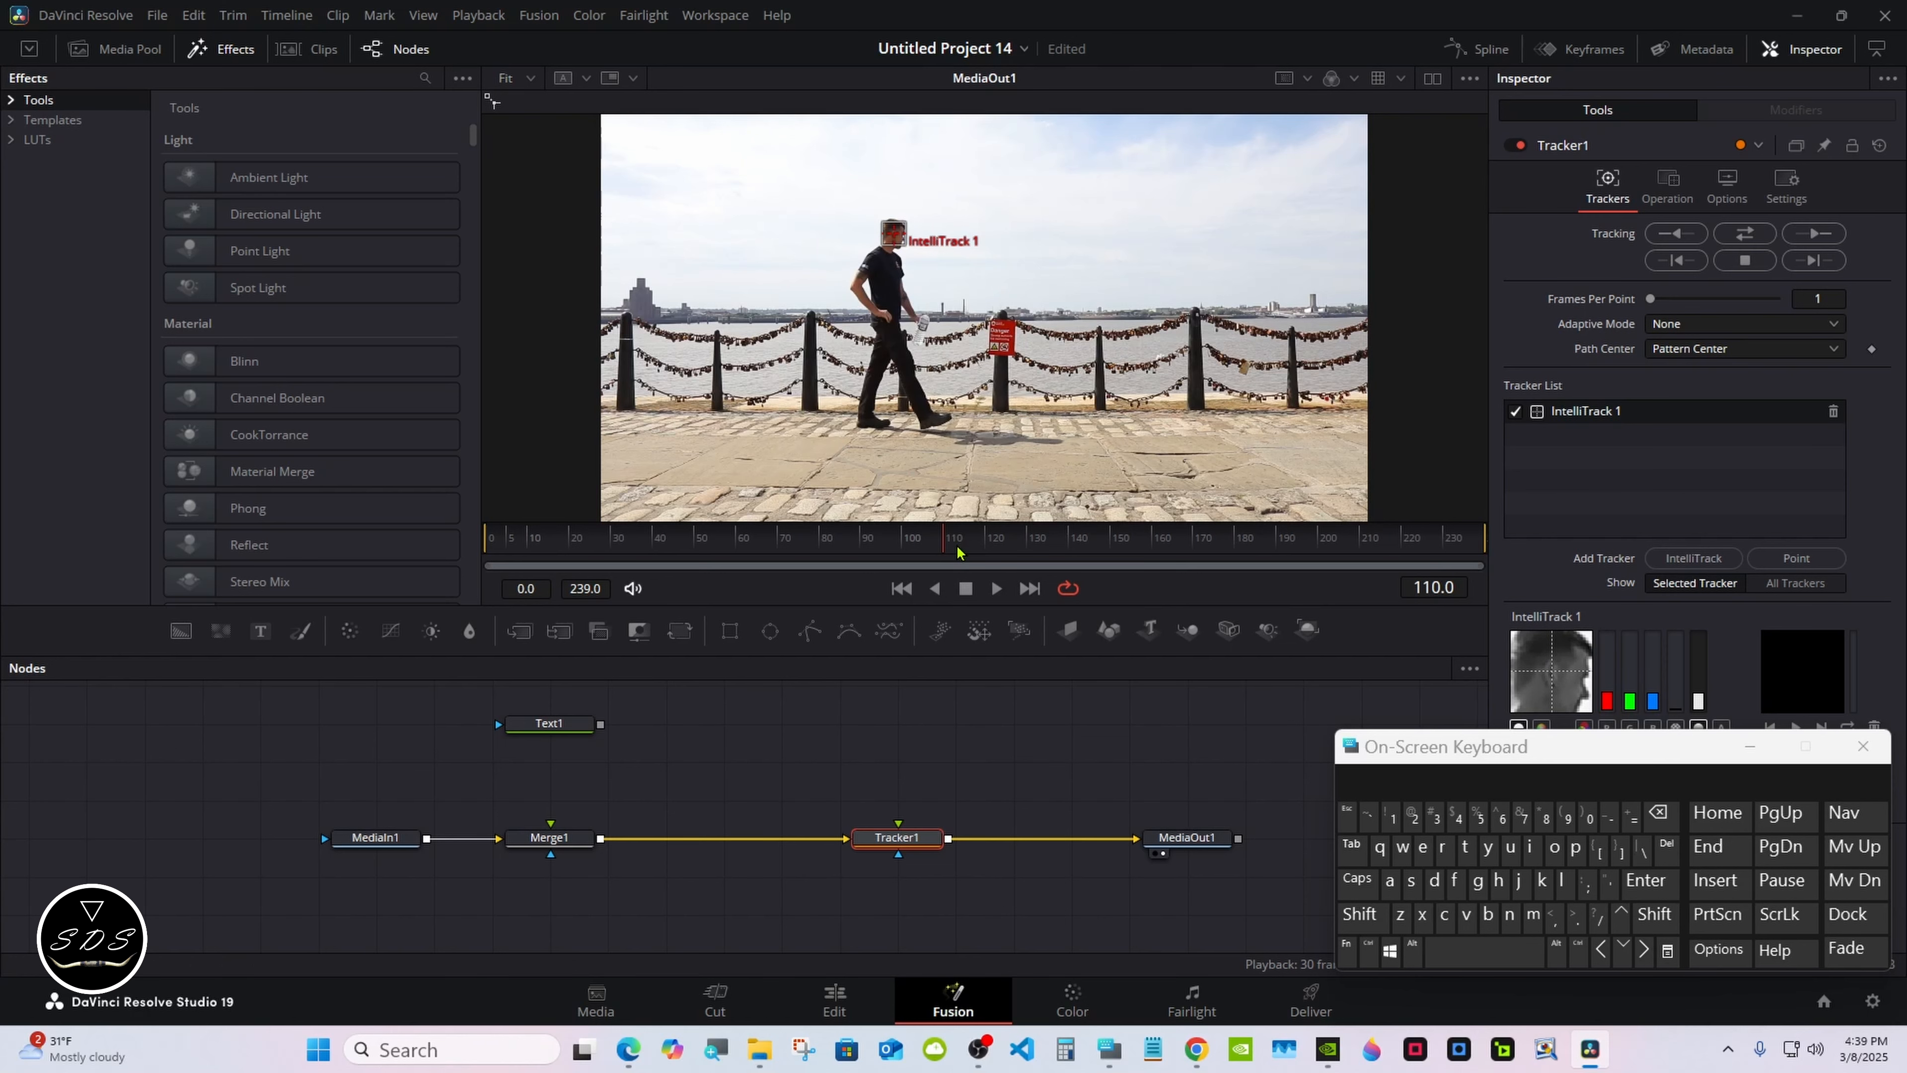
{"action": "left_click", "coordinate": [1862, 746]}
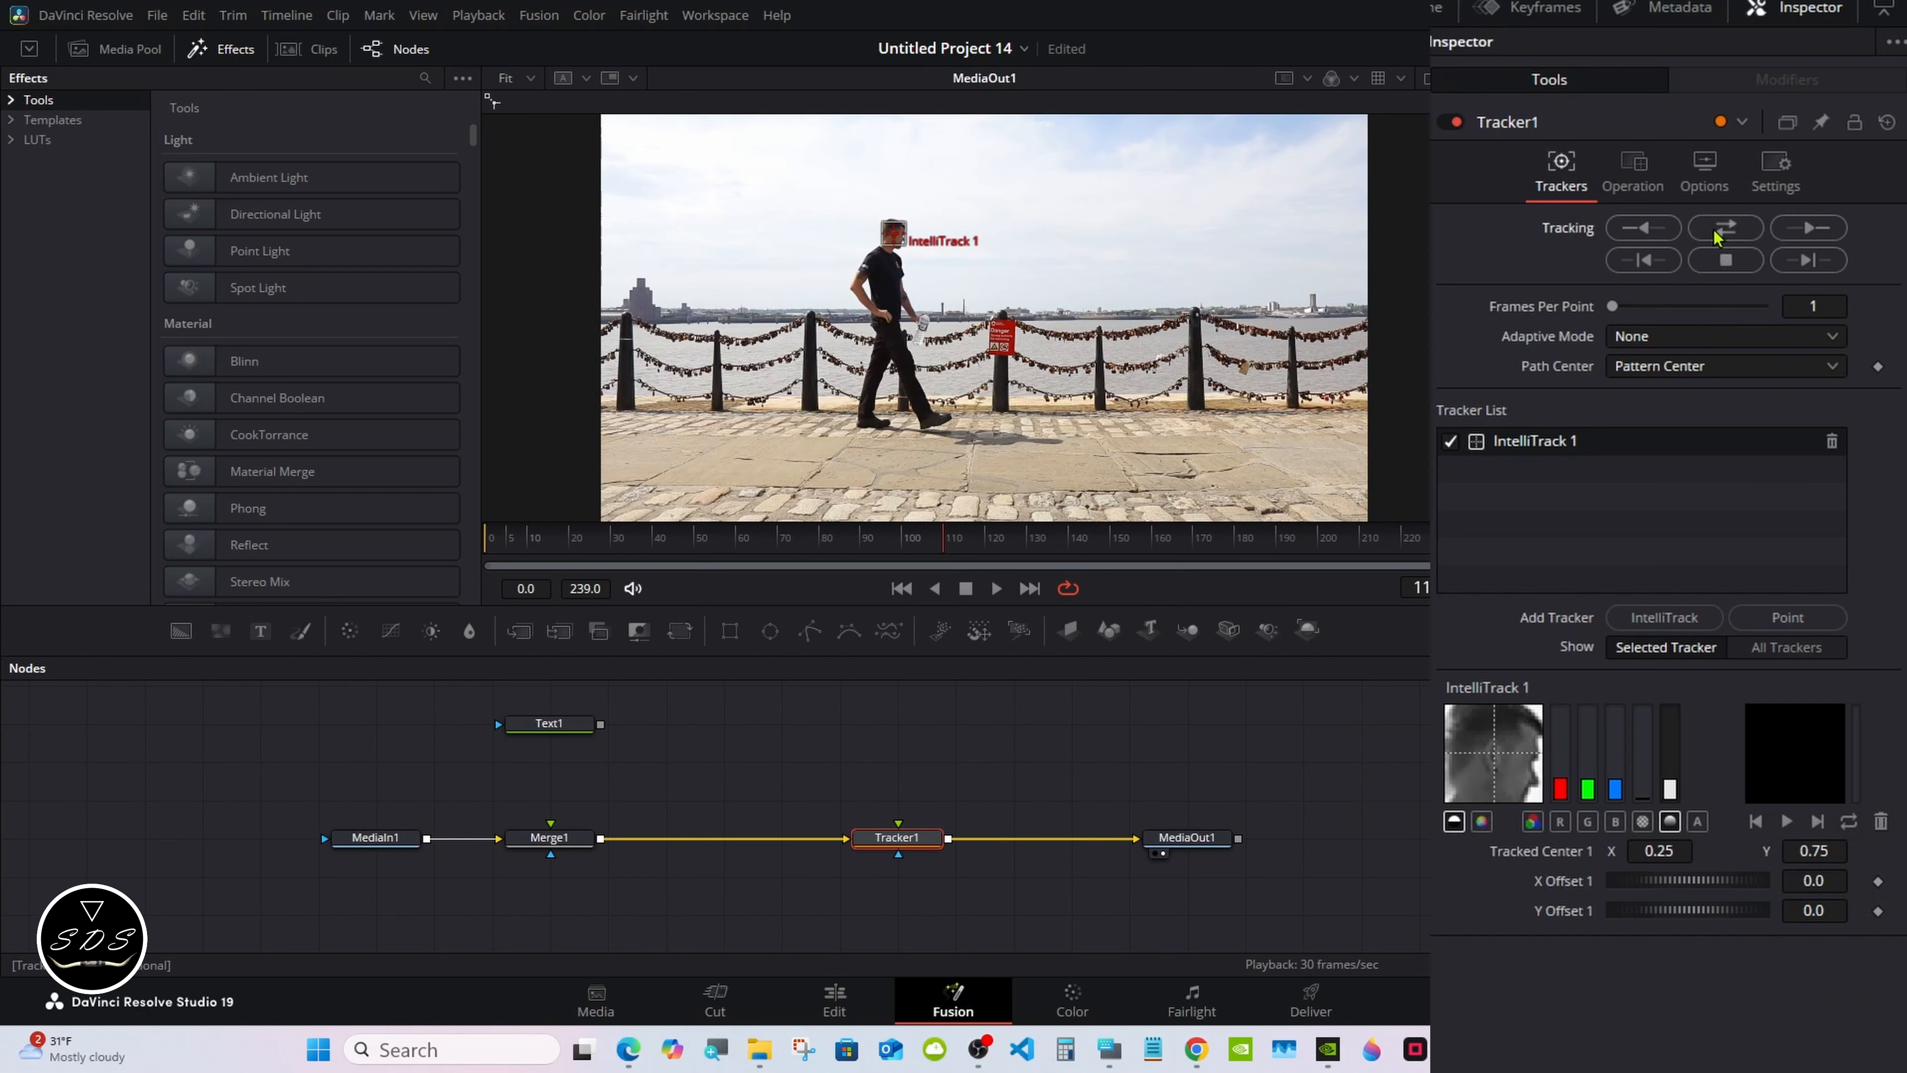
{"action": "left_click", "coordinate": [1720, 227]}
{"action": "left_click", "coordinate": [1720, 227]}
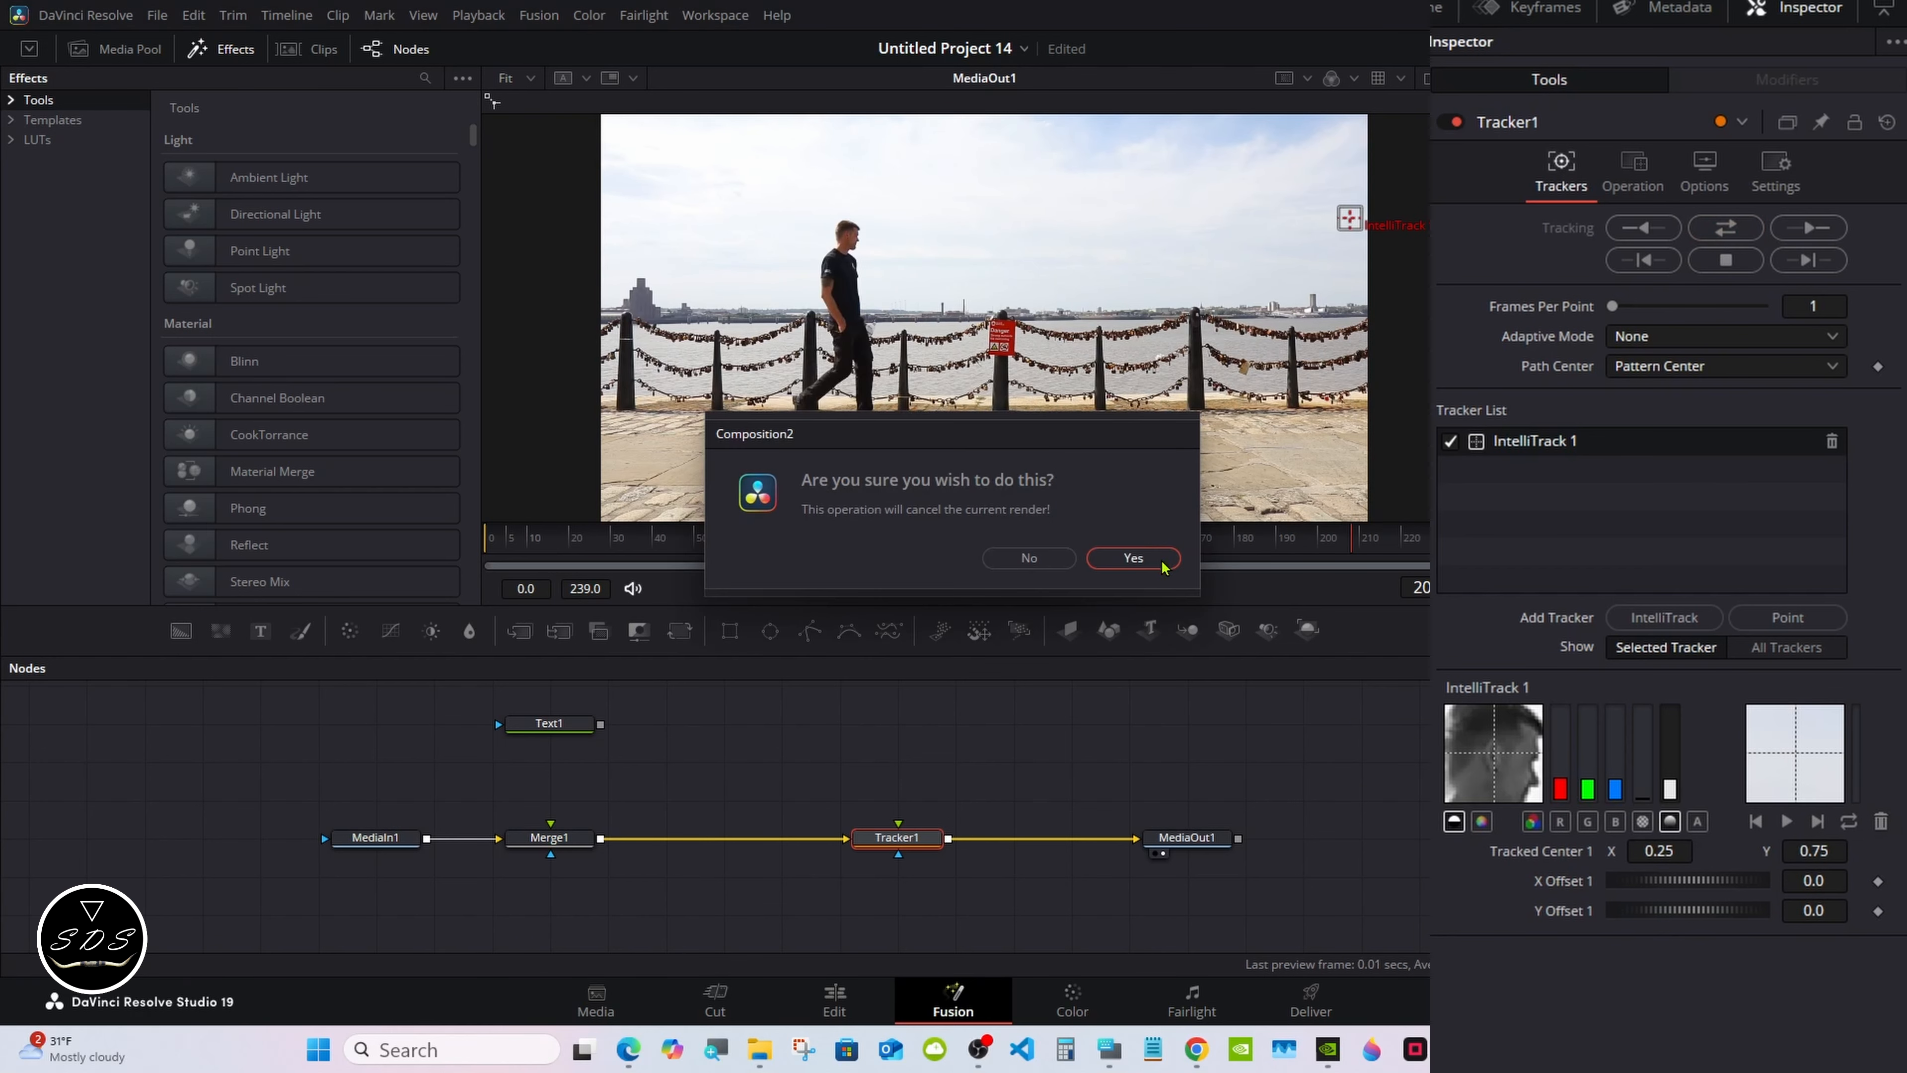
{"action": "left_click", "coordinate": [1134, 559]}
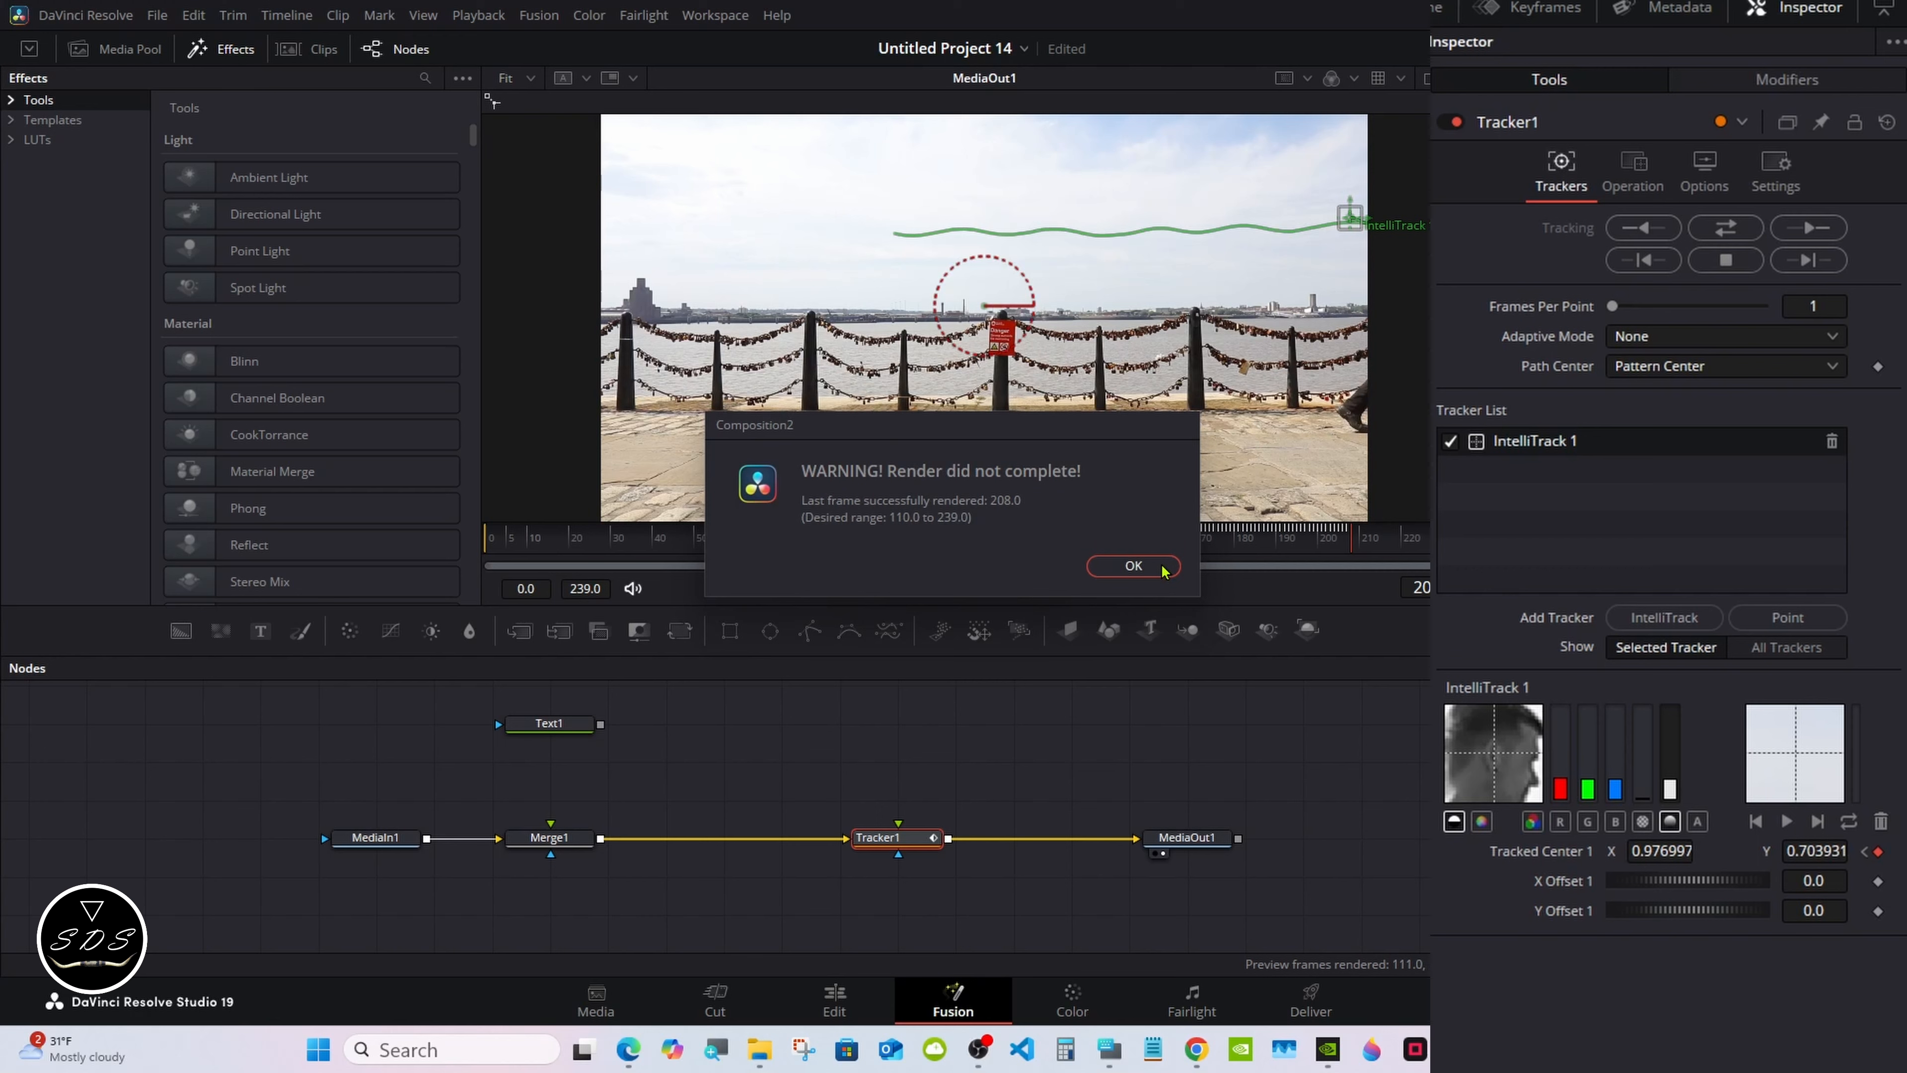
{"action": "left_click", "coordinate": [1162, 569]}
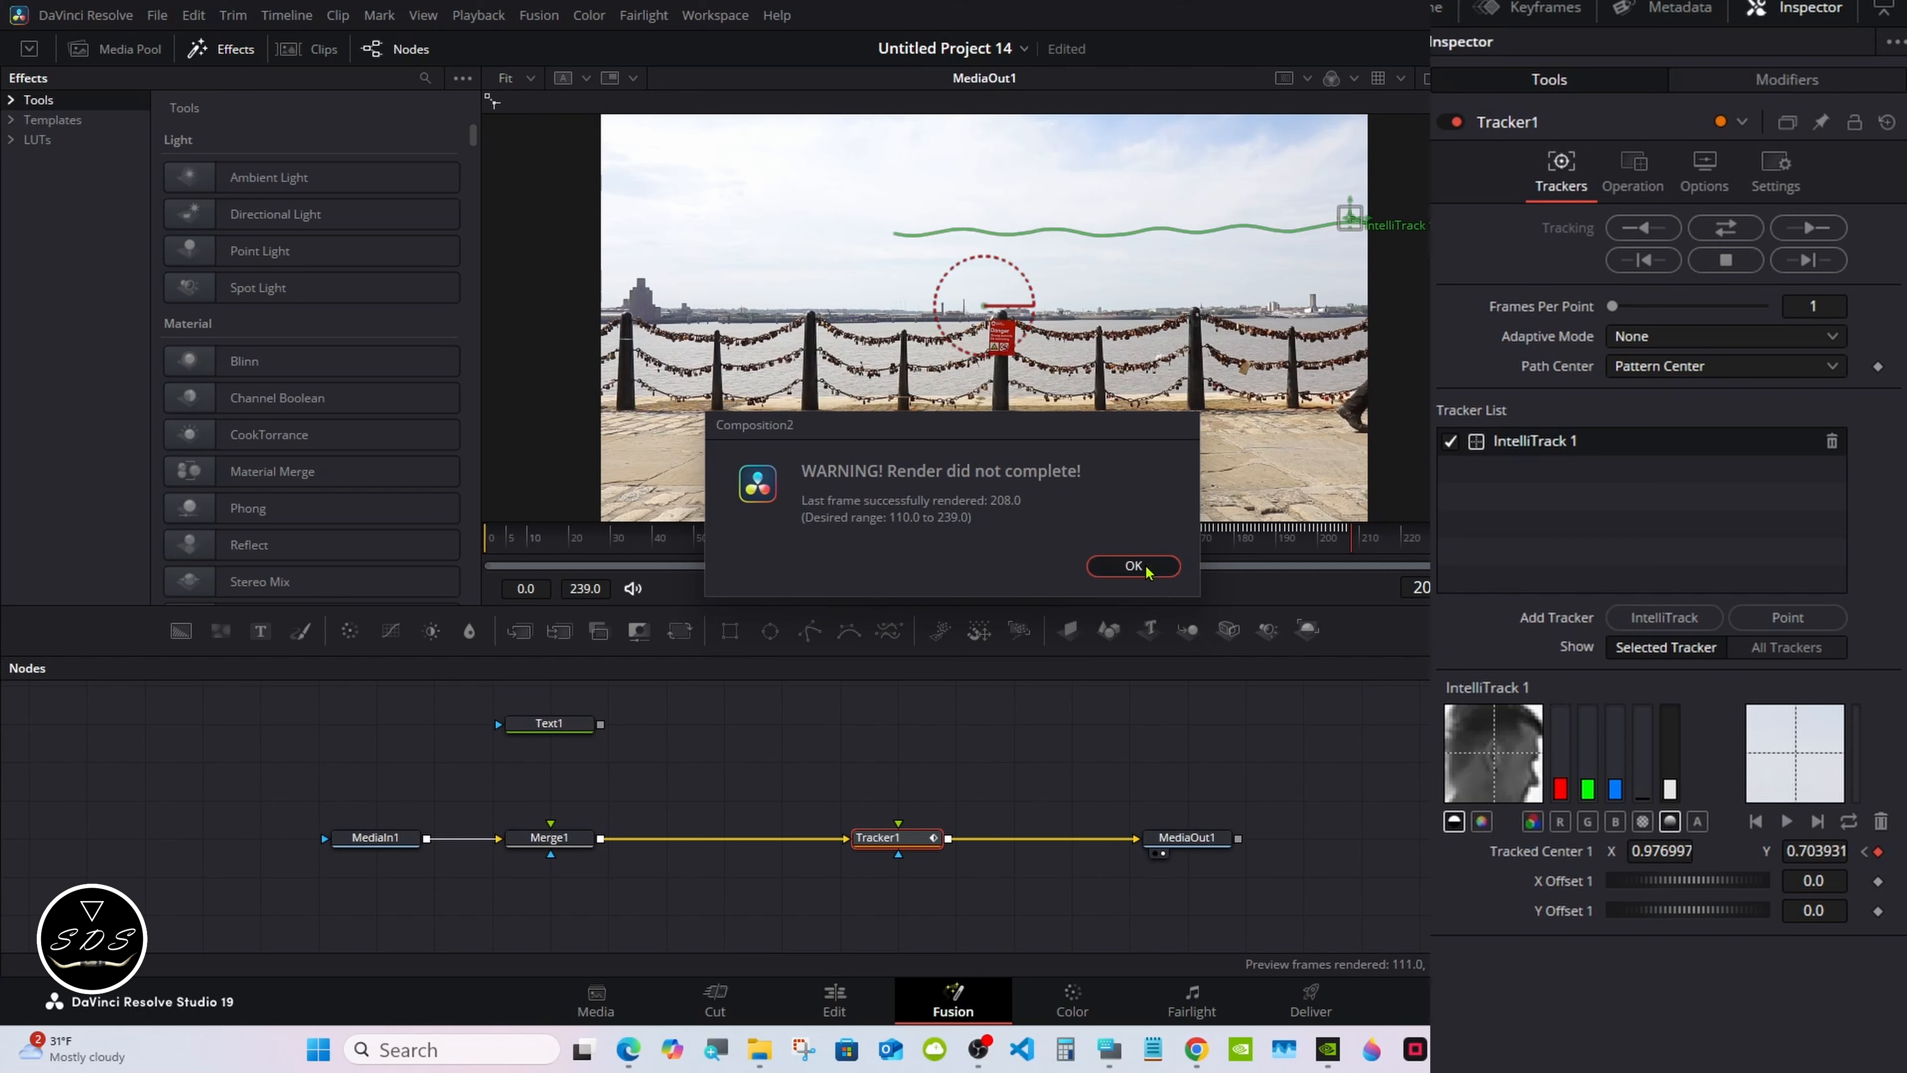
{"action": "left_click", "coordinate": [1651, 237]}
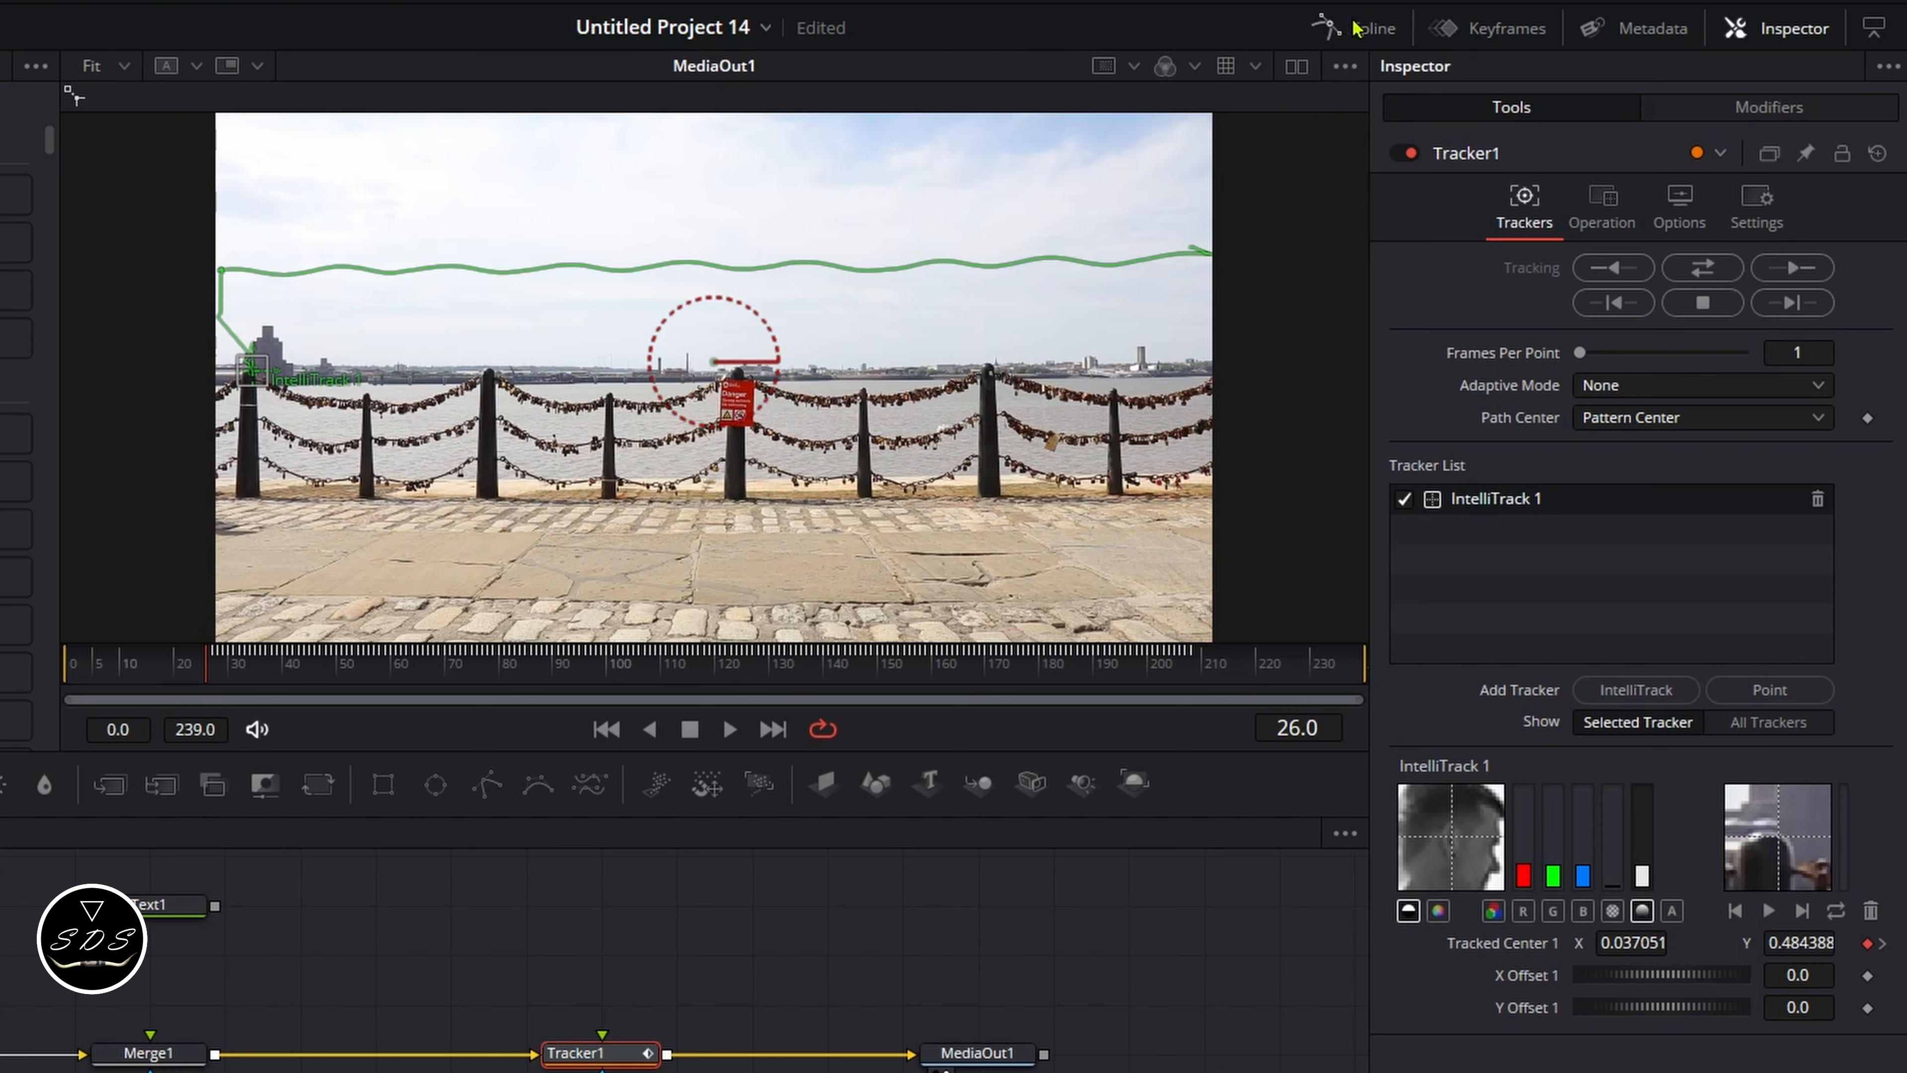
Show Tracker1's displacement curve in the Spline editor, fitted to the available space
{"action": "left_click", "coordinate": [1477, 50]}
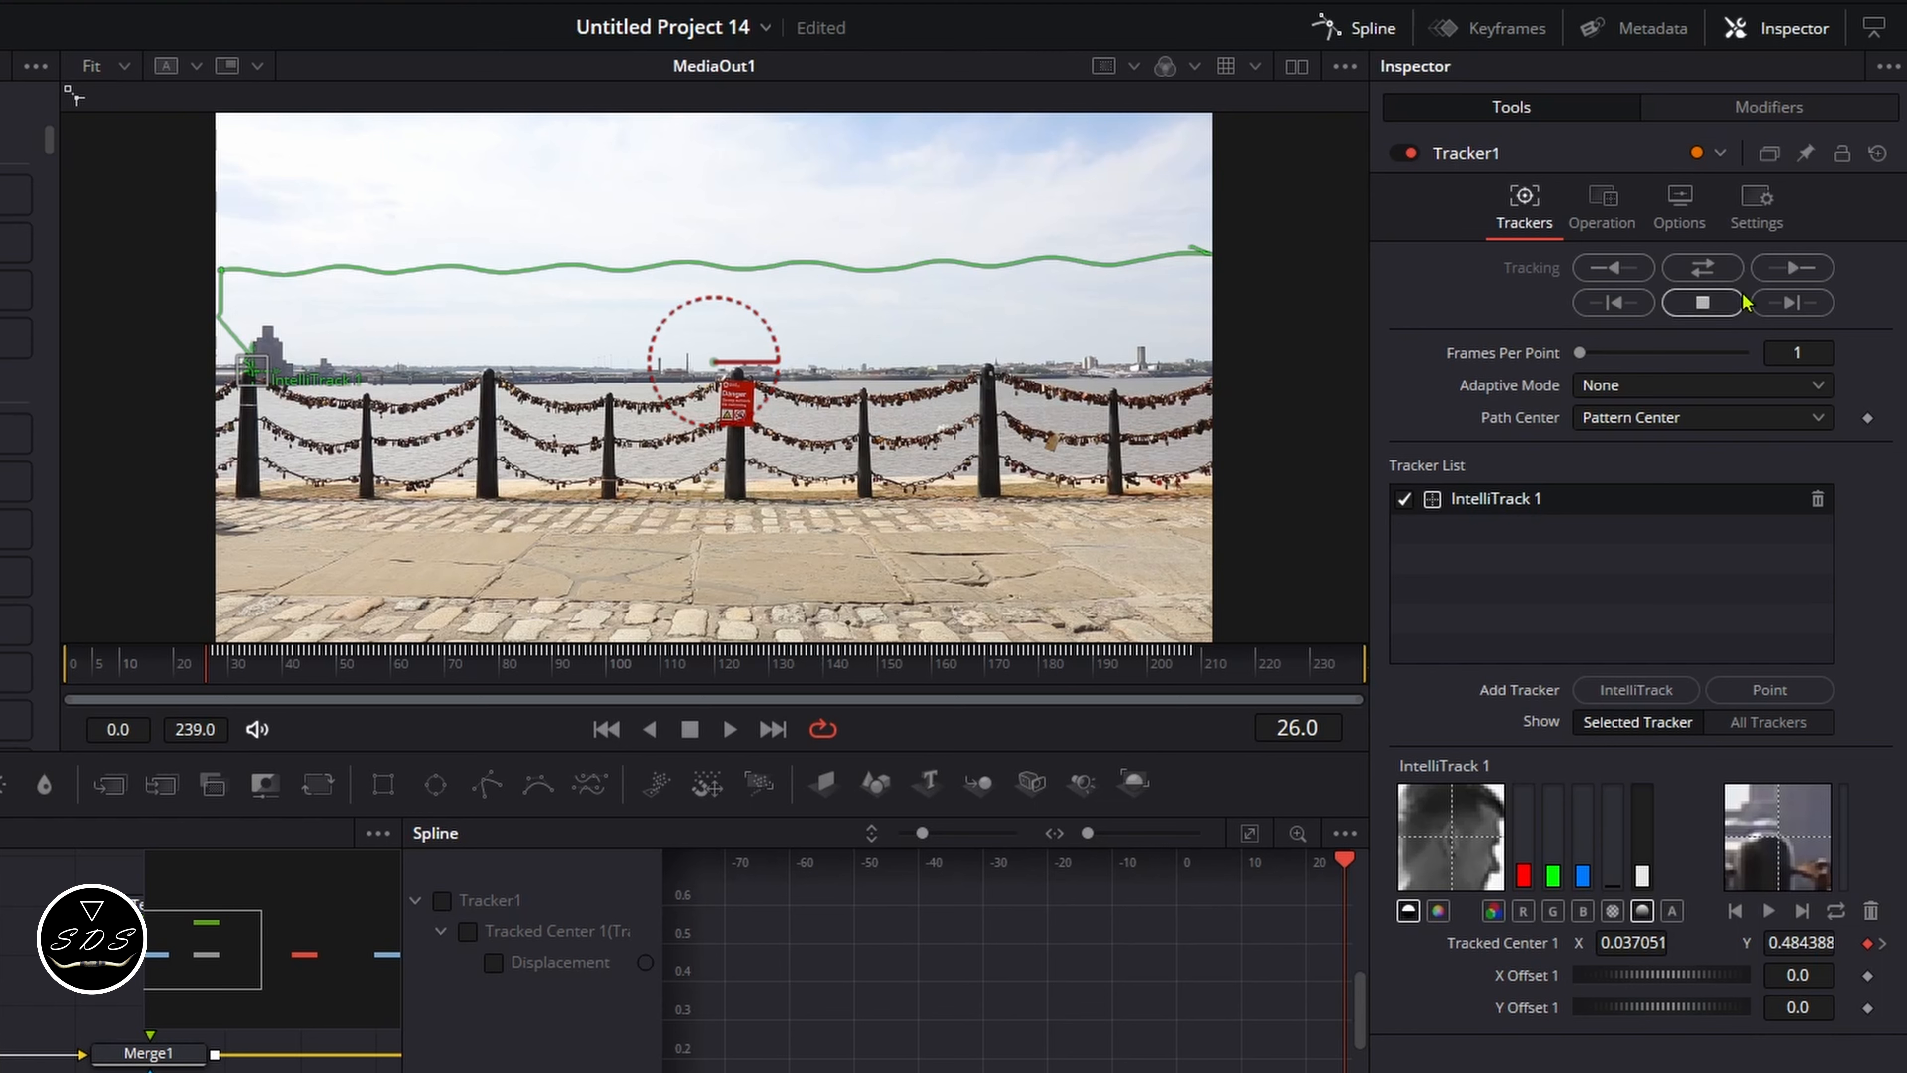
{"action": "left_click", "coordinate": [1874, 39]}
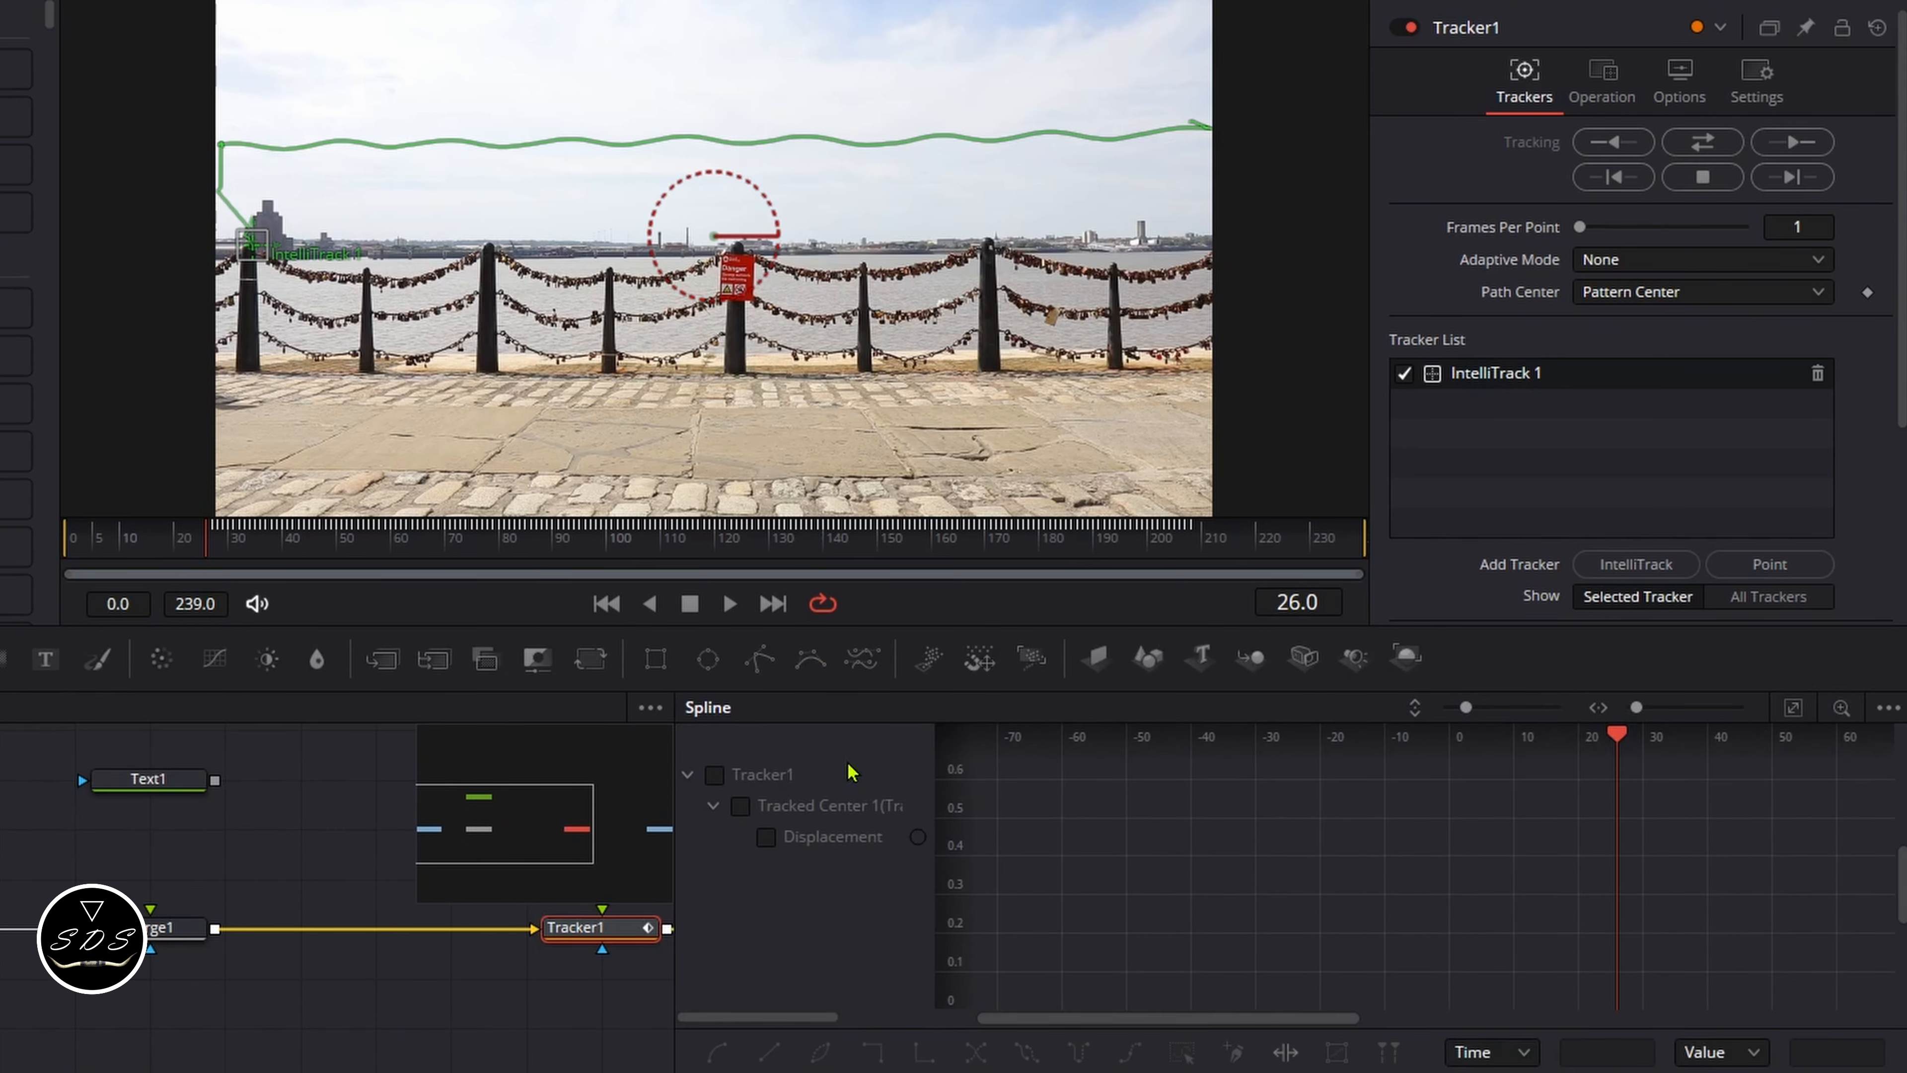
{"action": "left_click", "coordinate": [714, 775]}
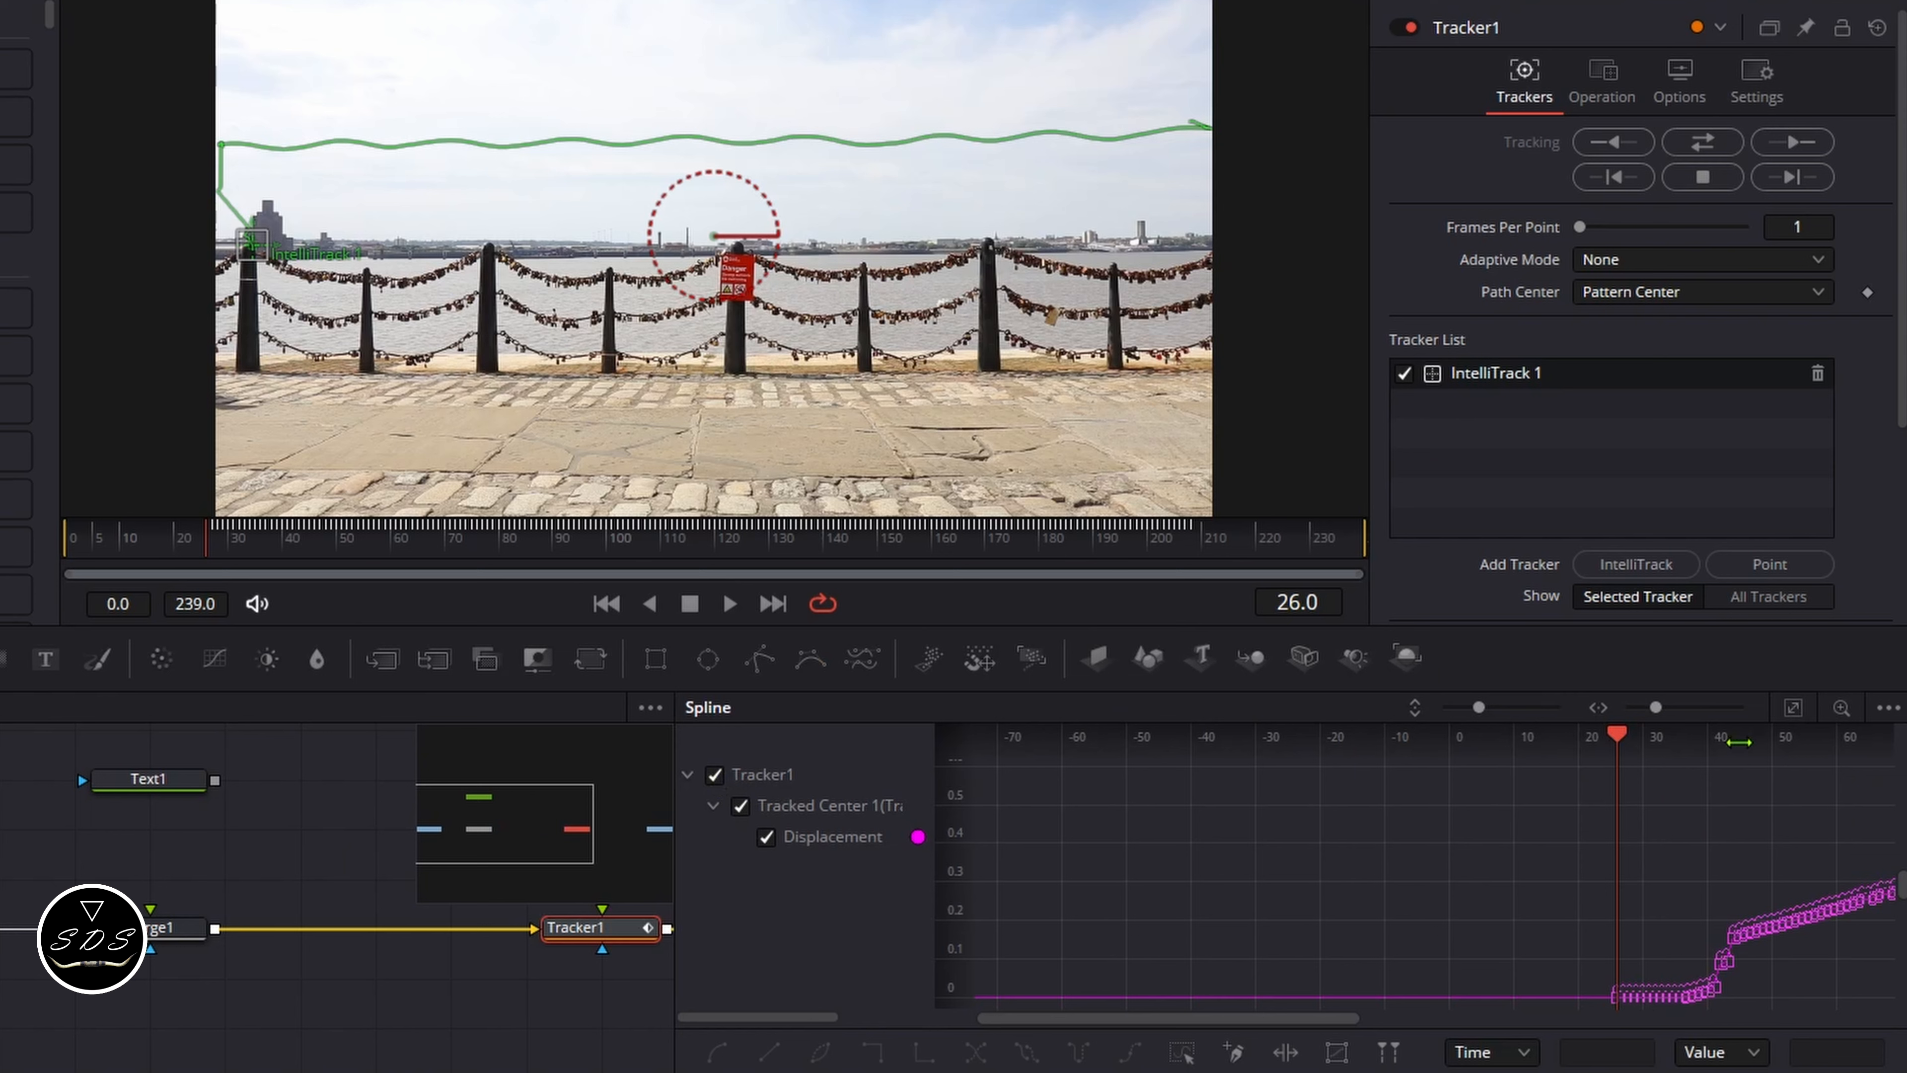
{"action": "left_click", "coordinate": [1794, 713]}
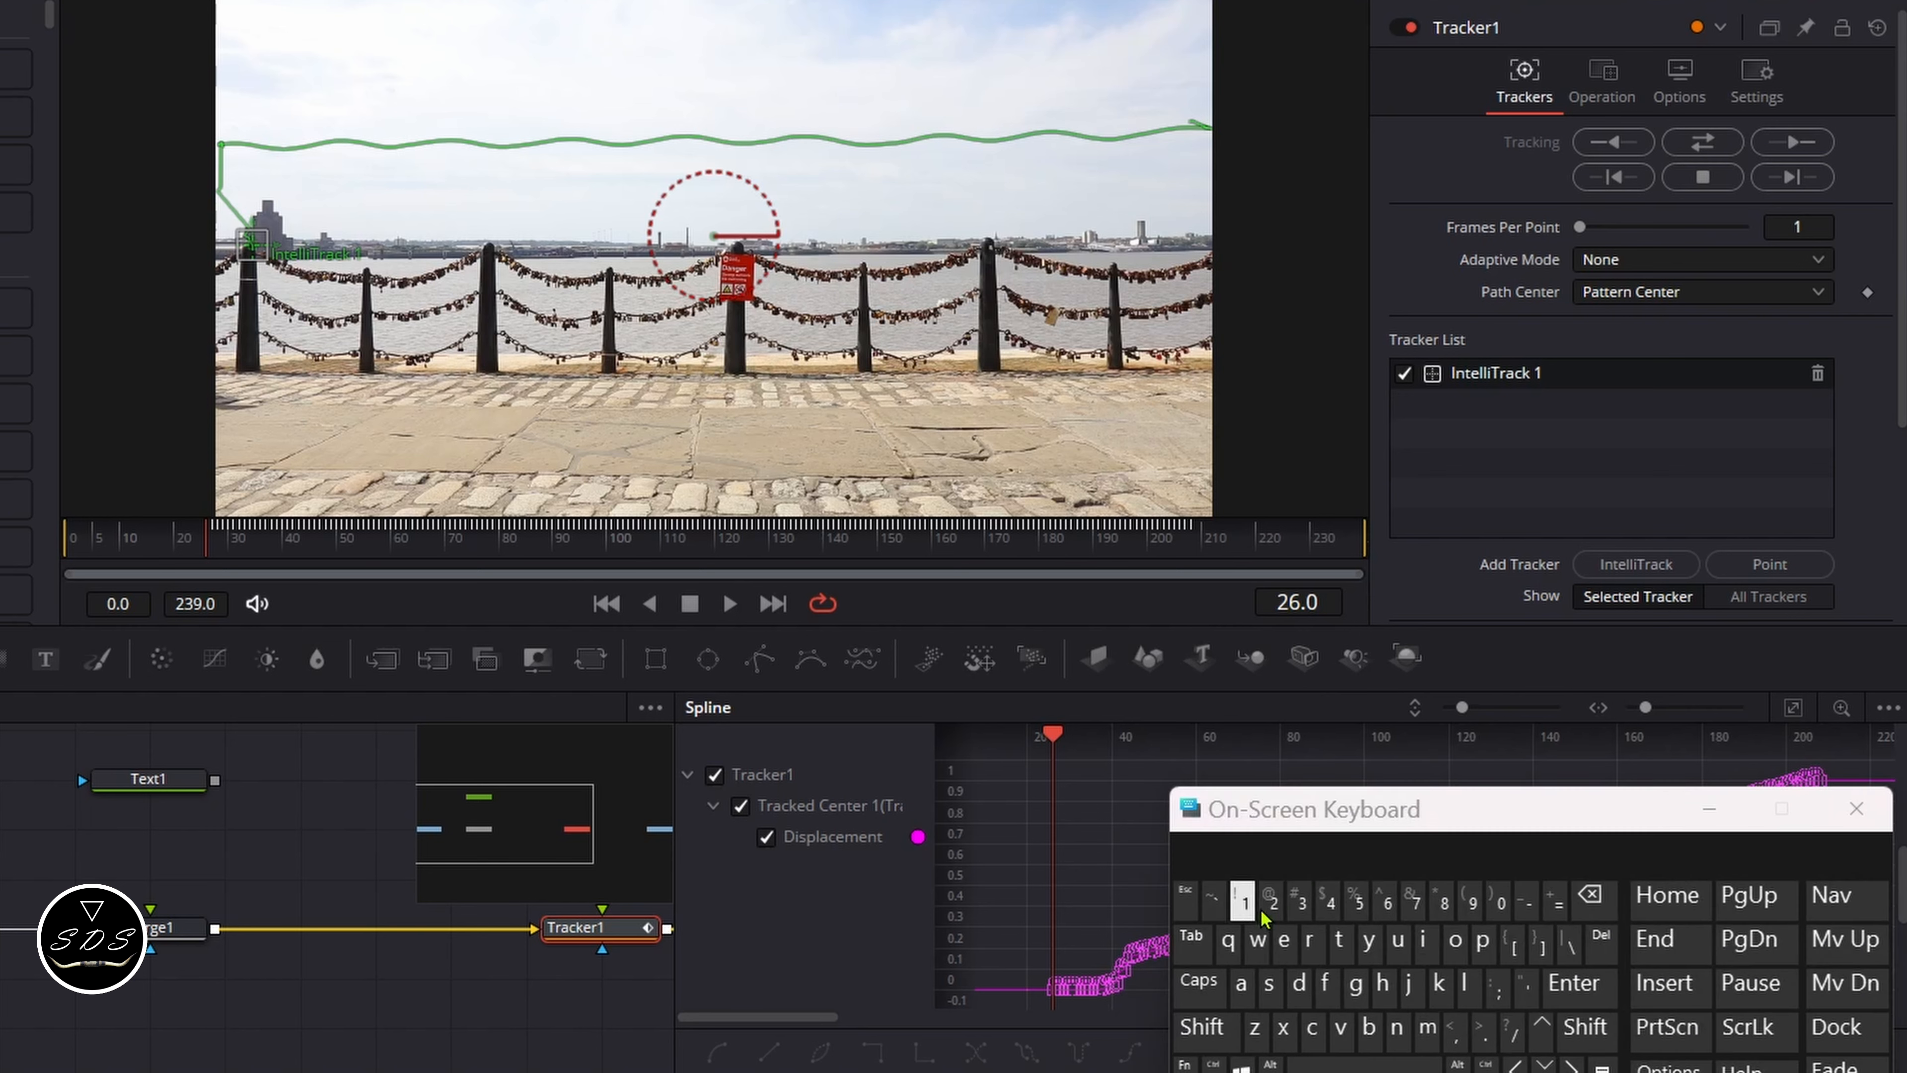
Delete the faulty displacement keyframes at the start of the curve, from frame 26 to about frame 43
{"action": "left_click_drag", "start_coordinate": [1317, 816], "coordinate": [48, 851]}
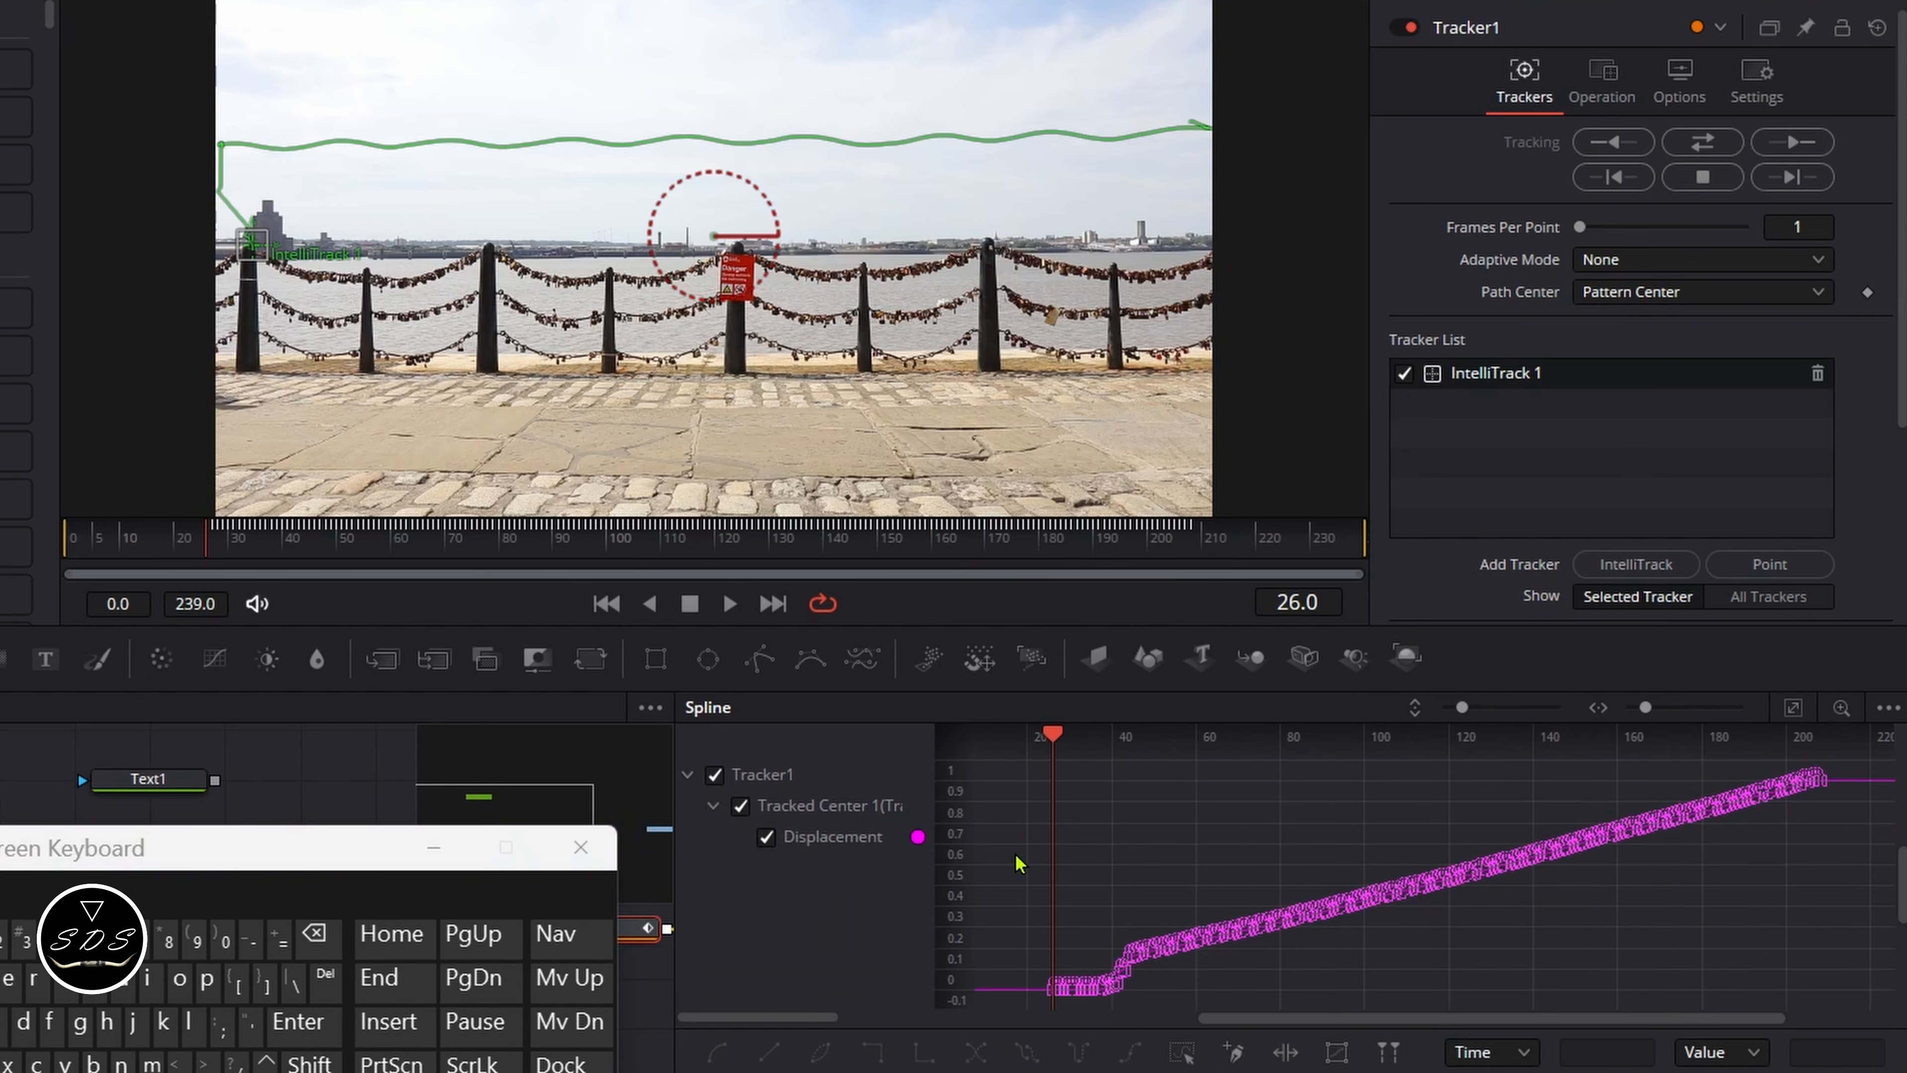
{"action": "left_click_drag", "start_coordinate": [1015, 852], "coordinate": [1137, 1038]}
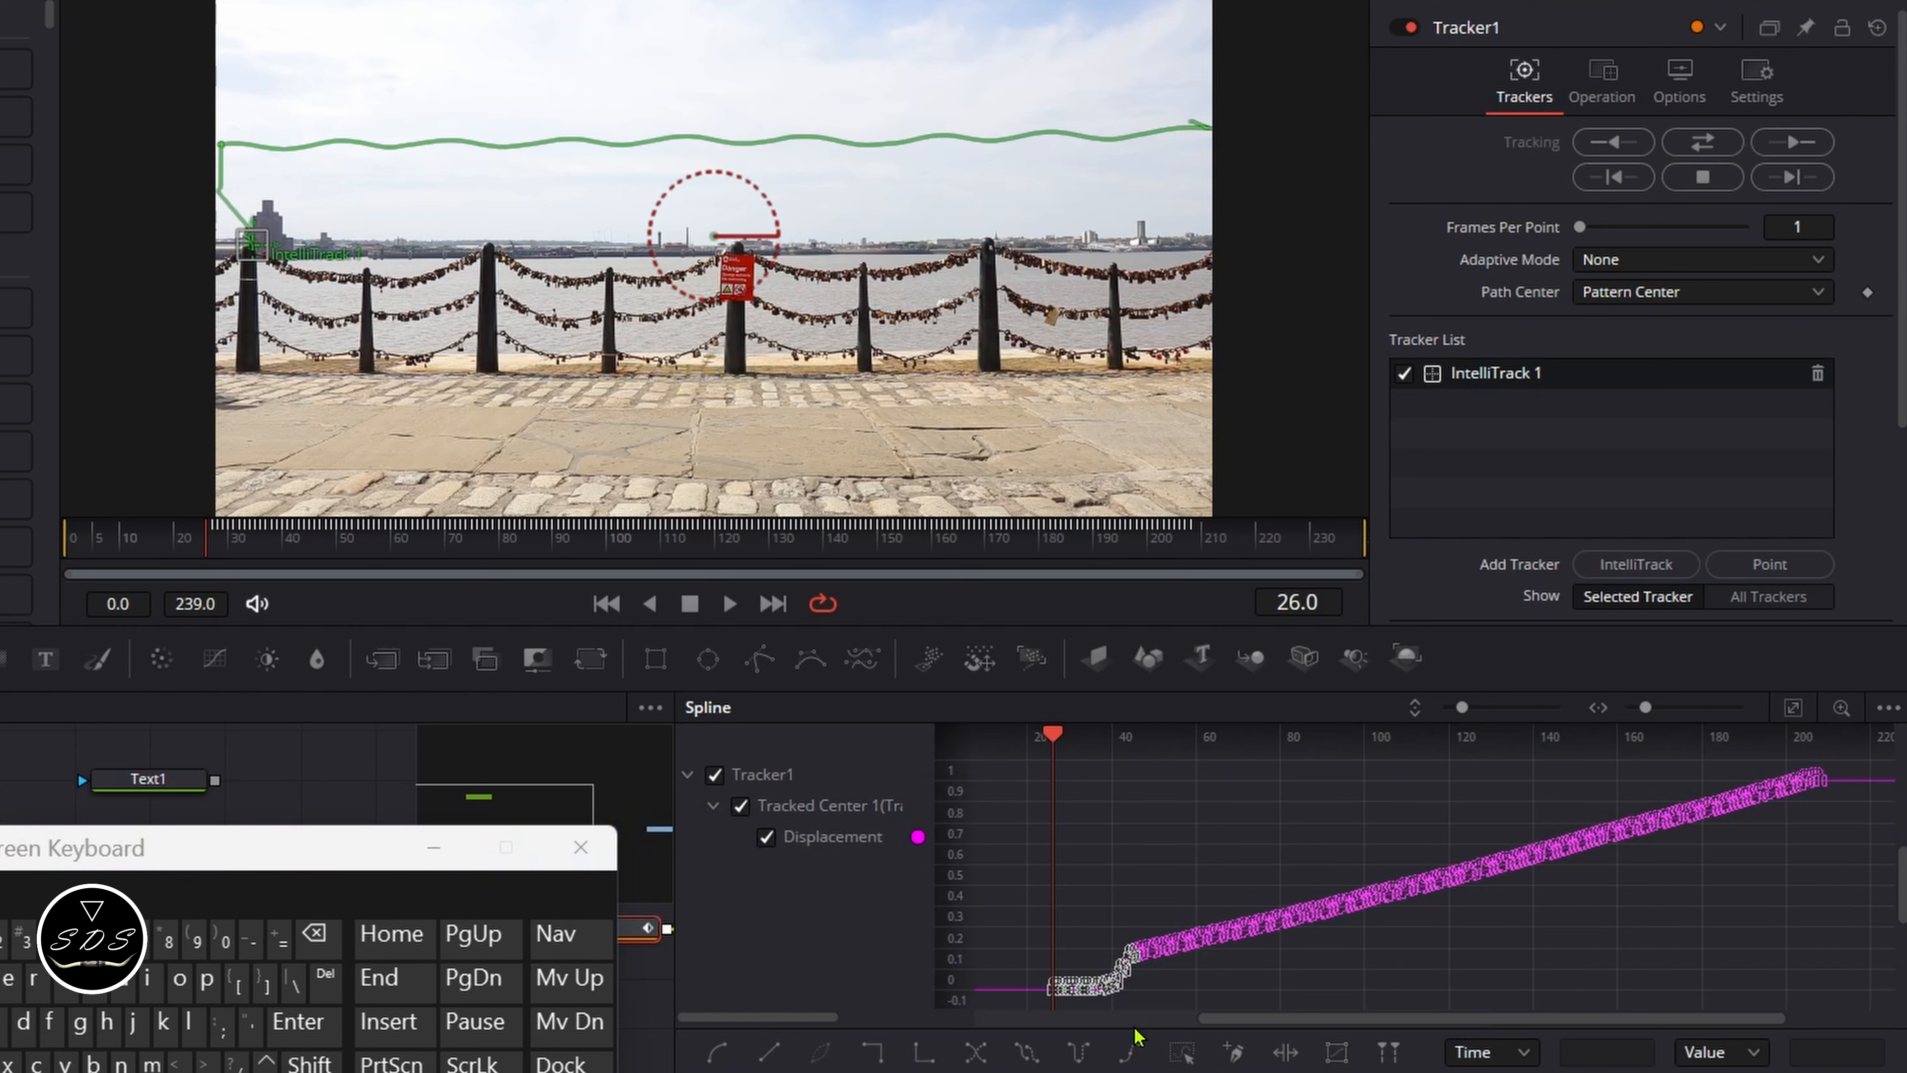
{"action": "right_click", "coordinate": [1131, 860]}
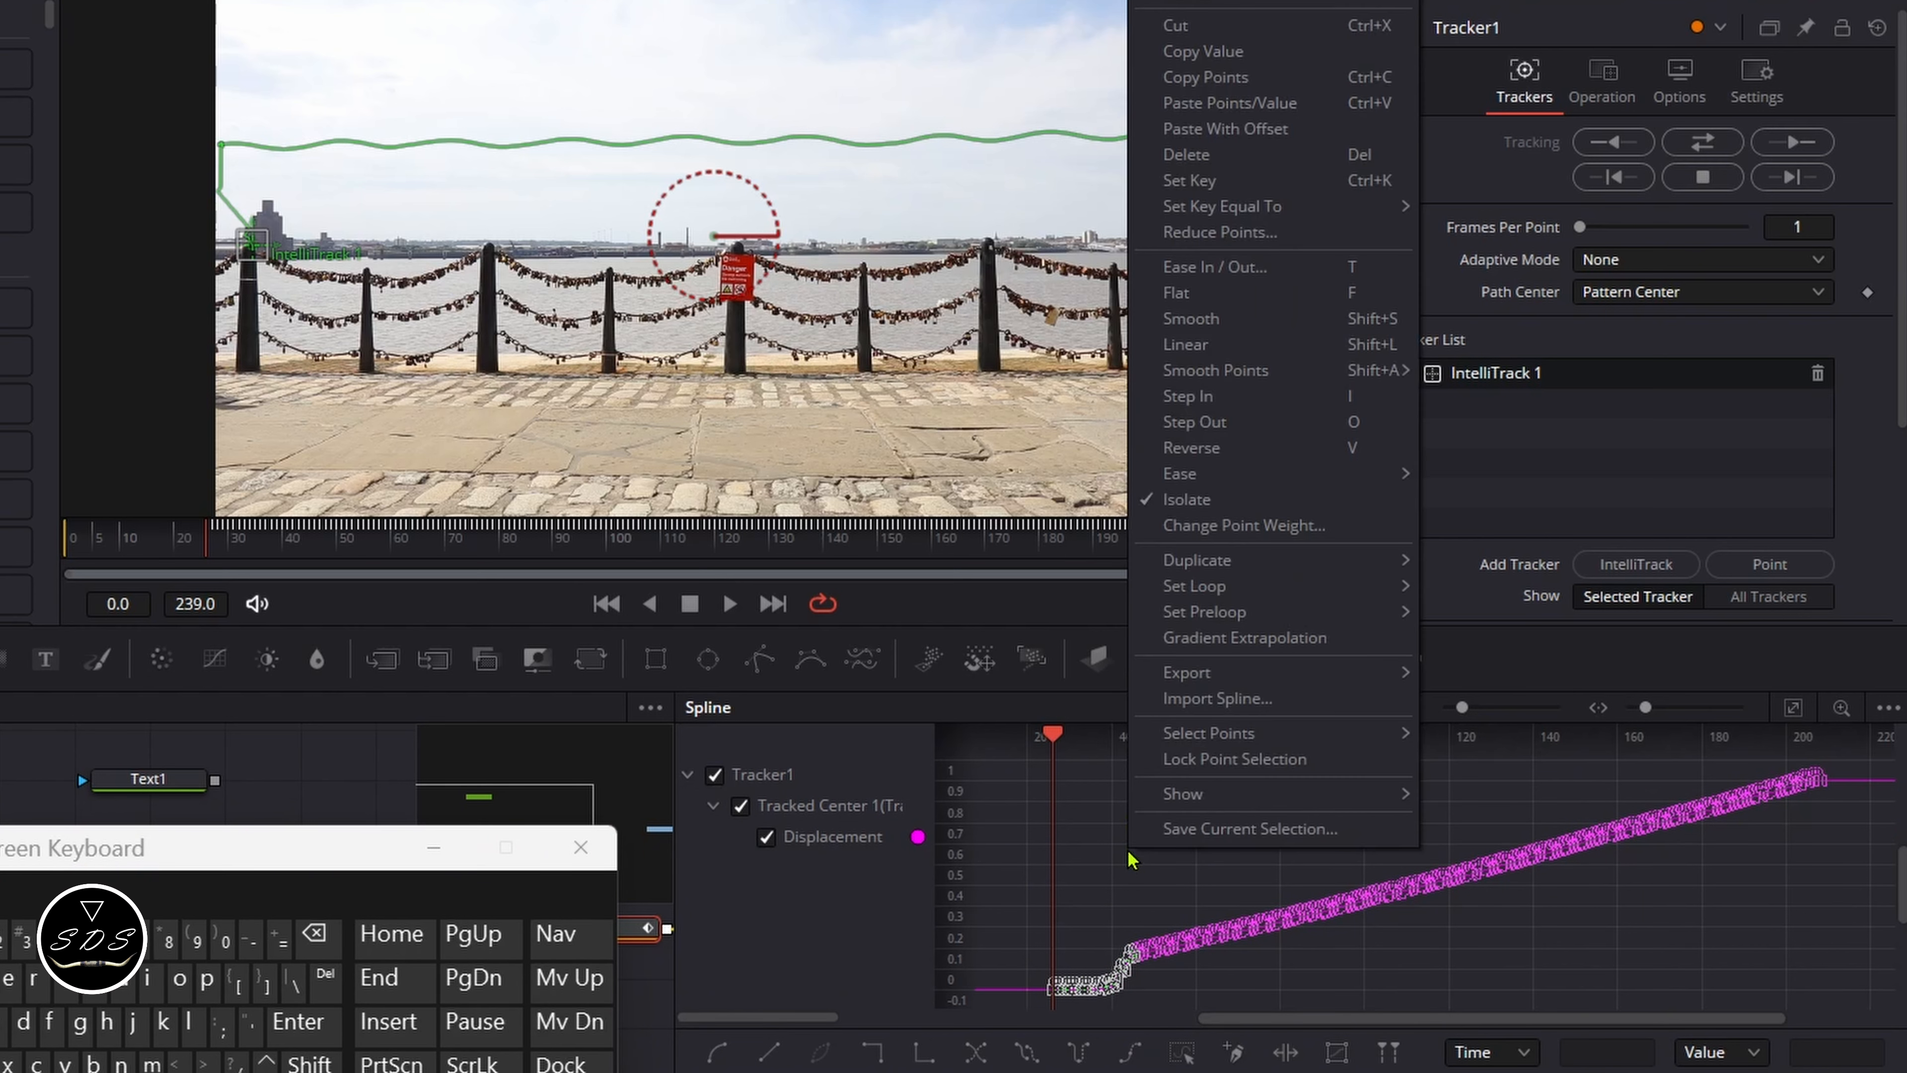
{"action": "left_click", "coordinate": [1235, 156]}
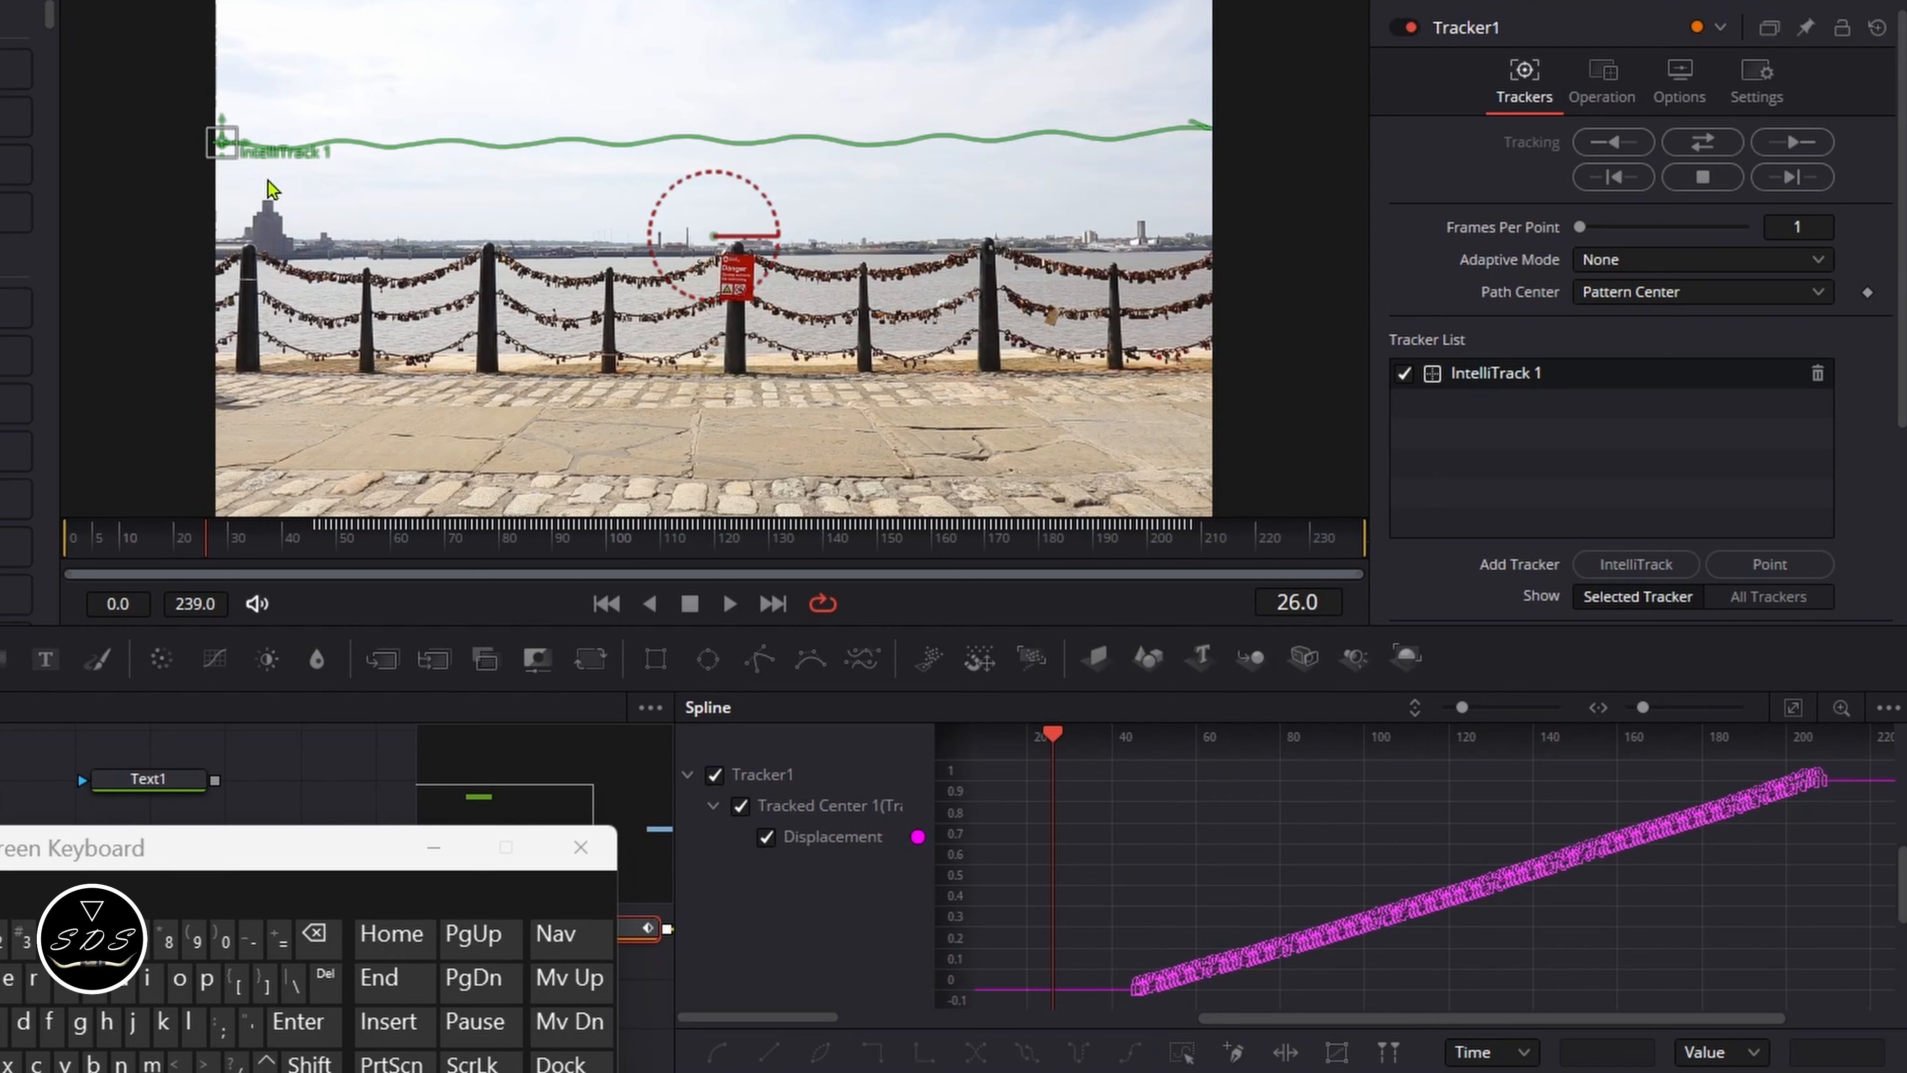
Delete the faulty displacement keyframes at the end of Tracker1's curve, from about frame 199 to frame 208
{"action": "left_click", "coordinate": [1210, 132]}
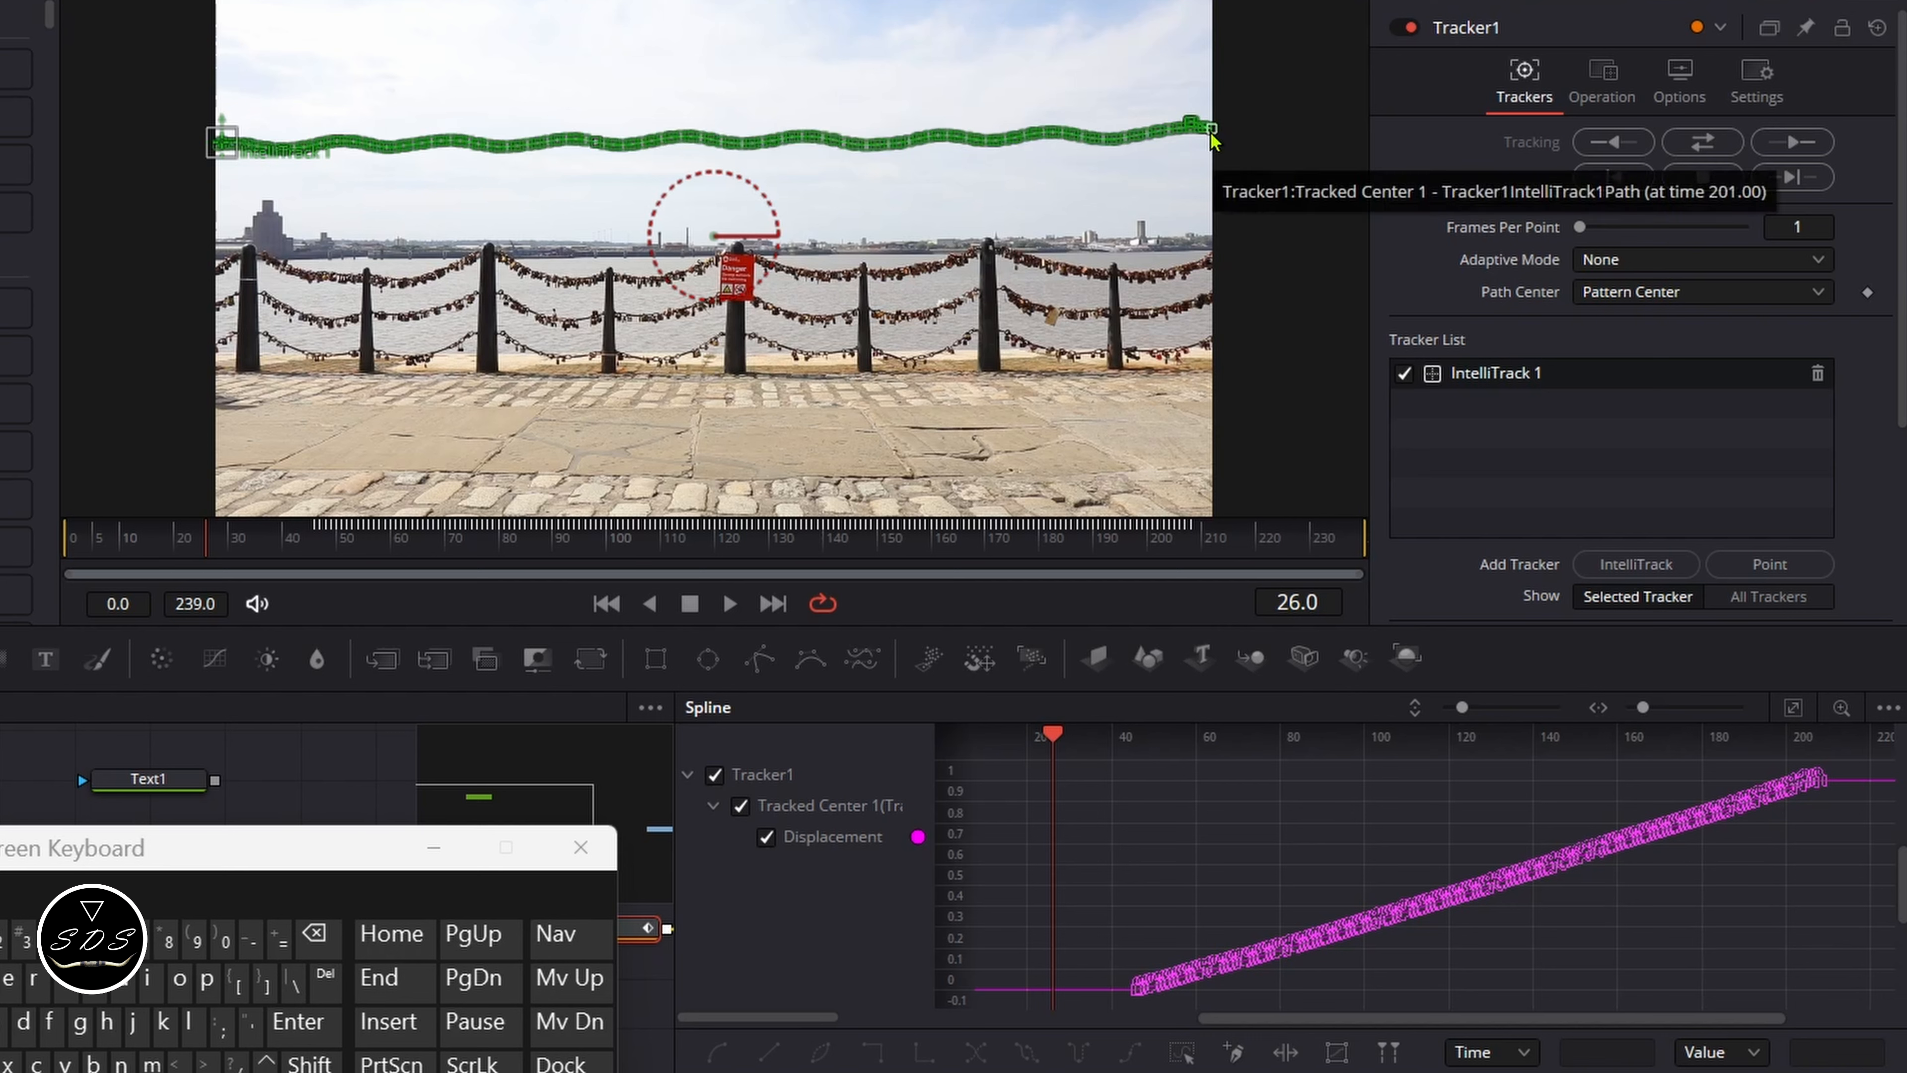
{"action": "left_click_drag", "start_coordinate": [1205, 1018], "coordinate": [1358, 1020]}
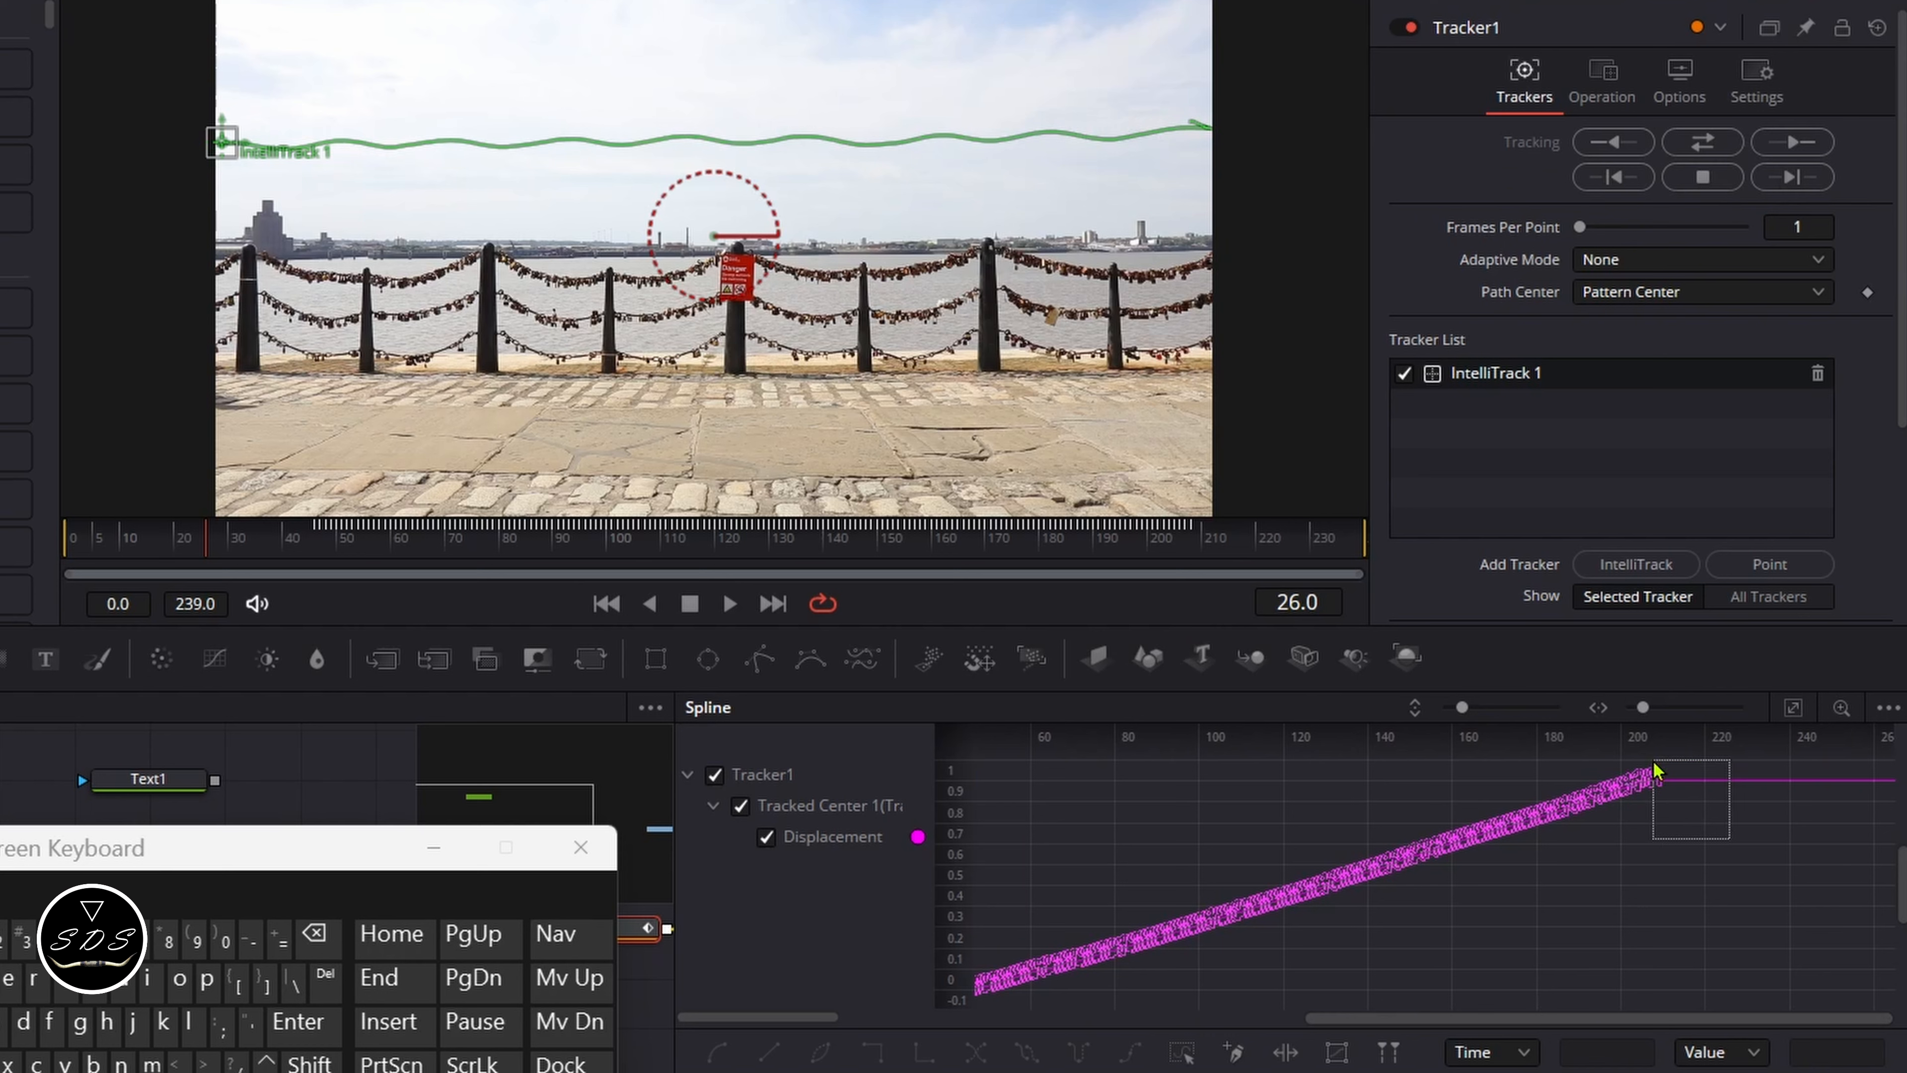
{"action": "left_click", "coordinate": [1654, 777]}
{"action": "right_click", "coordinate": [1535, 898]}
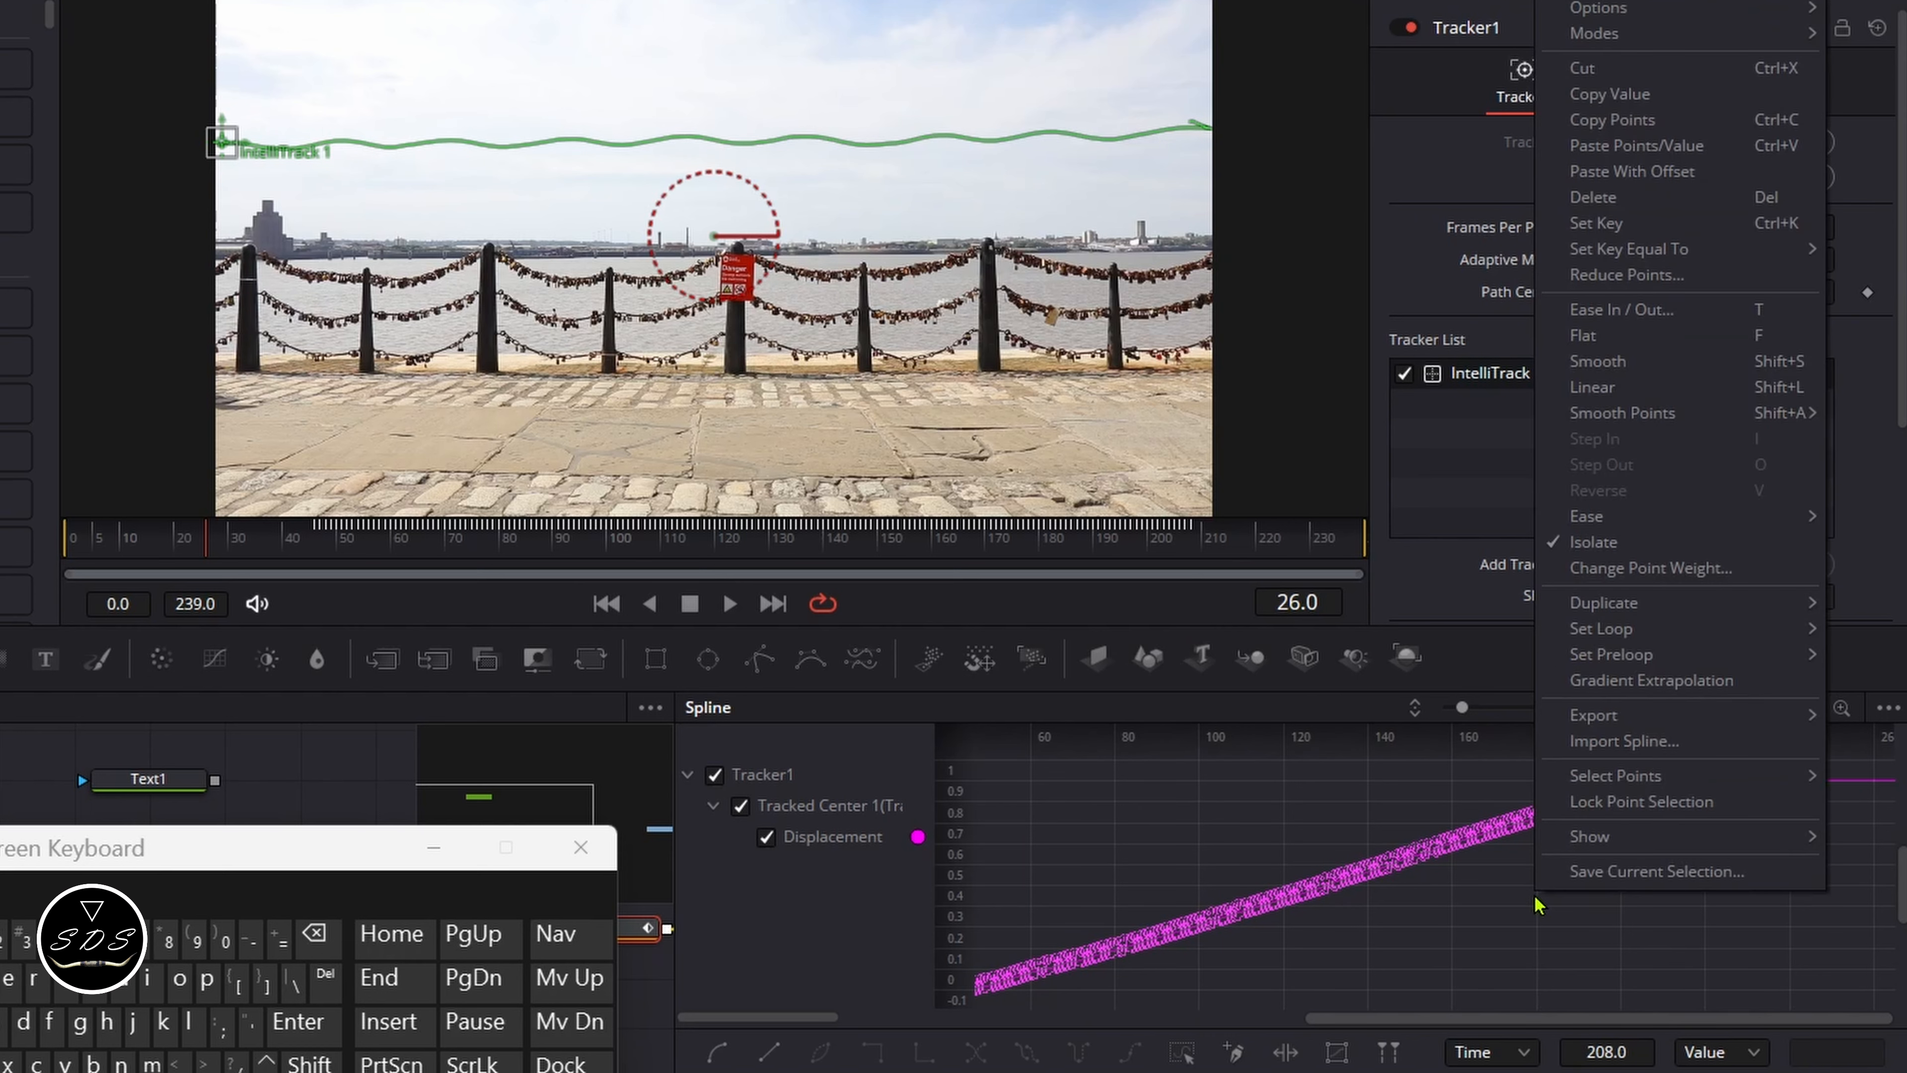
{"action": "left_click", "coordinate": [1603, 198]}
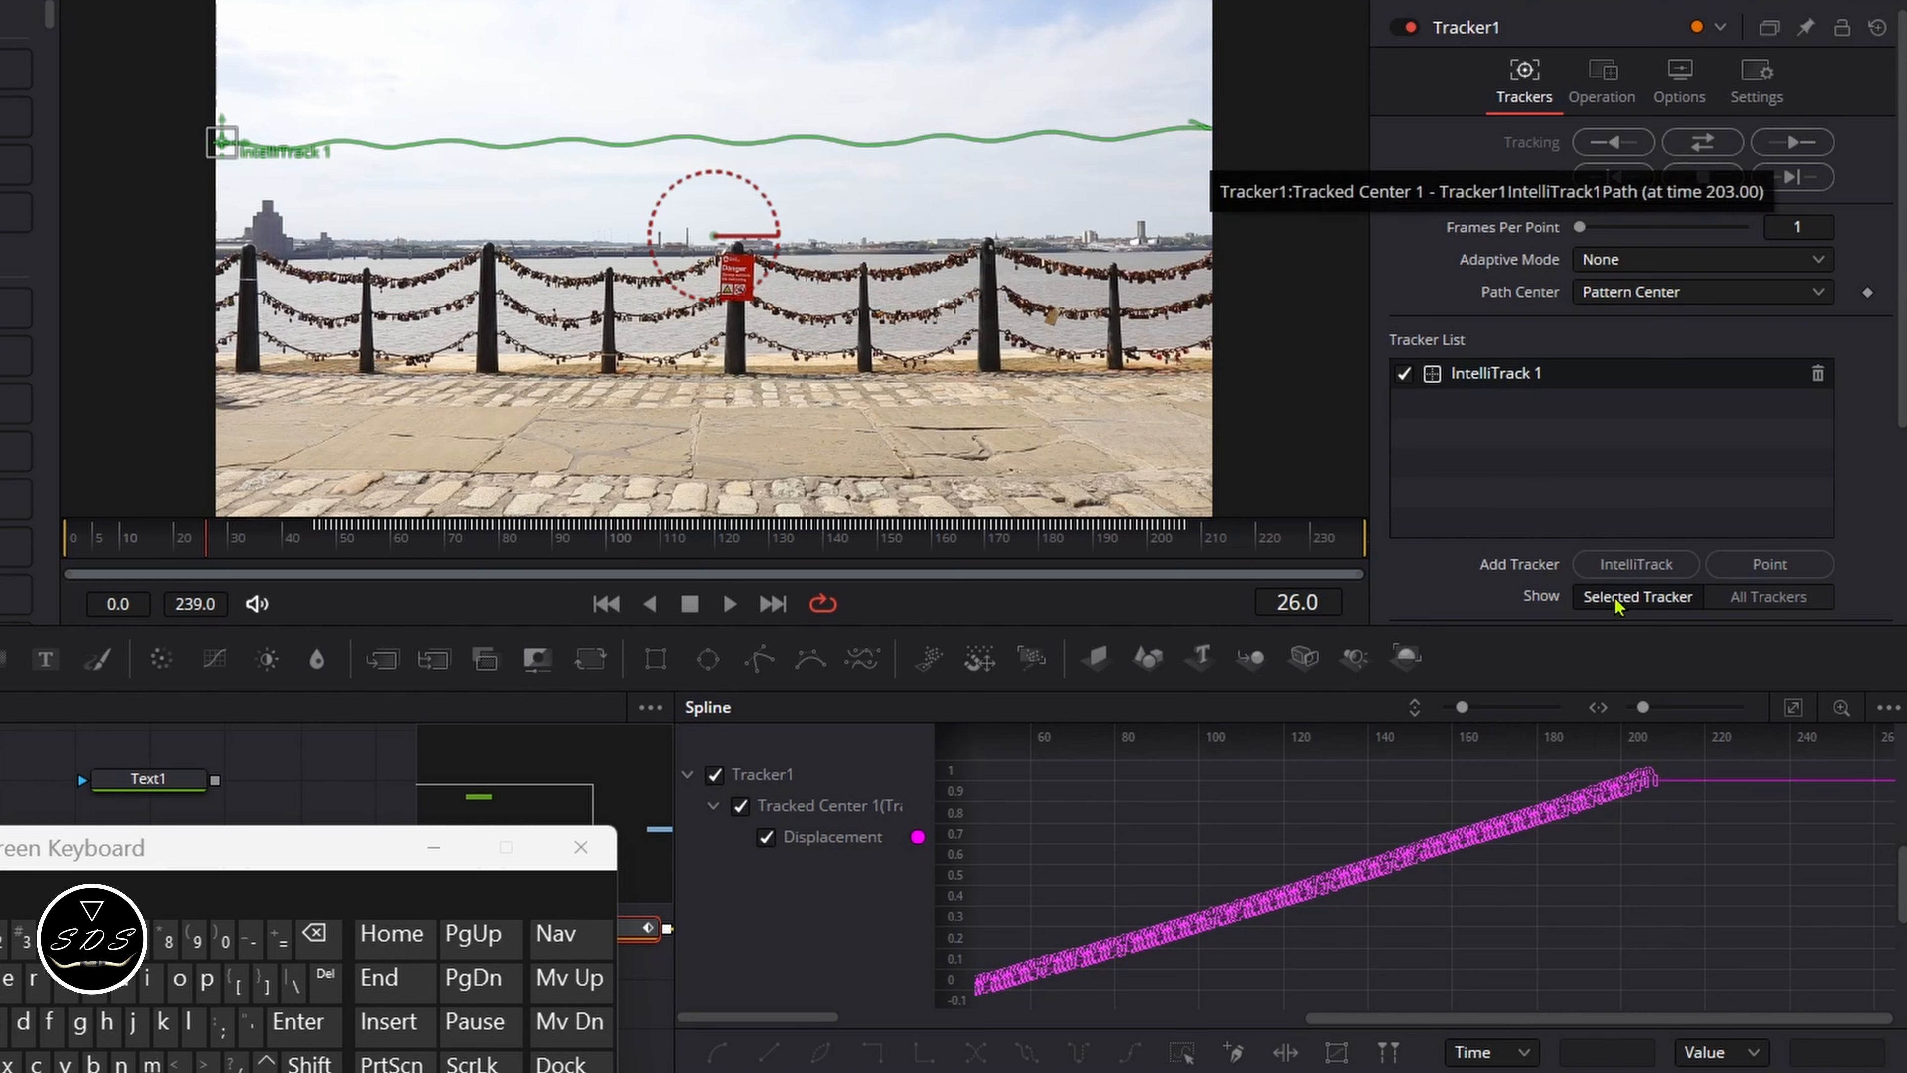
{"action": "left_click_drag", "start_coordinate": [1746, 834], "coordinate": [1640, 762]}
{"action": "right_click", "coordinate": [1594, 861]}
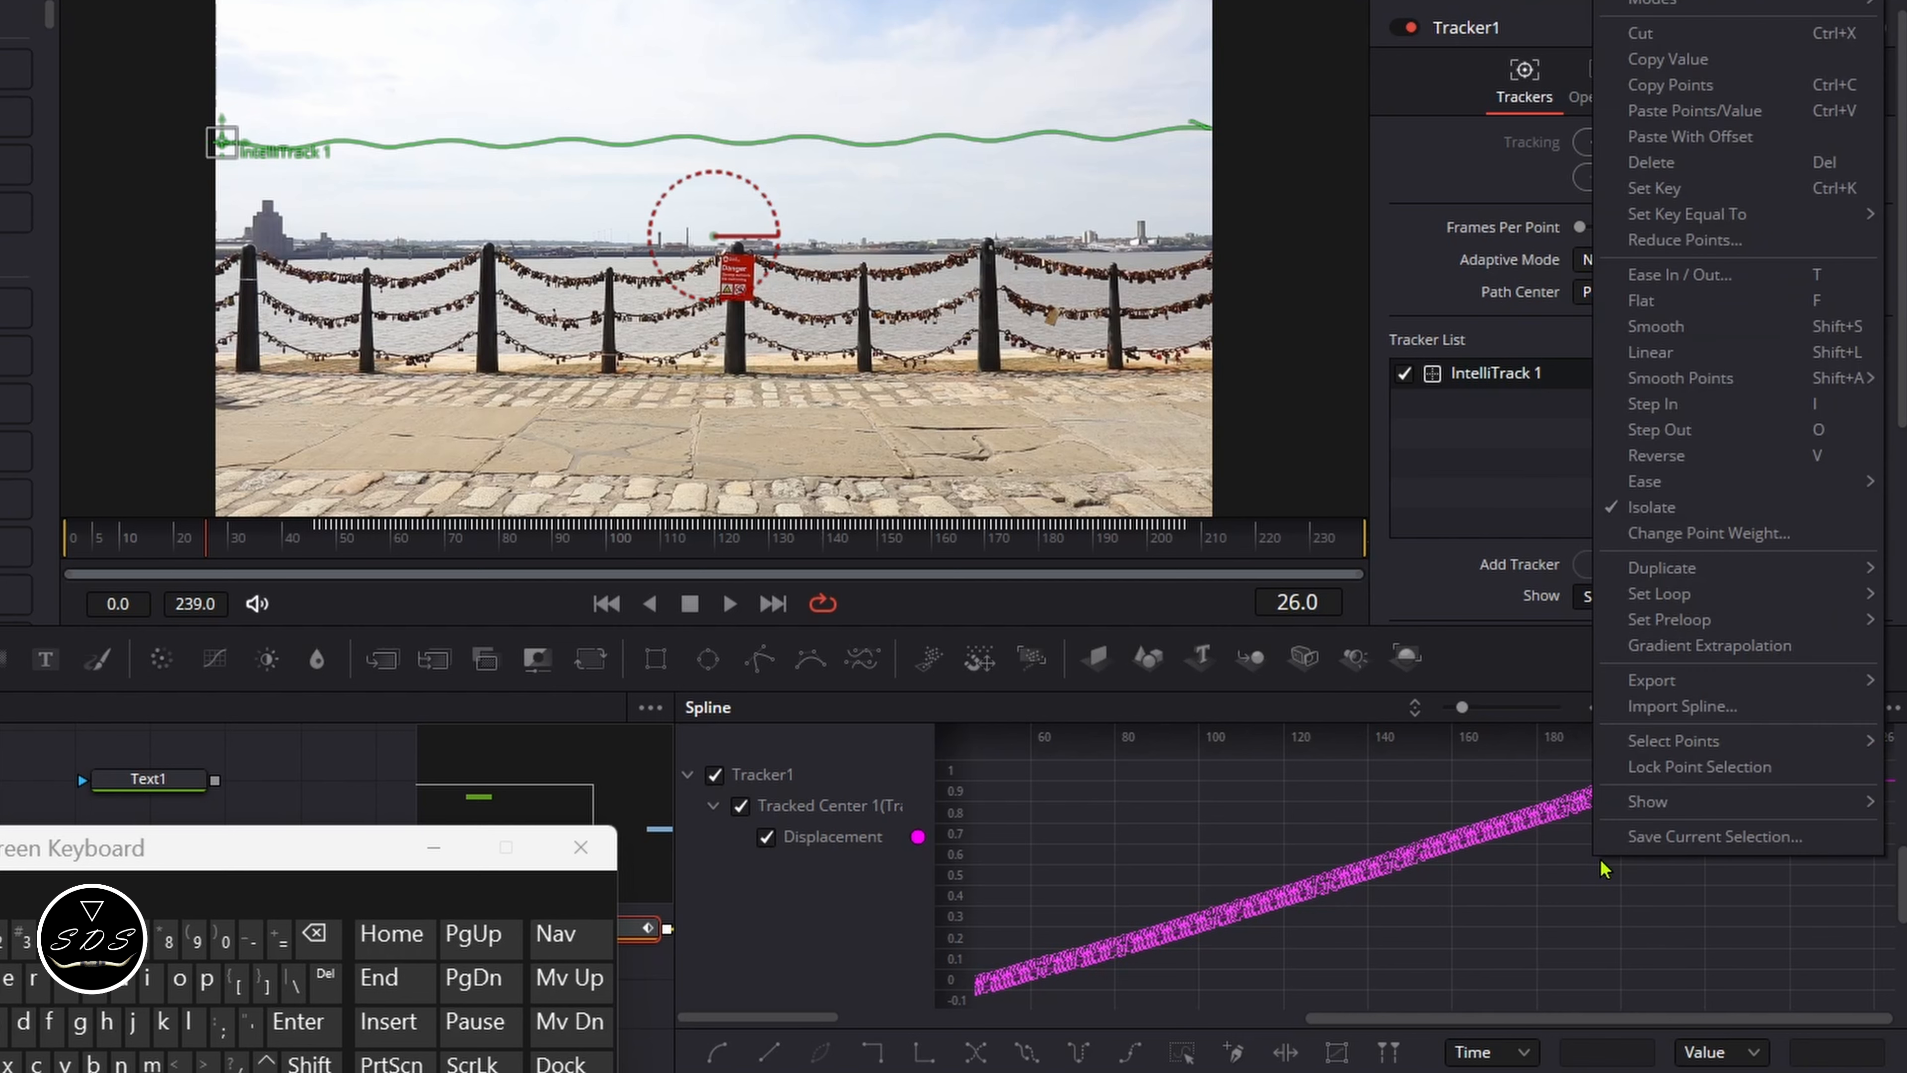
{"action": "left_click", "coordinate": [1659, 168]}
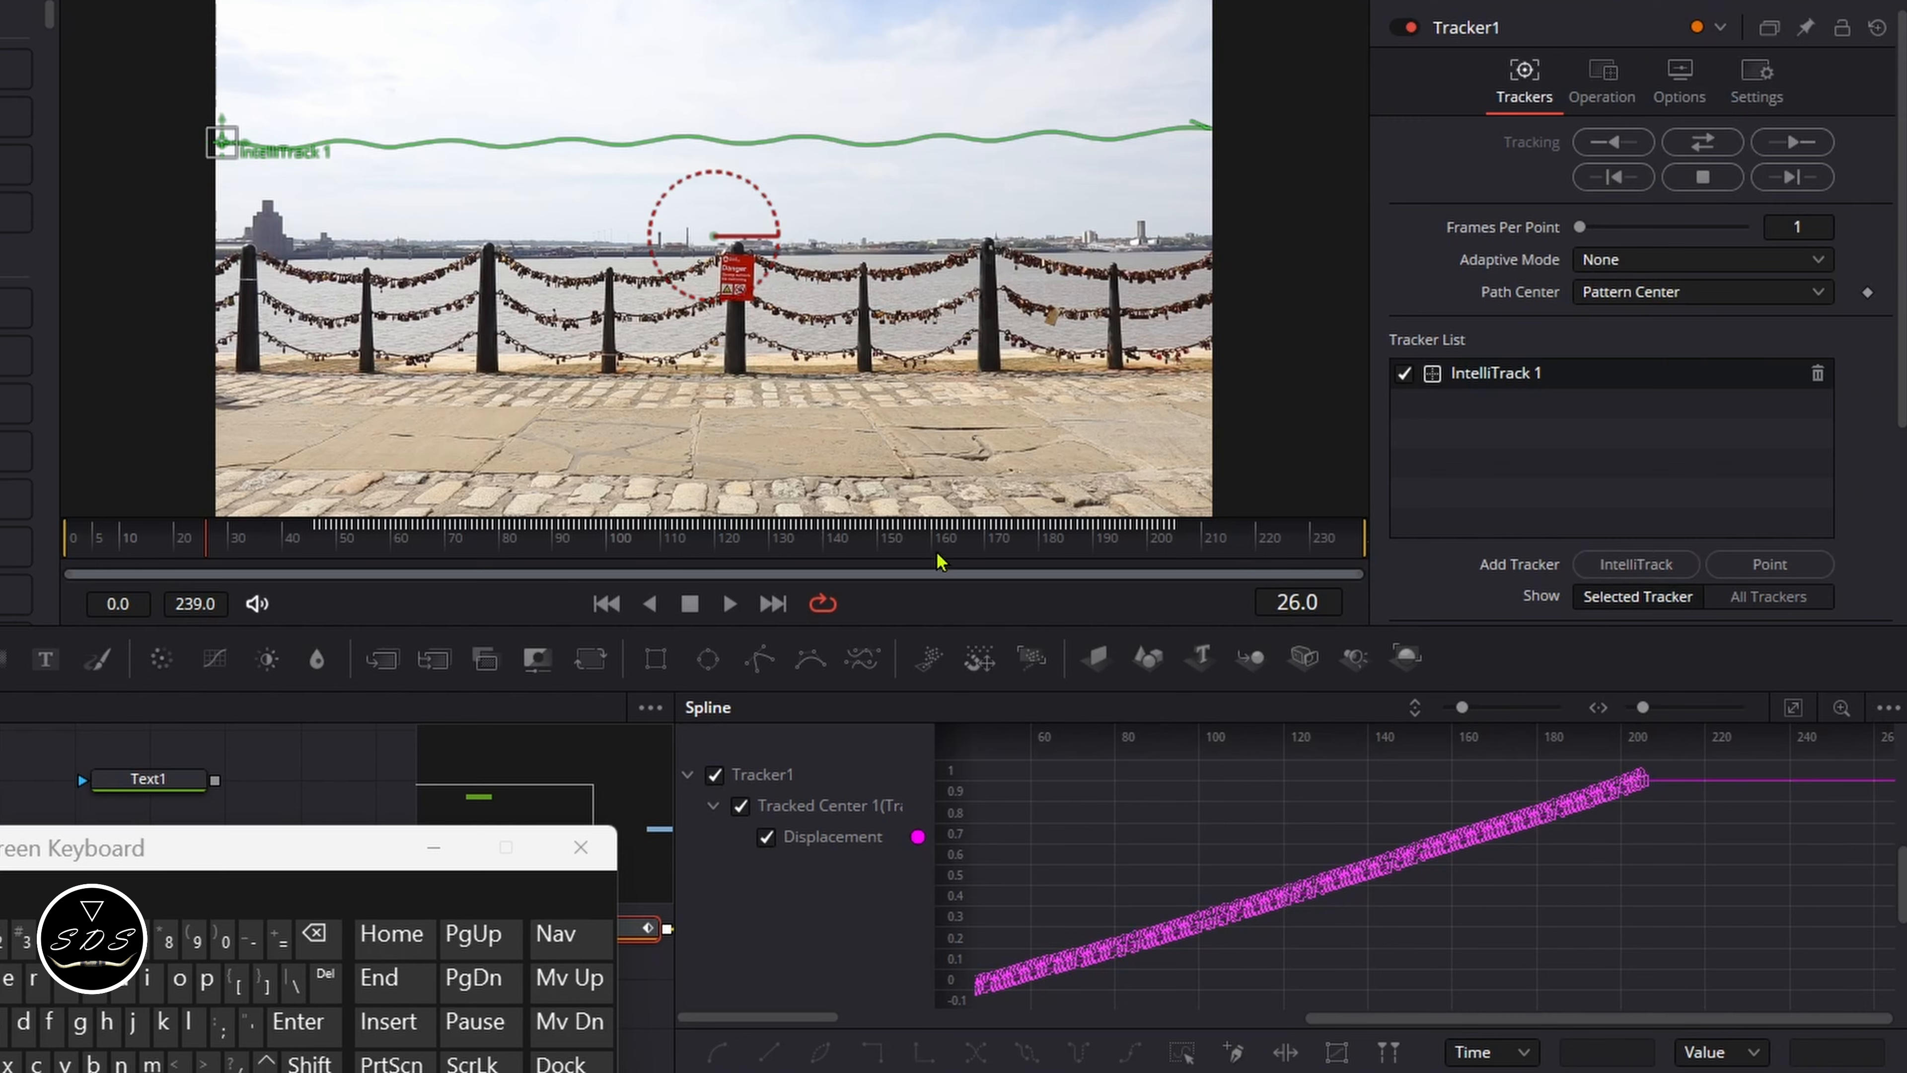
{"action": "left_click_drag", "start_coordinate": [940, 550], "coordinate": [1146, 542]}
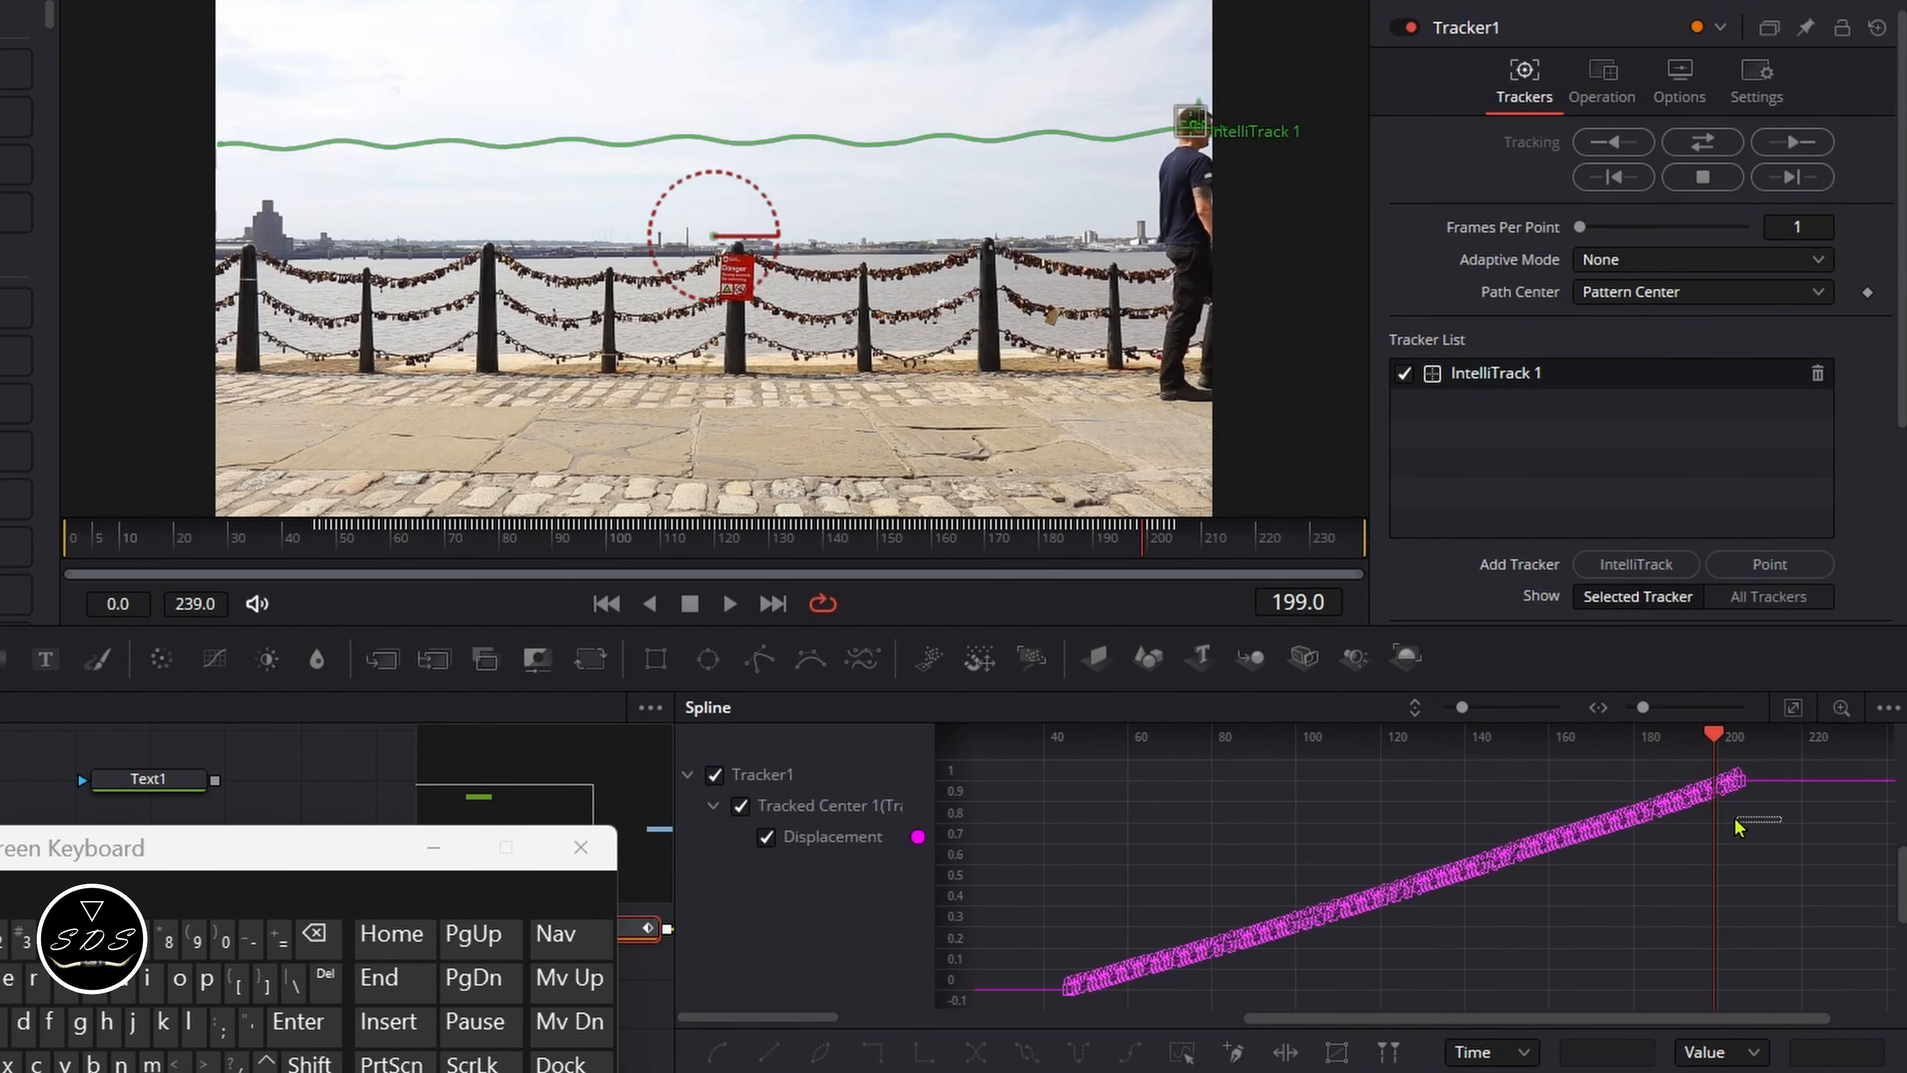
{"action": "right_click", "coordinate": [1719, 781]}
{"action": "left_click", "coordinate": [1669, 151]}
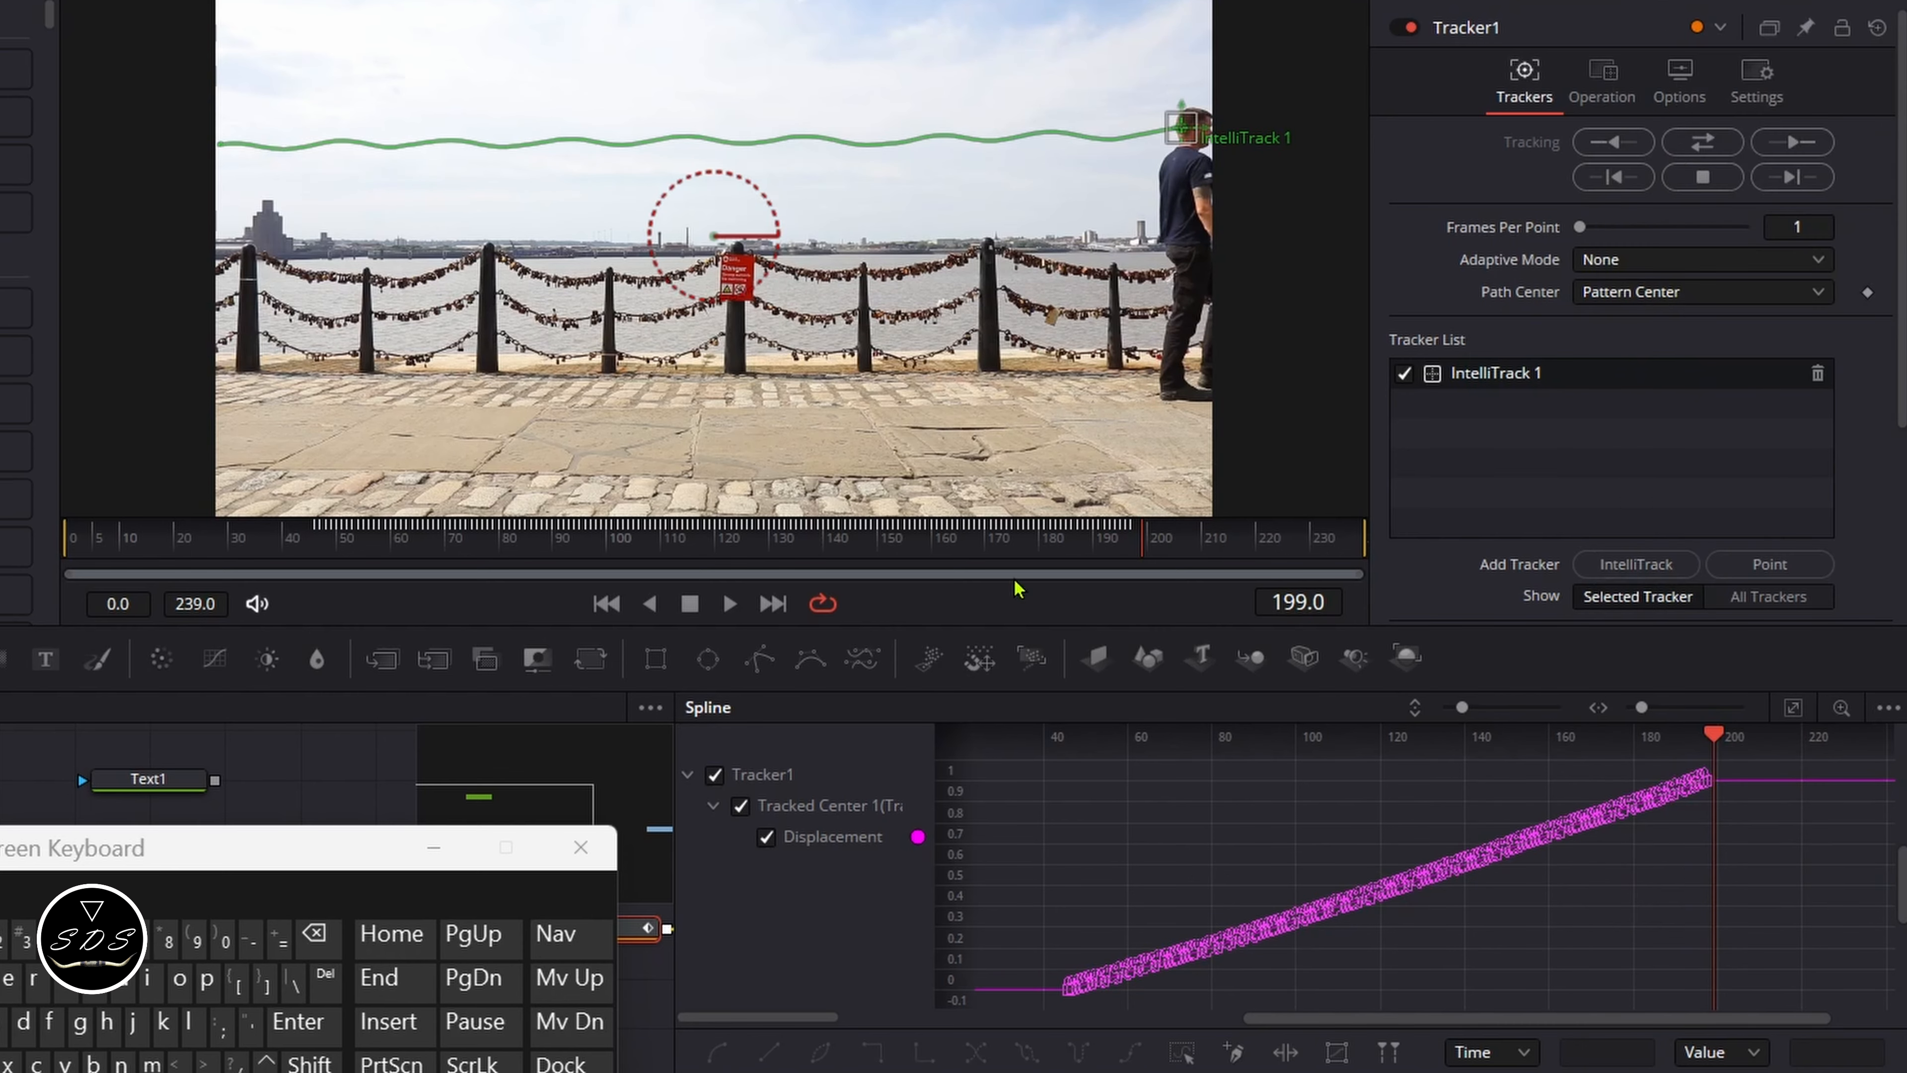
Turn off Tracker1's curve display and close the Spline editor, keeping the on-screen keyboard clear of the node graph
{"action": "left_click", "coordinate": [715, 774]}
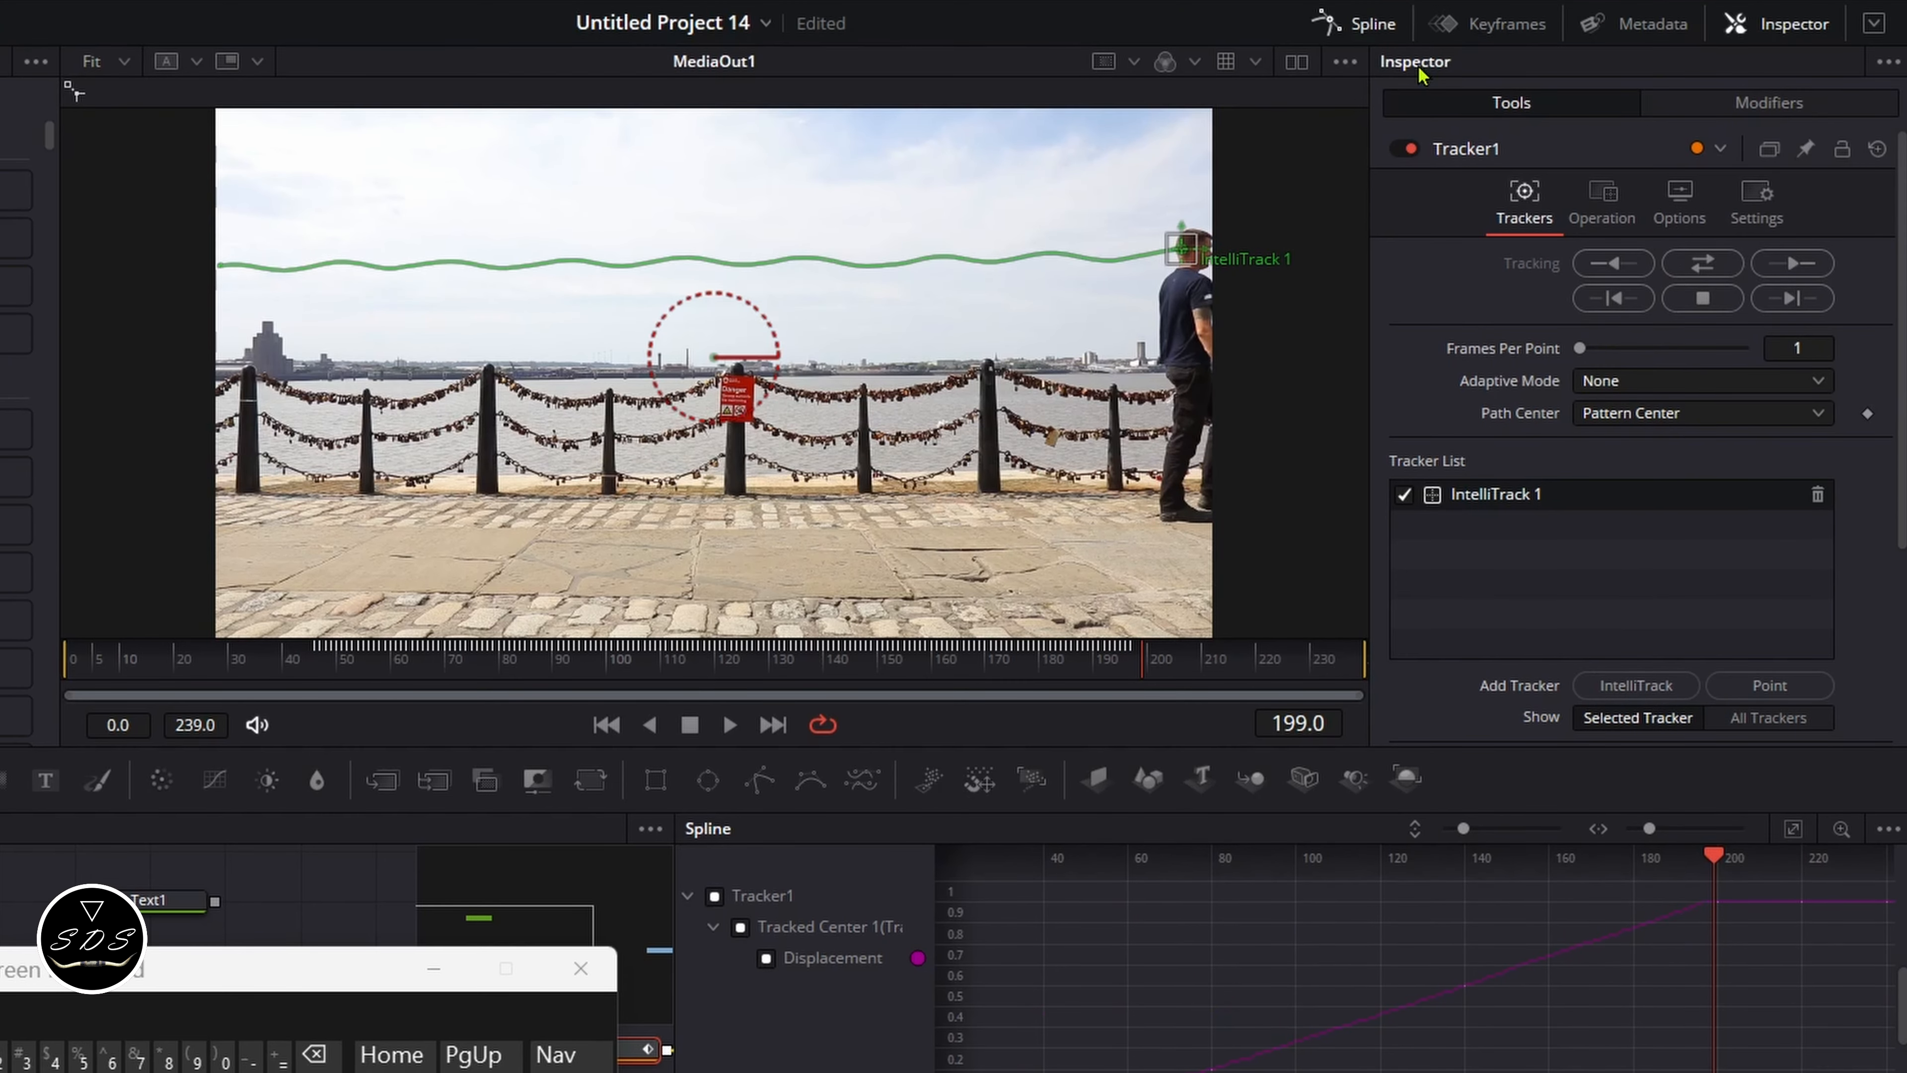
{"action": "left_click", "coordinate": [1363, 27]}
{"action": "left_click_drag", "start_coordinate": [575, 781], "coordinate": [1277, 708]}
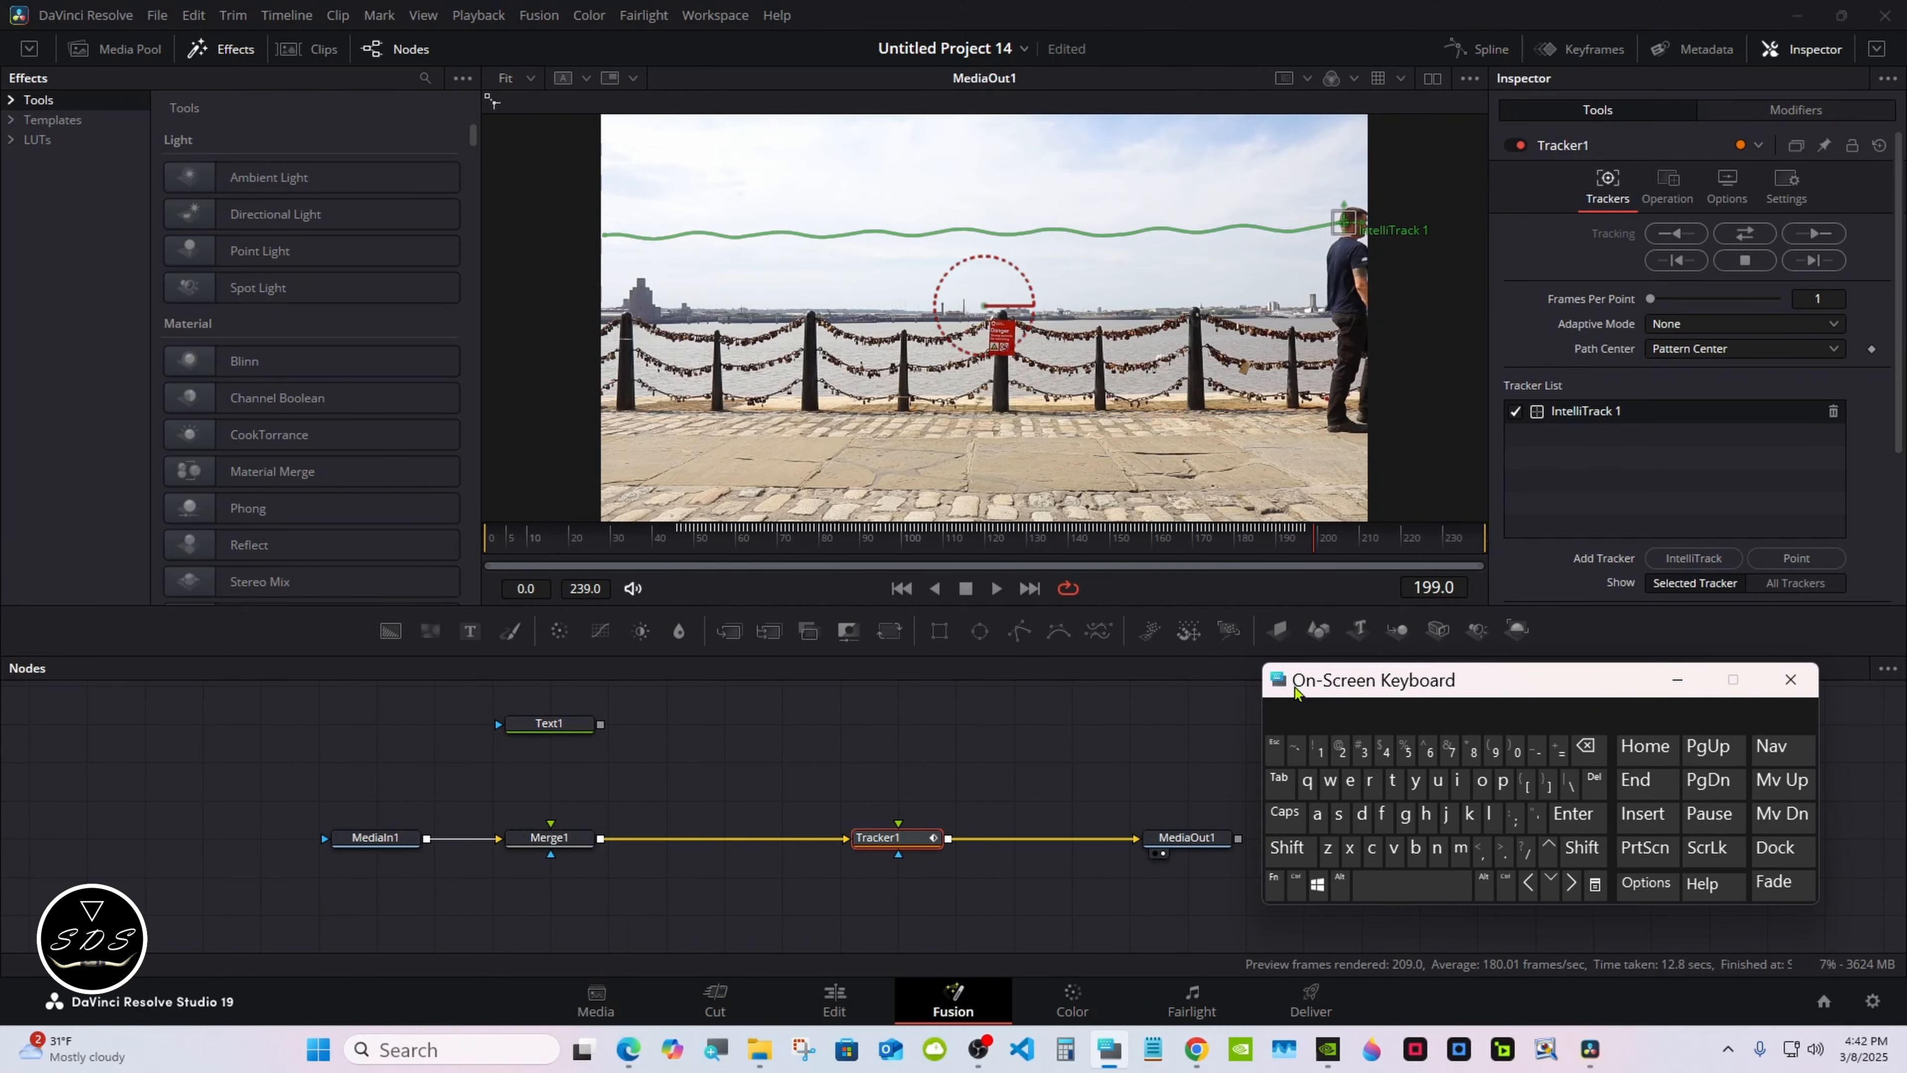
Add a Magic Mask node fed by MediaIn1's output and show it in the viewer
{"action": "left_click", "coordinate": [689, 722]}
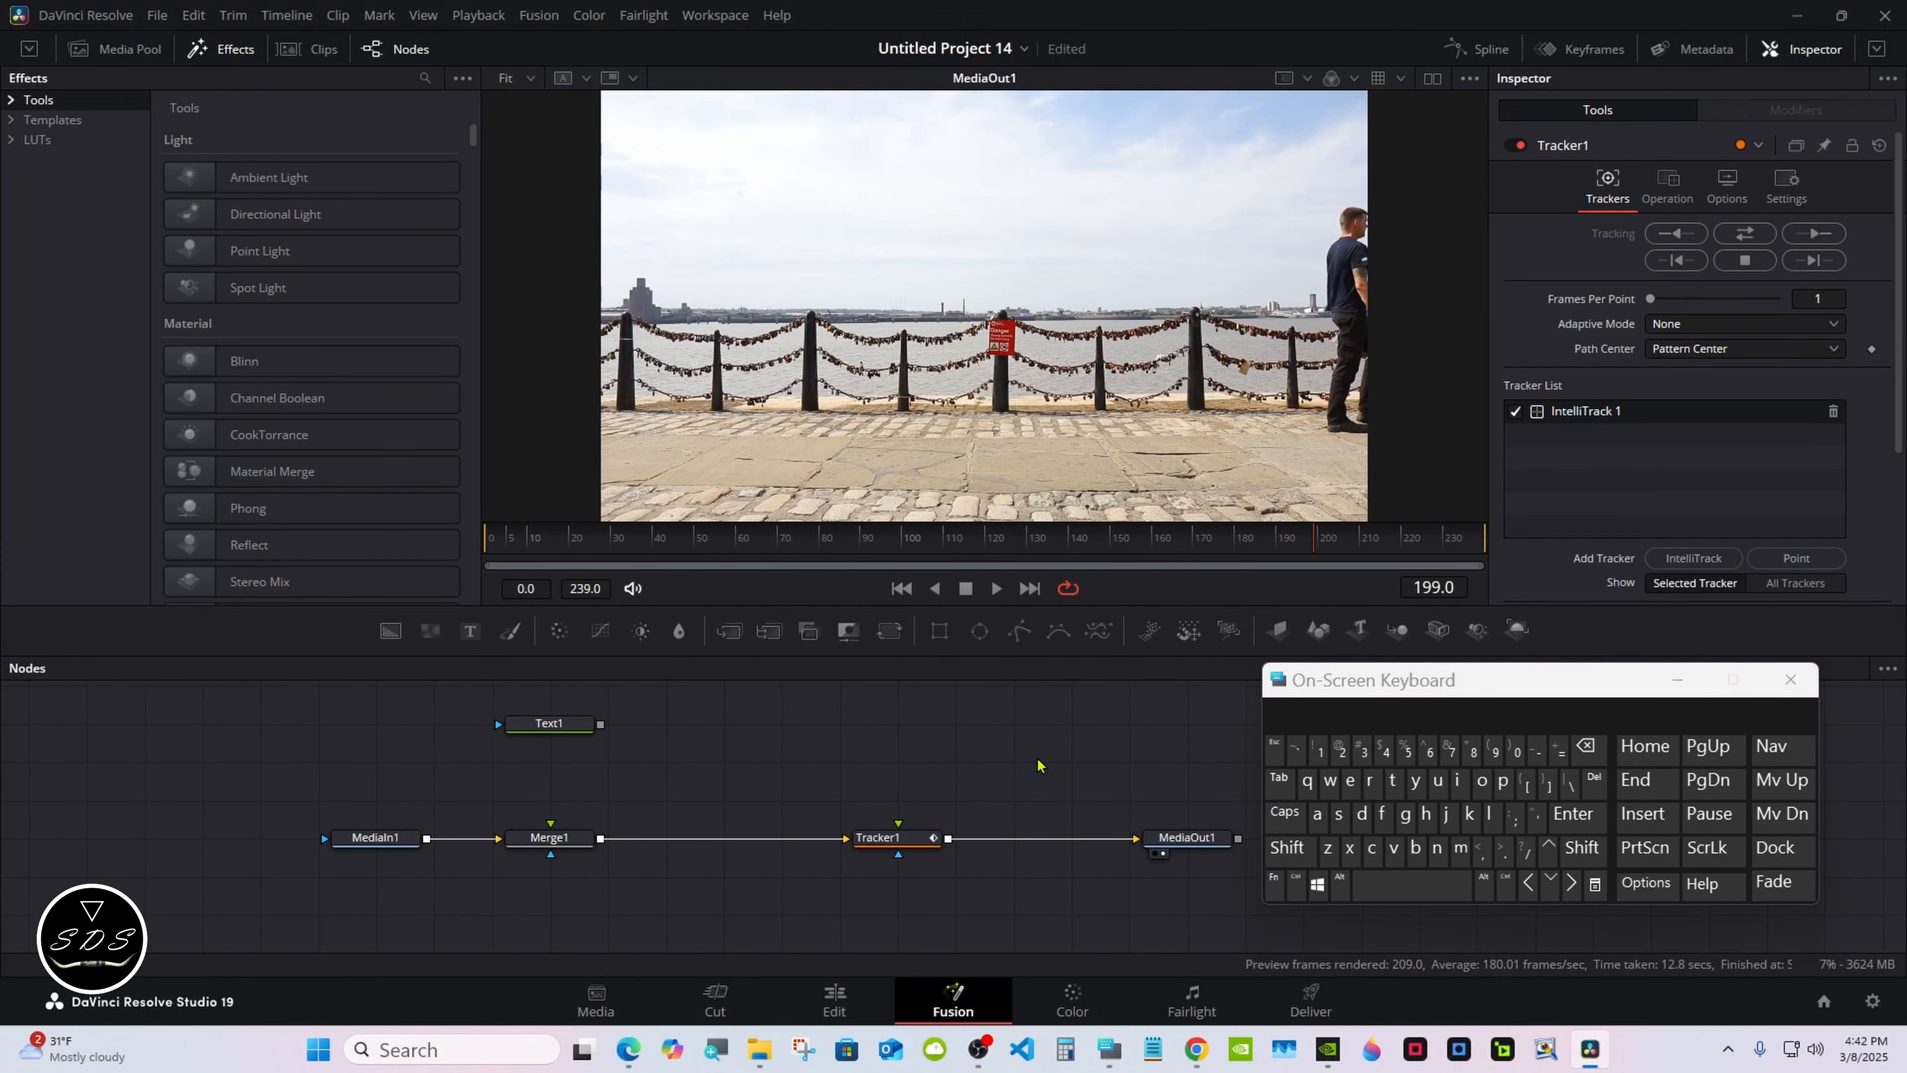
{"action": "left_click", "coordinate": [1287, 847]}
{"action": "left_click", "coordinate": [1376, 883]}
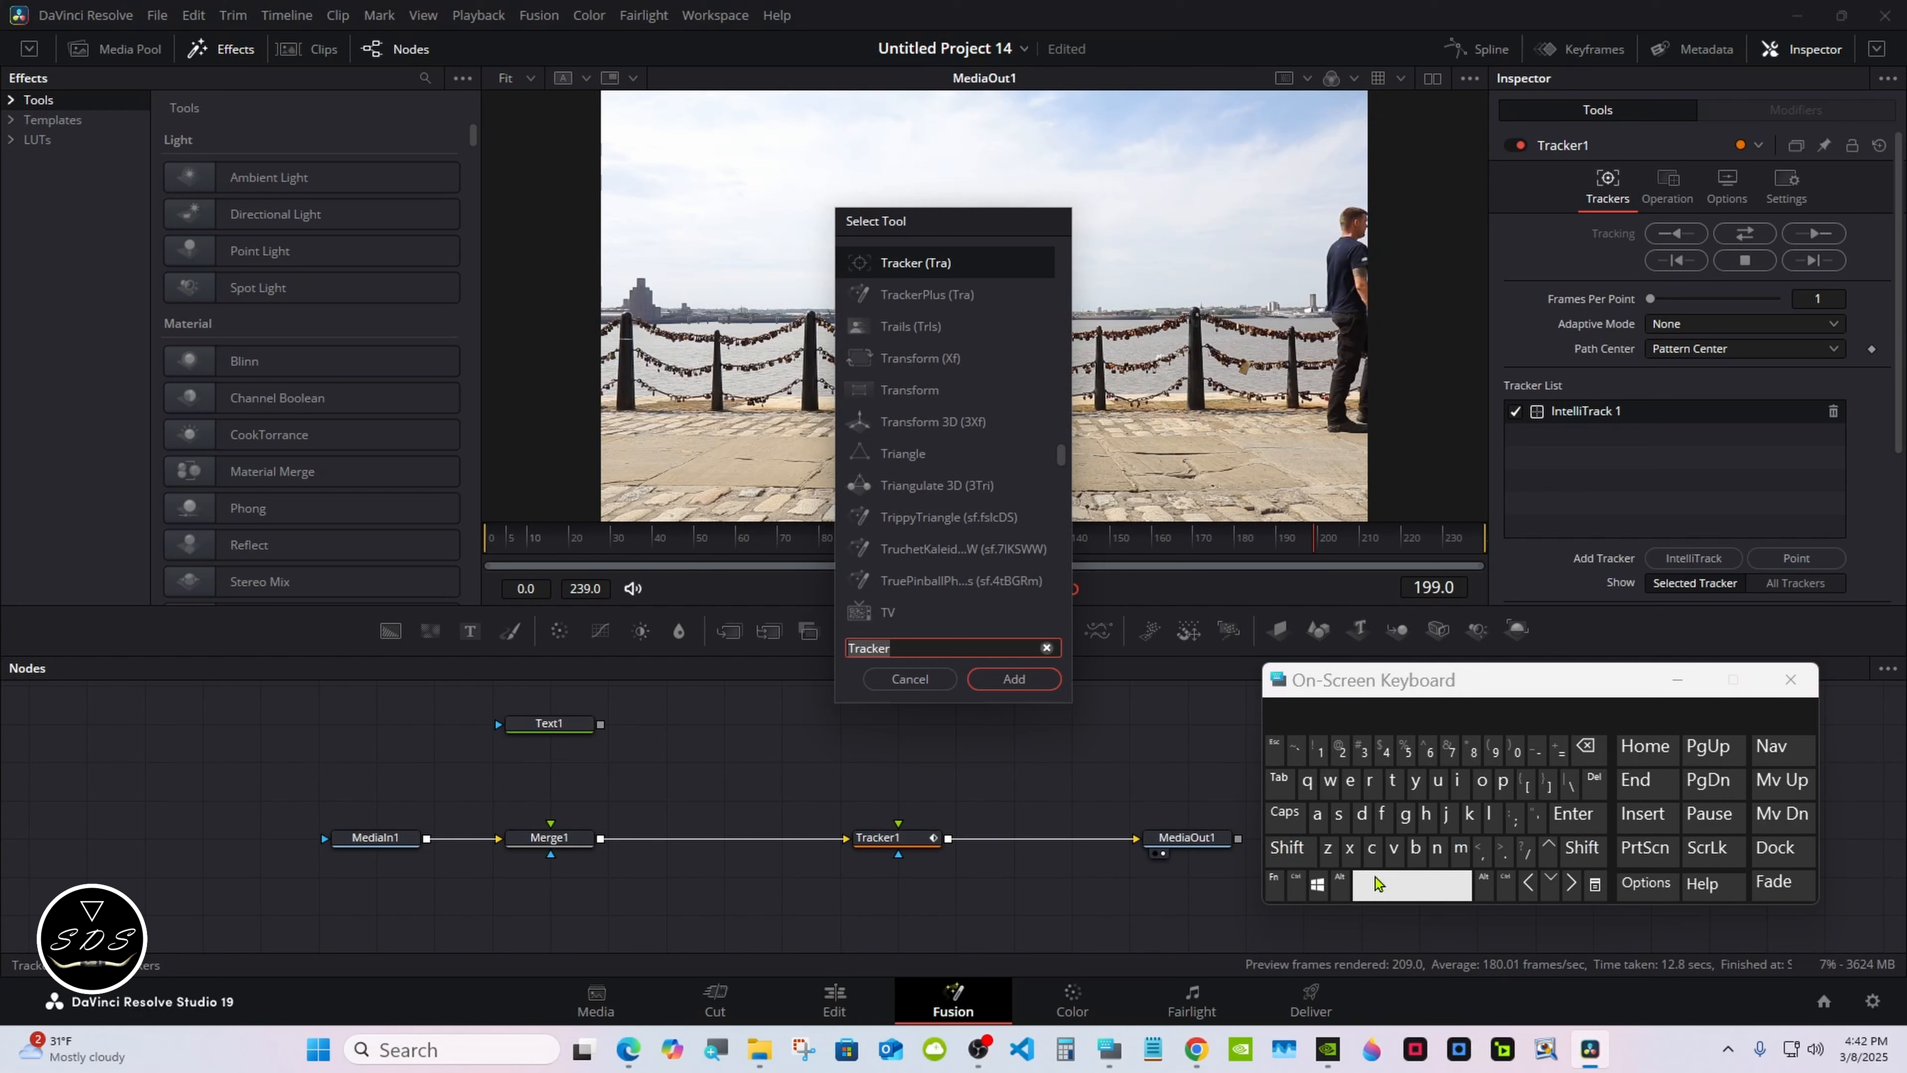
{"action": "left_click", "coordinate": [1460, 847]}
{"action": "left_click", "coordinate": [1317, 814]}
{"action": "left_click", "coordinate": [1405, 814]}
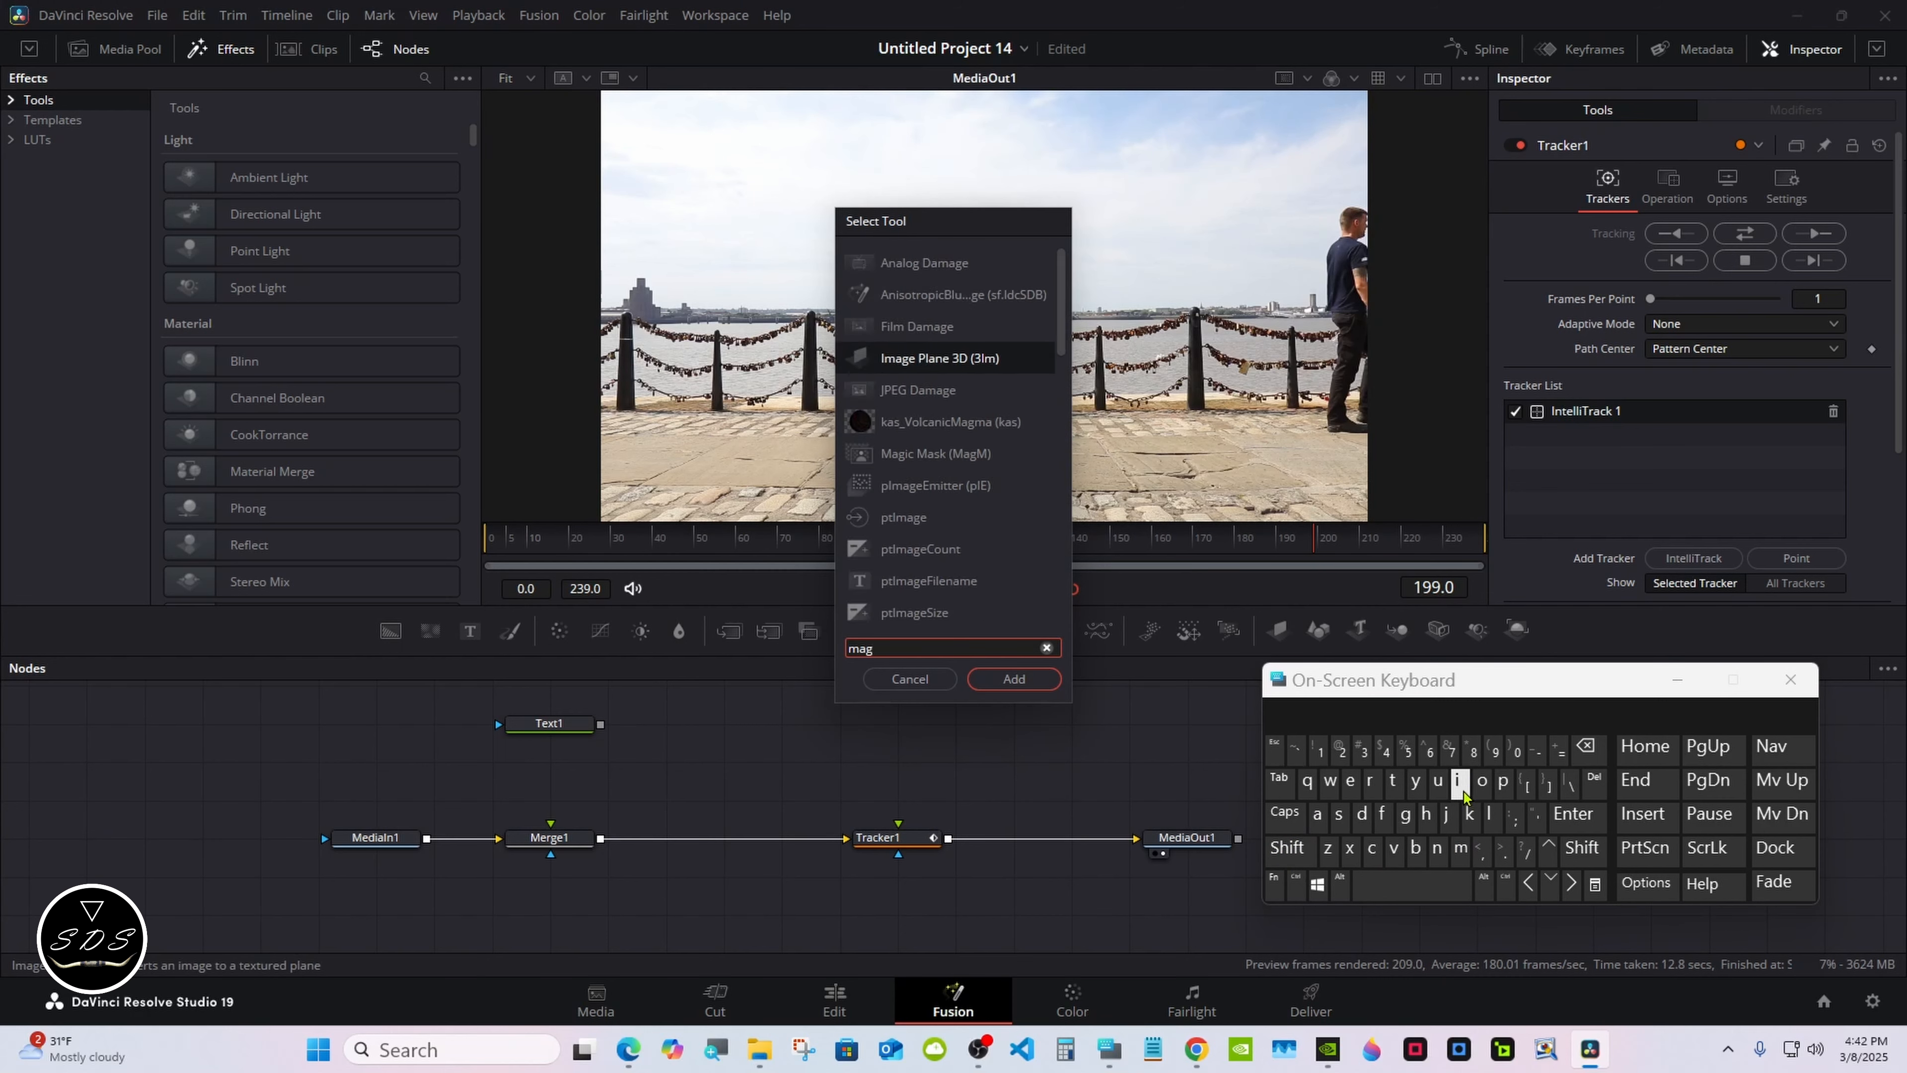
{"action": "left_click", "coordinate": [1461, 790]}
{"action": "left_click", "coordinate": [922, 272]}
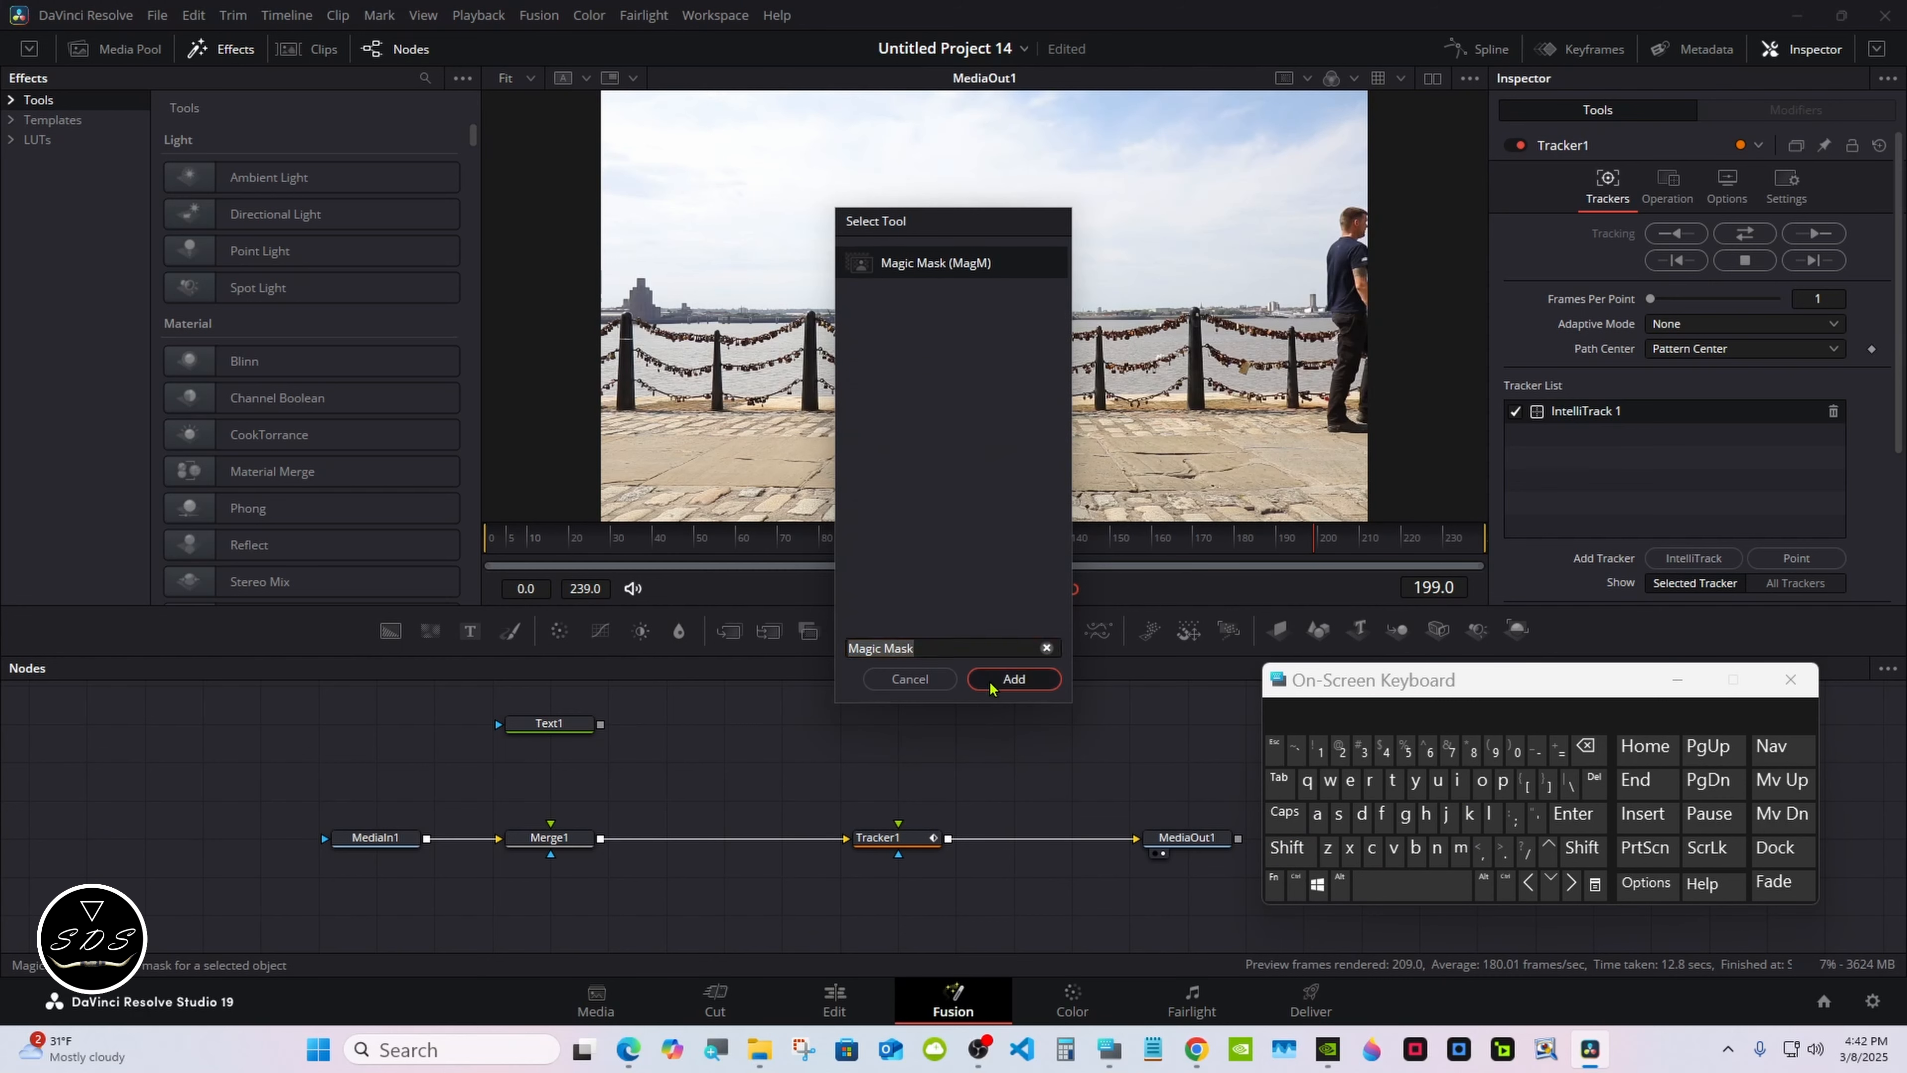
{"action": "left_click", "coordinate": [1006, 679]}
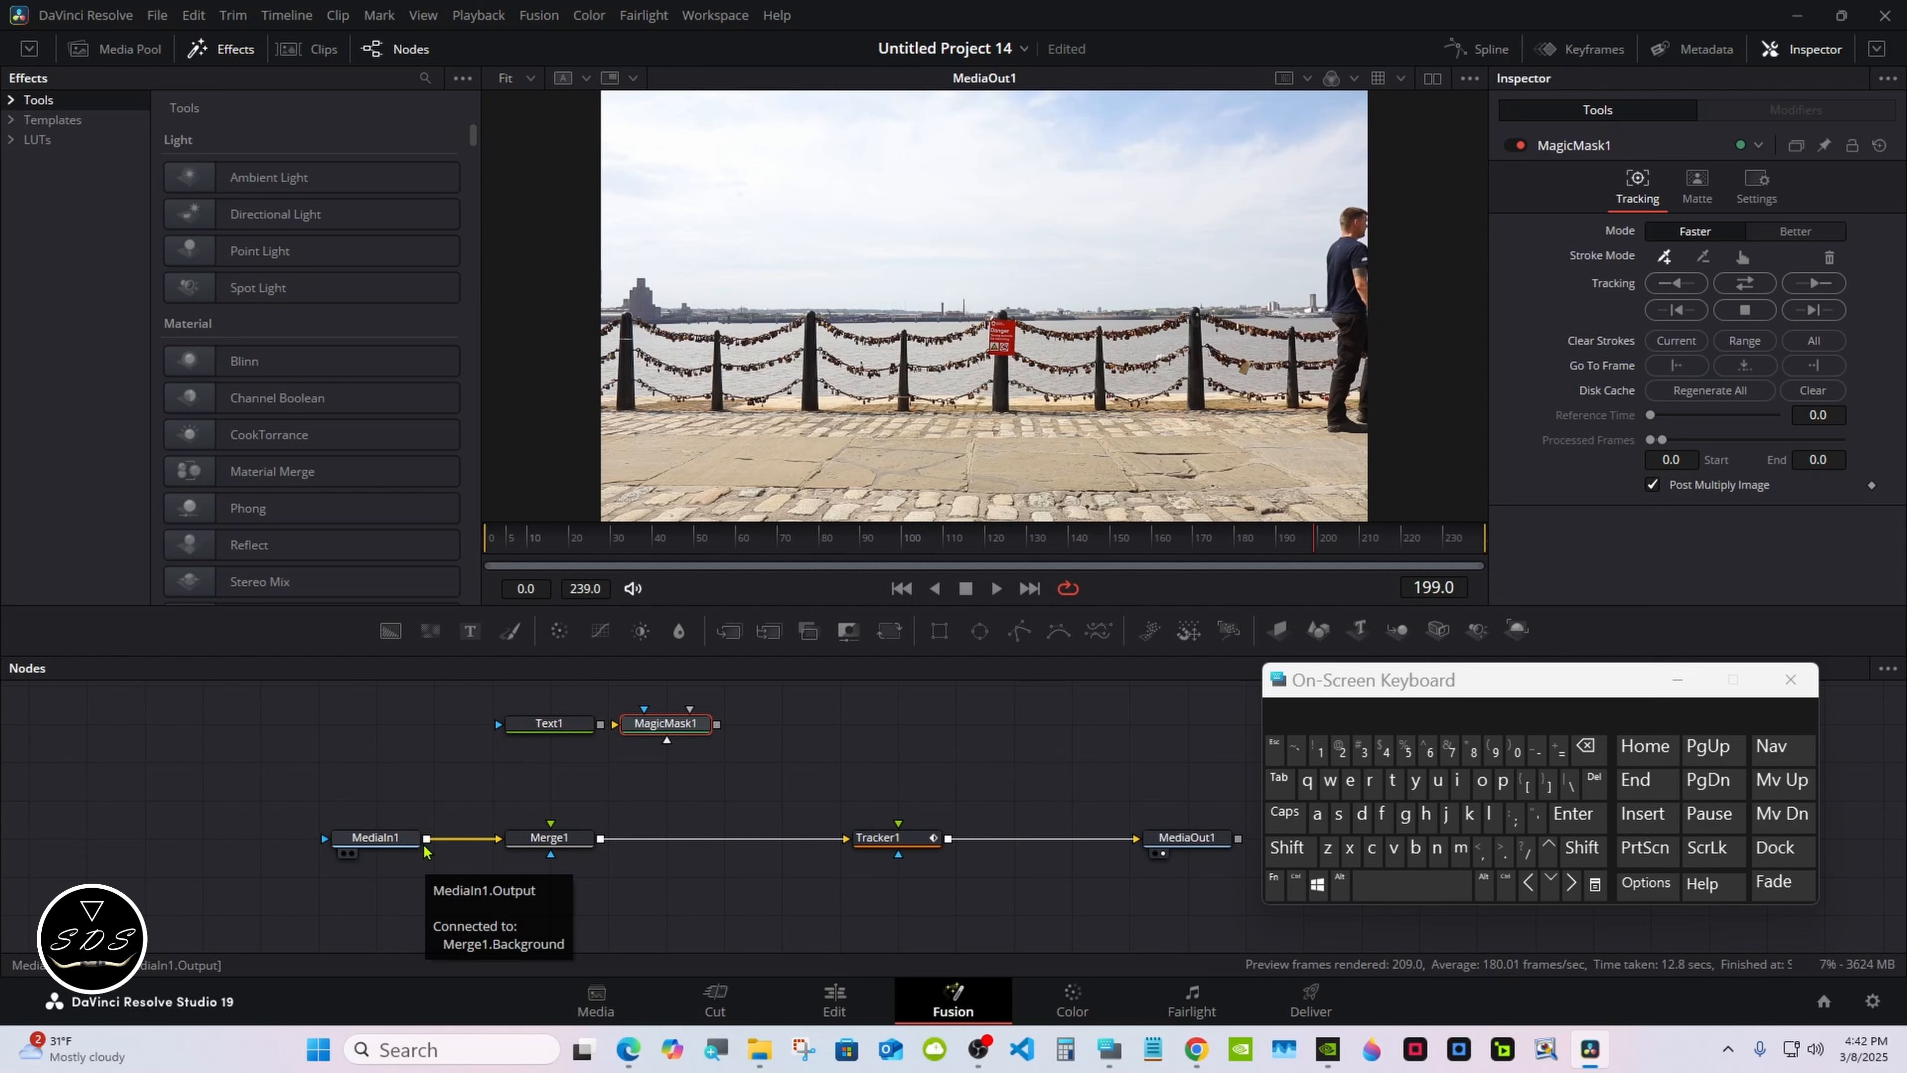
{"action": "left_click_drag", "start_coordinate": [425, 850], "coordinate": [693, 727]}
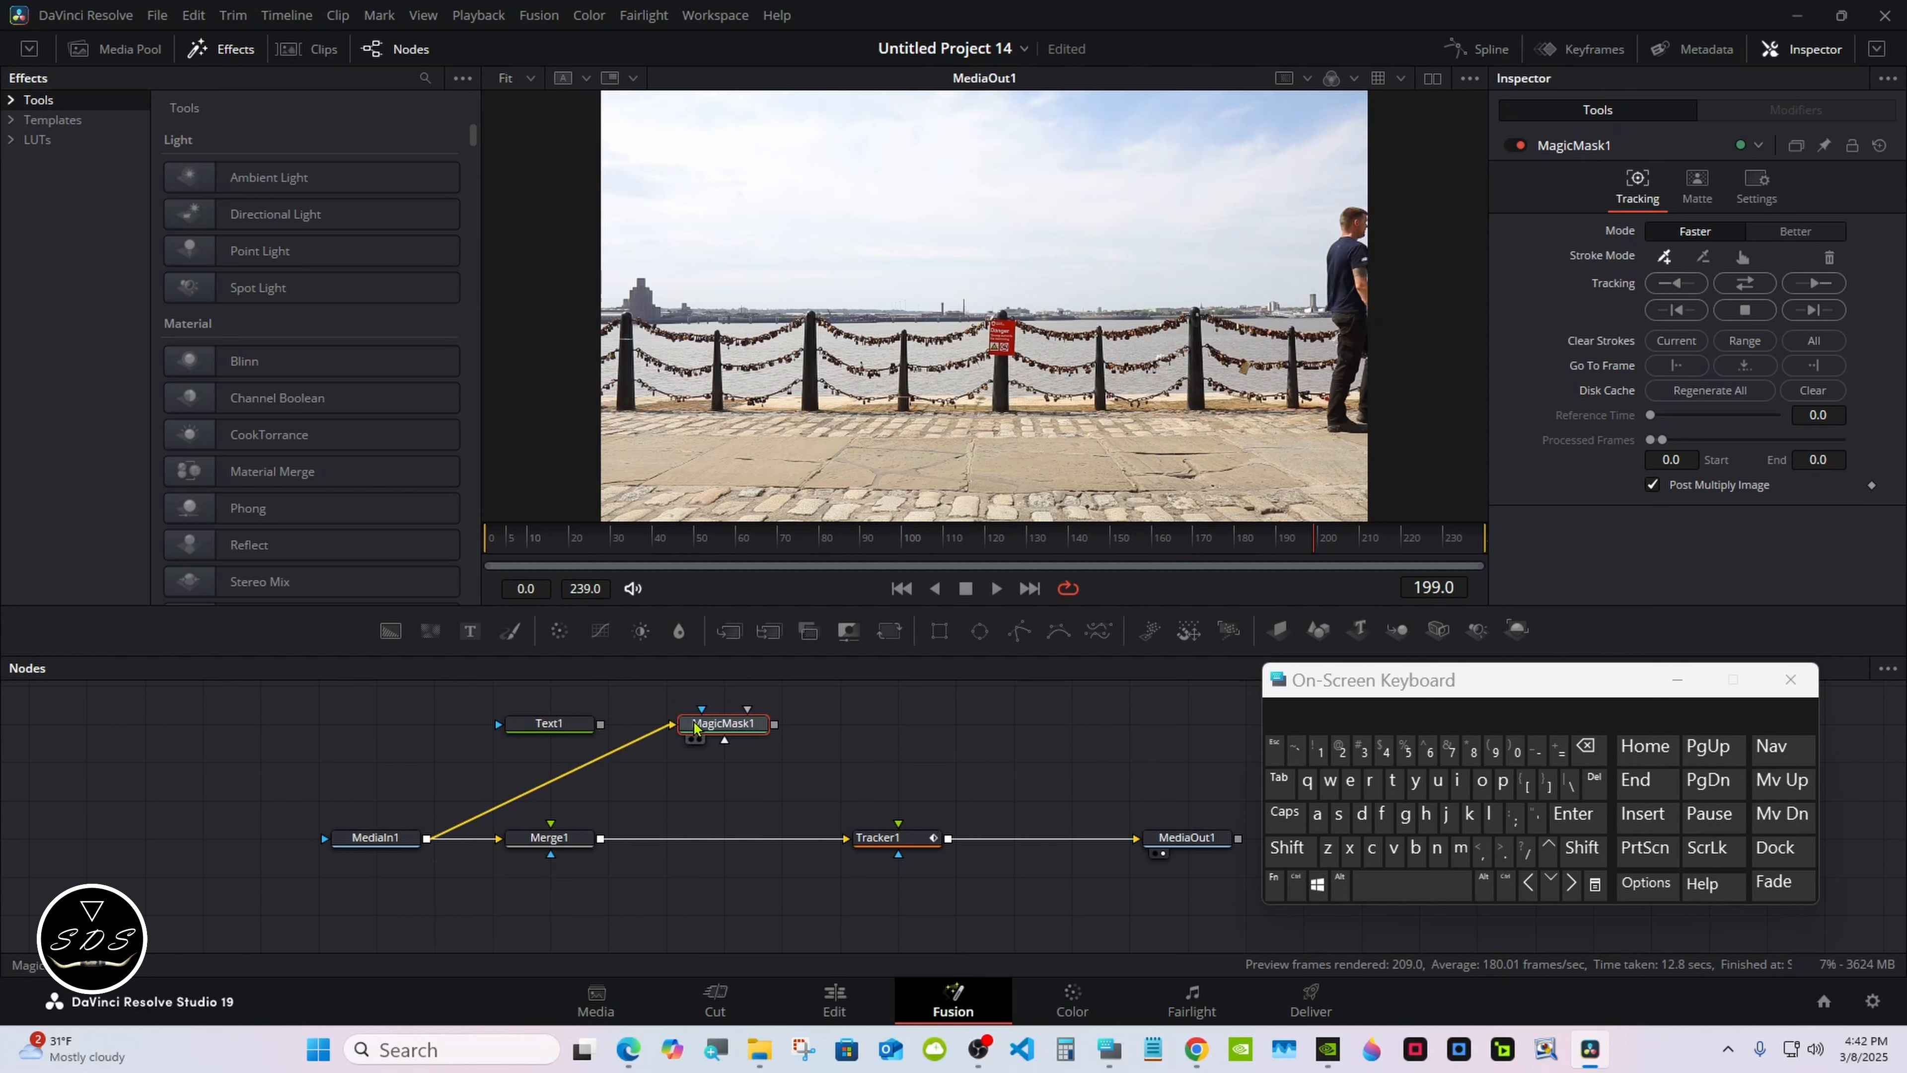
{"action": "left_click", "coordinate": [699, 742]}
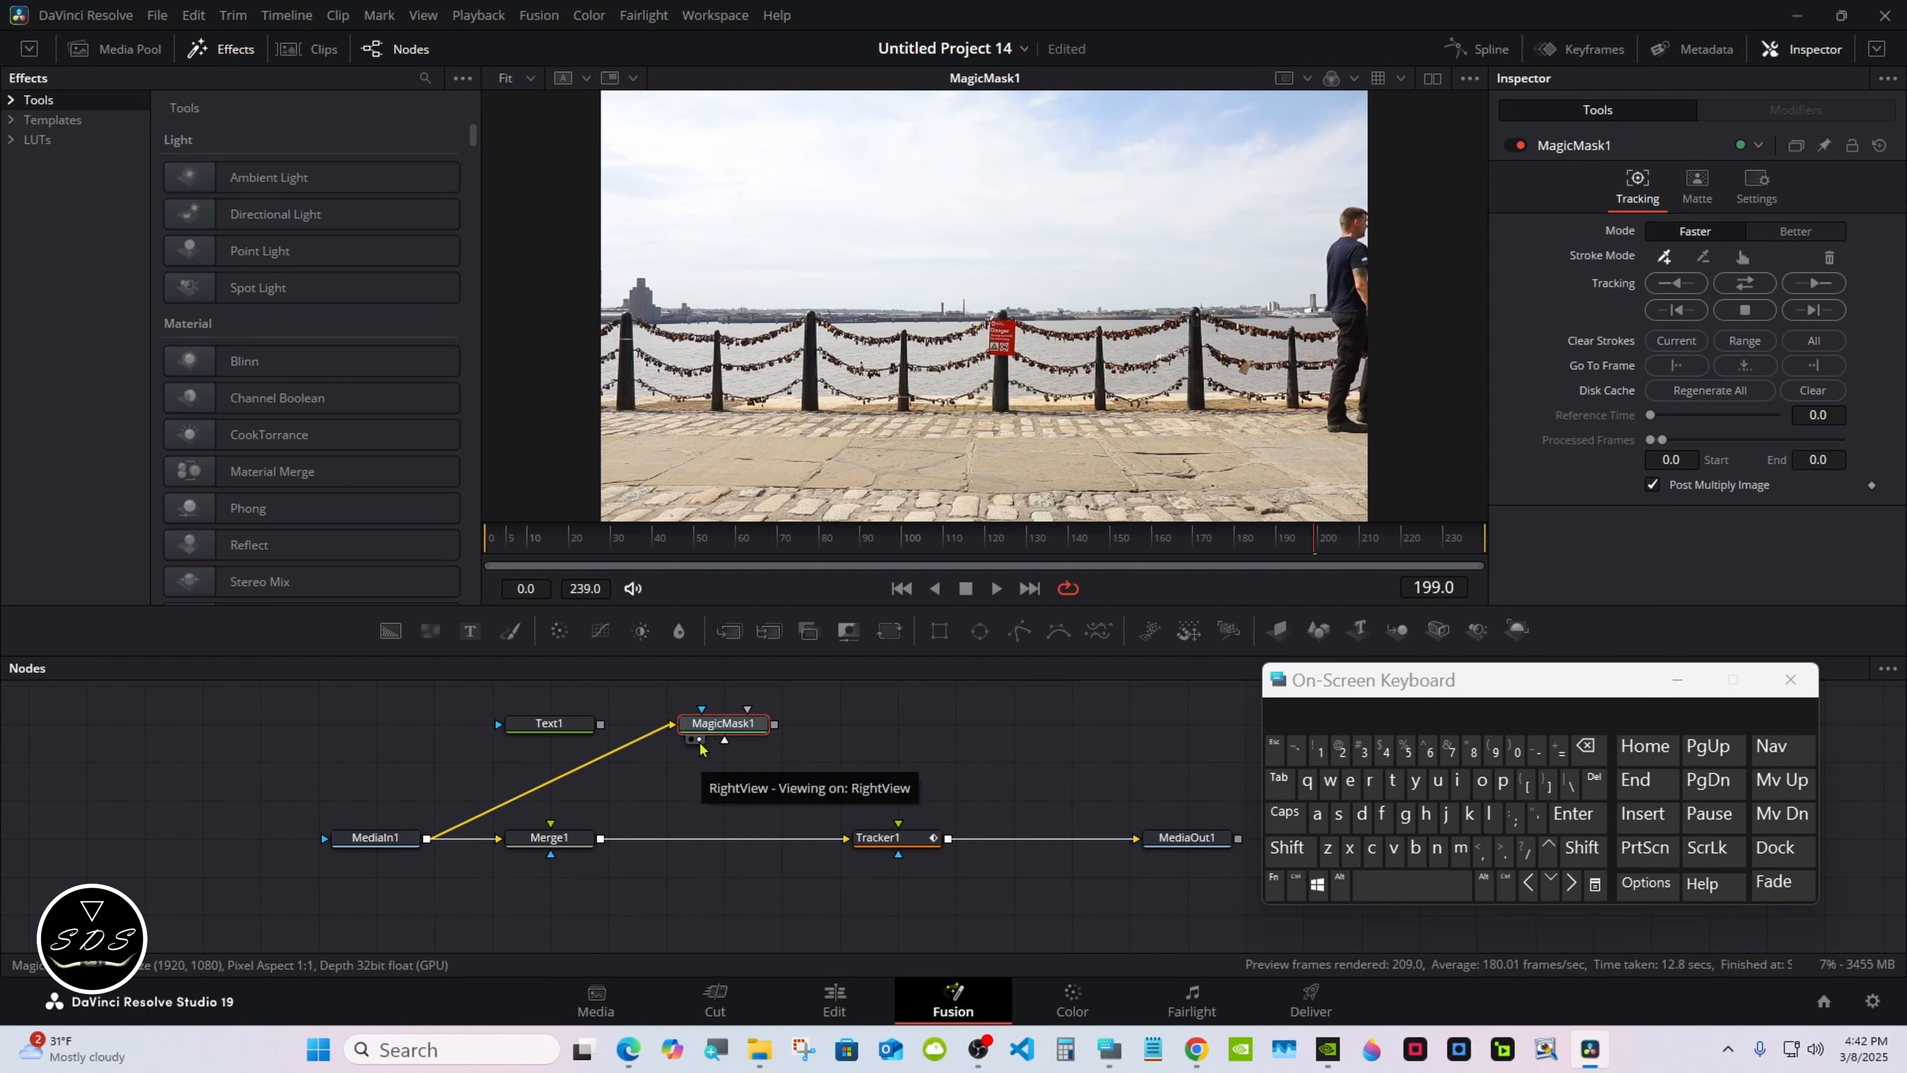
At frame 89, paint Magic Mask strokes over the man in Better mode and track the mask in both directions
{"action": "left_click", "coordinate": [900, 538]}
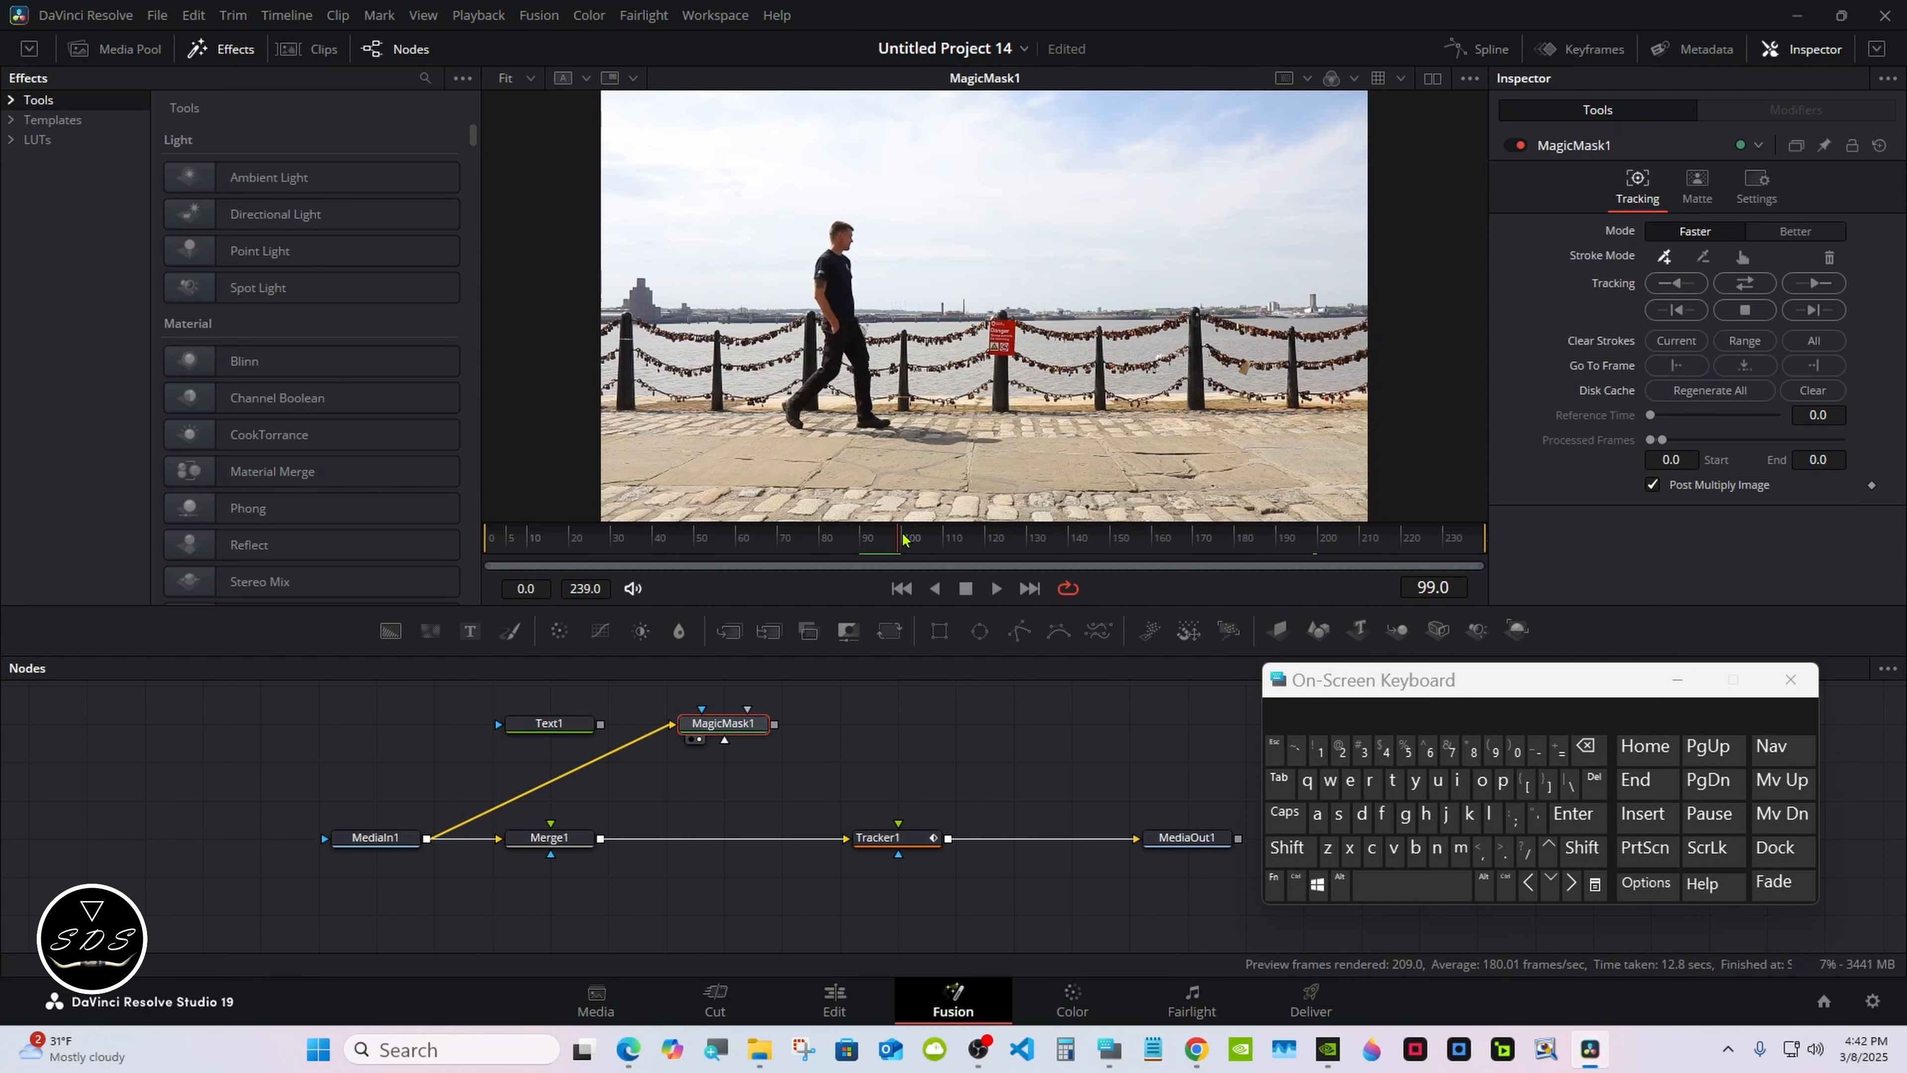
{"action": "left_click_drag", "start_coordinate": [909, 538], "coordinate": [856, 539]}
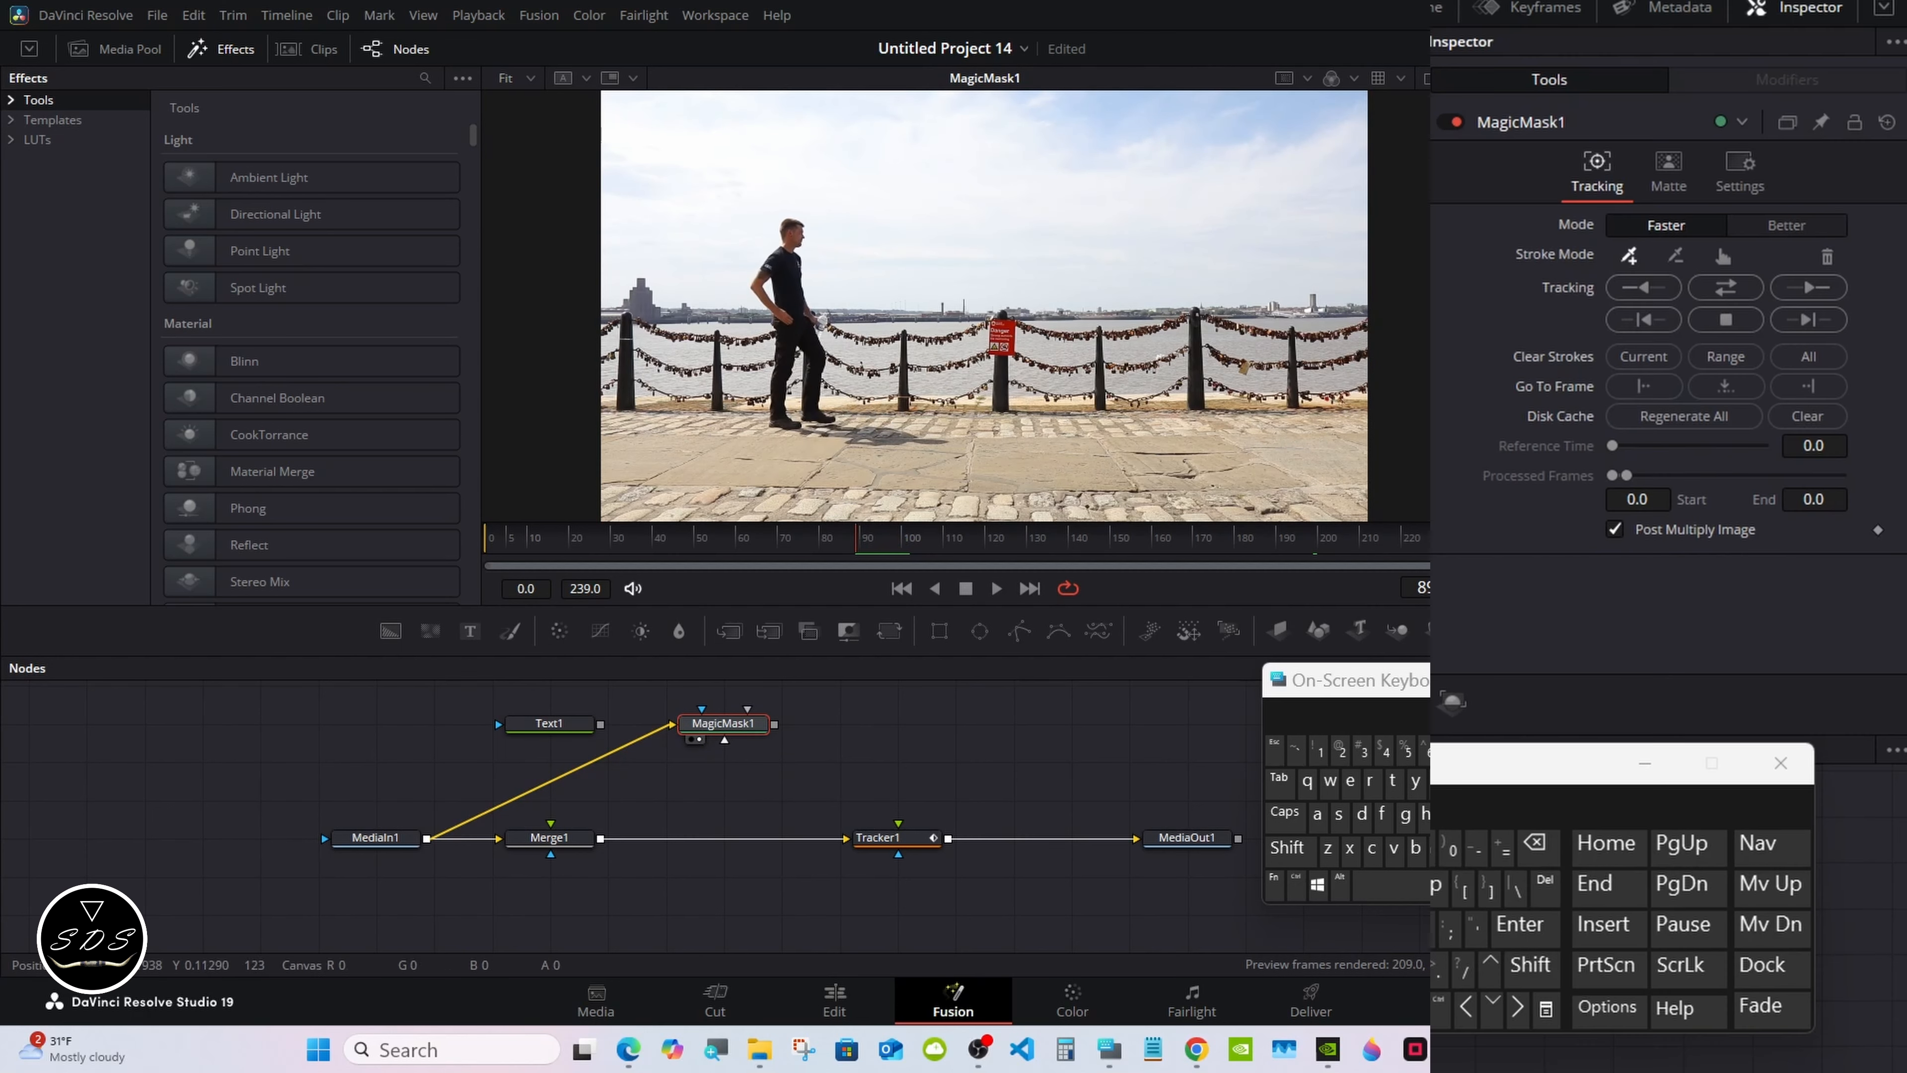
{"action": "left_click", "coordinate": [1787, 227]}
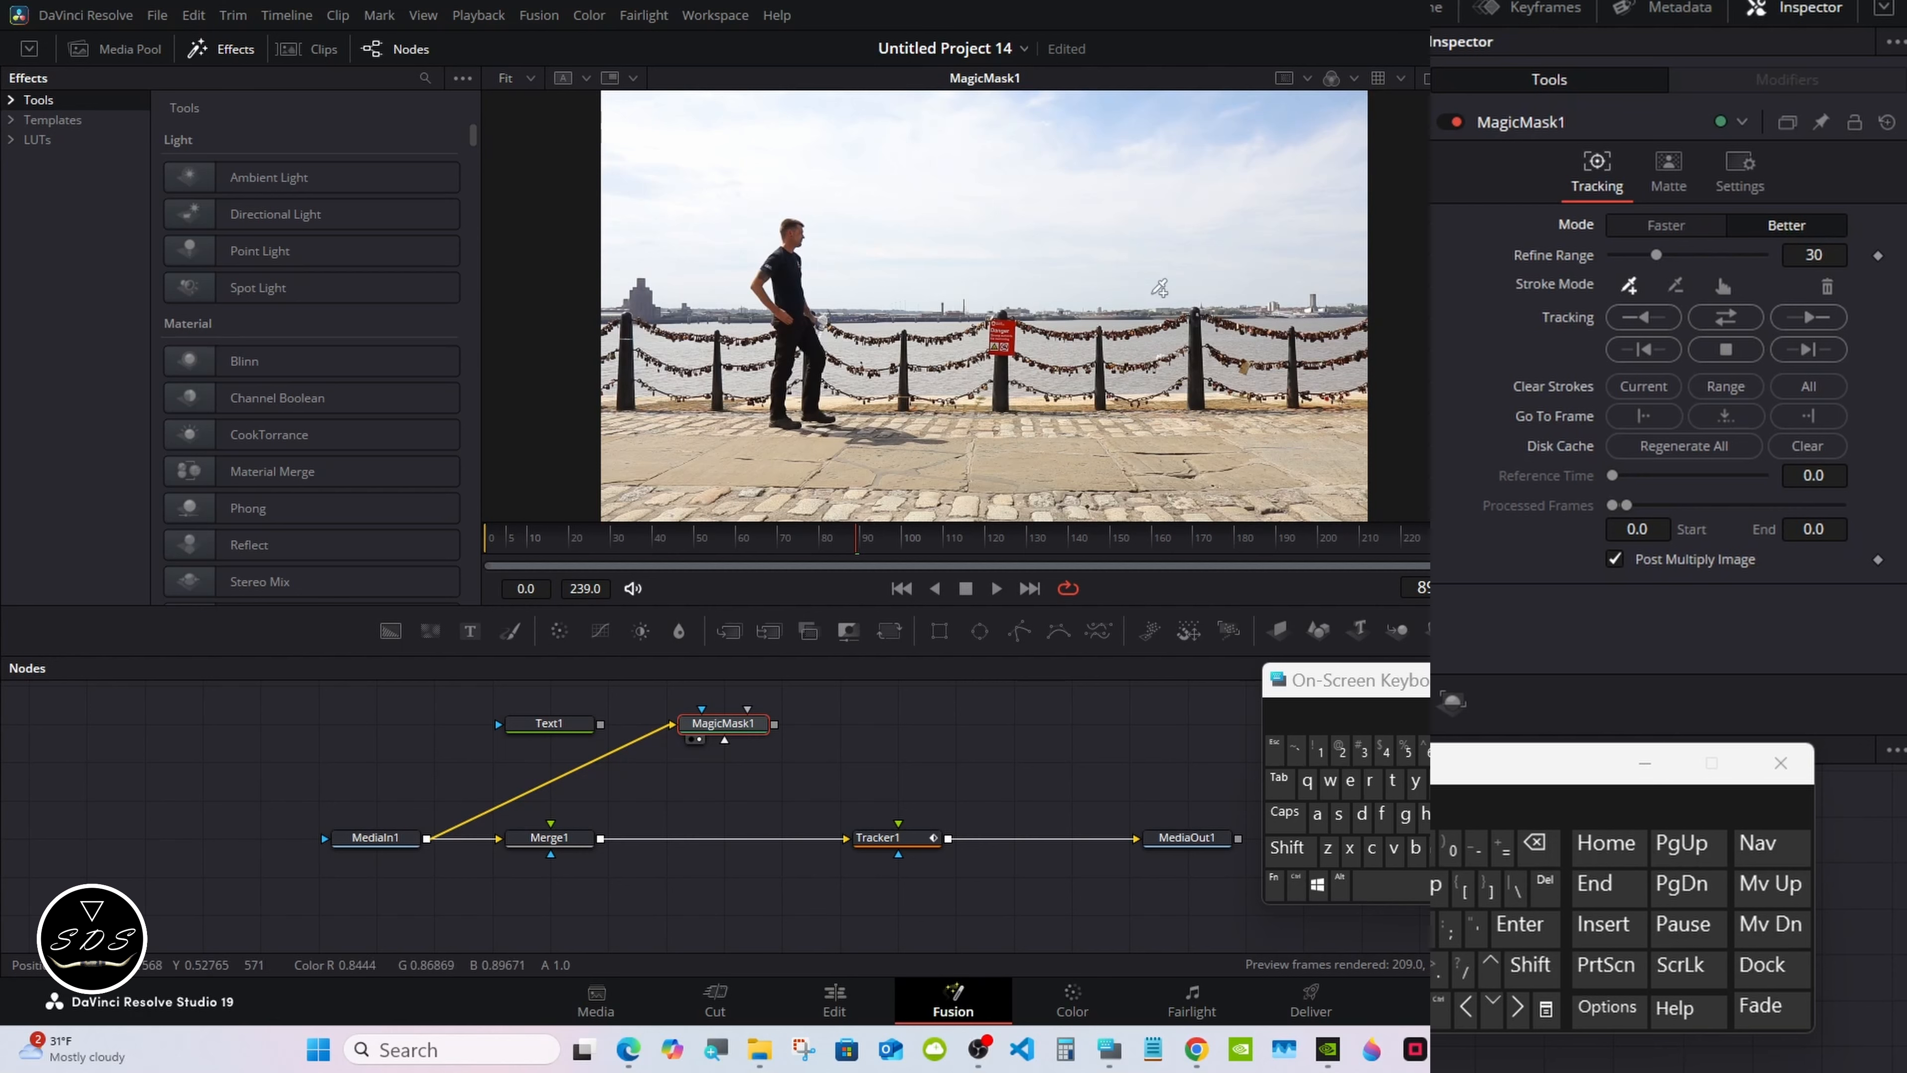
{"action": "mouse_move", "coordinate": [792, 229]}
{"action": "left_mouse_down"}
{"action": "mouse_move", "coordinate": [758, 283]}
{"action": "mouse_move", "coordinate": [789, 313]}
{"action": "mouse_move", "coordinate": [780, 396]}
{"action": "mouse_move", "coordinate": [796, 283]}
{"action": "left_mouse_up"}
{"action": "left_click_drag", "start_coordinate": [809, 331], "coordinate": [817, 353]}
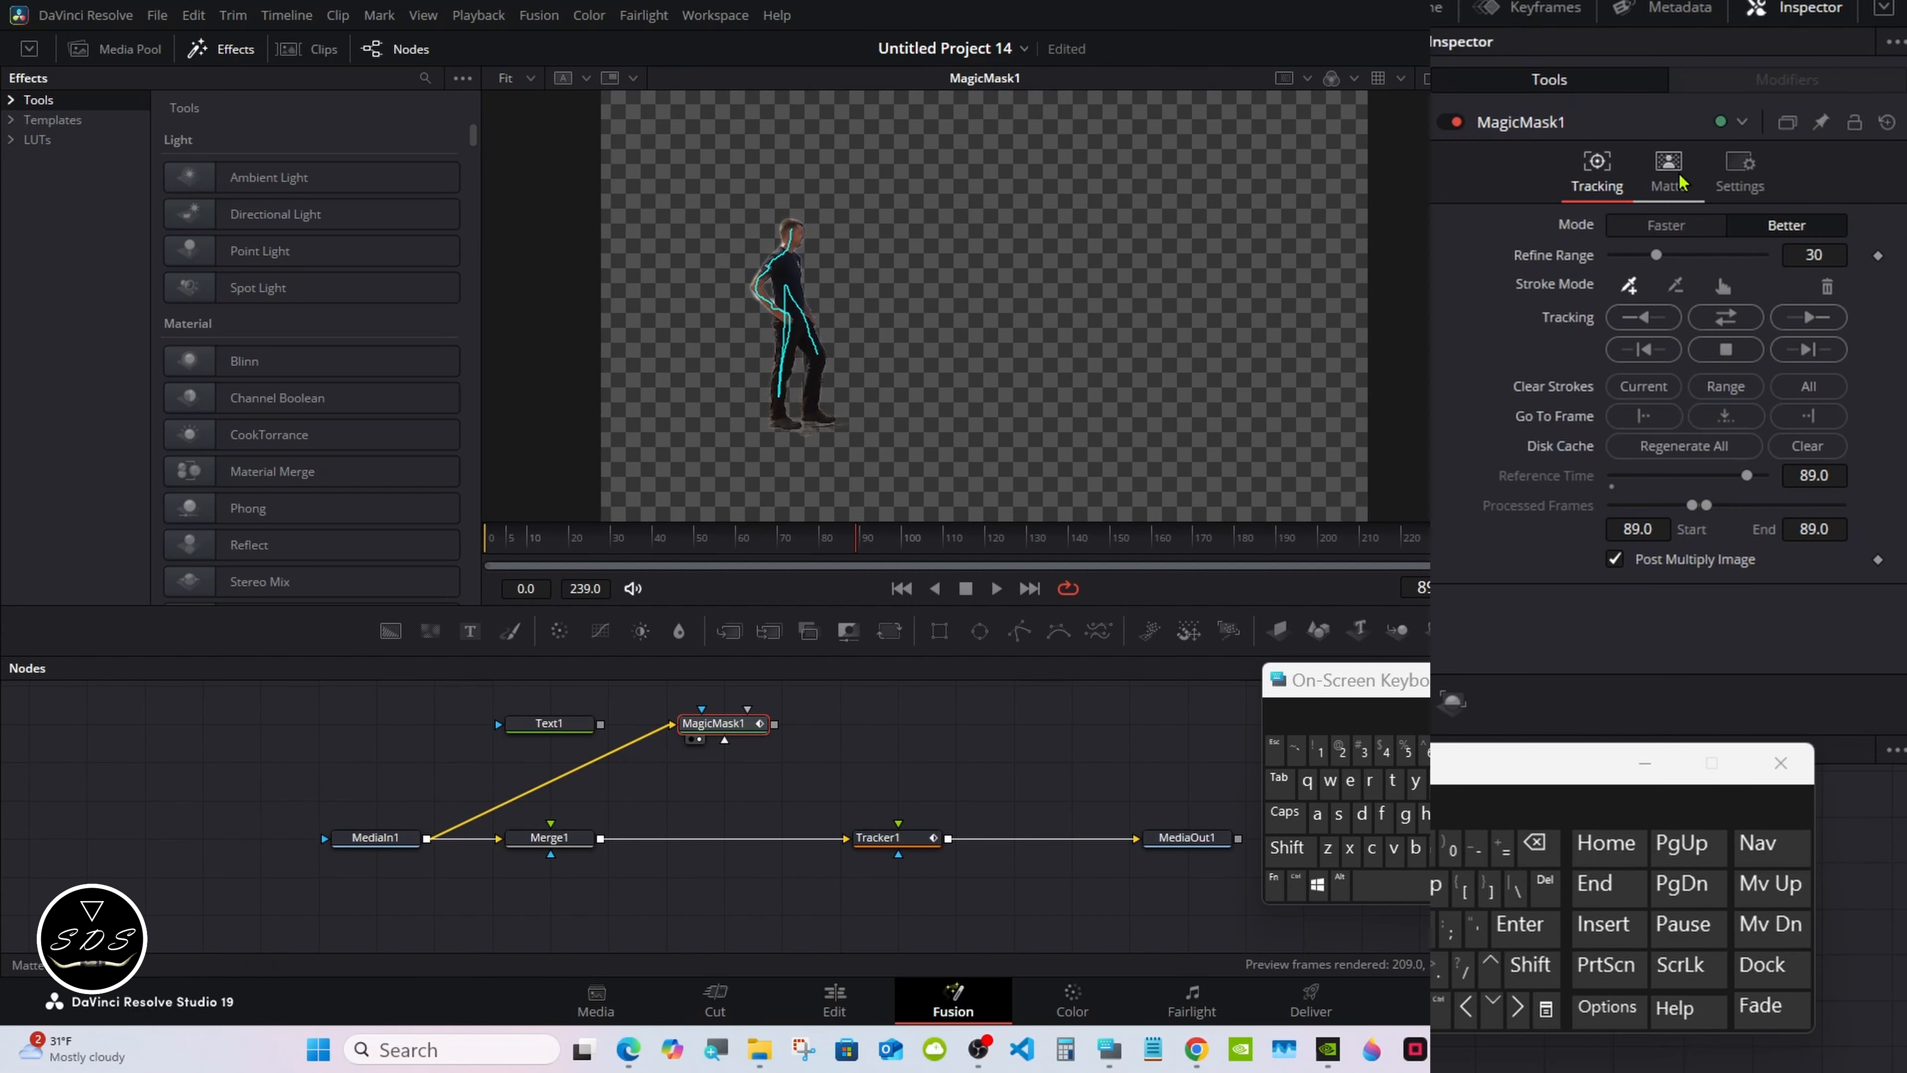
{"action": "left_click", "coordinate": [1706, 321]}
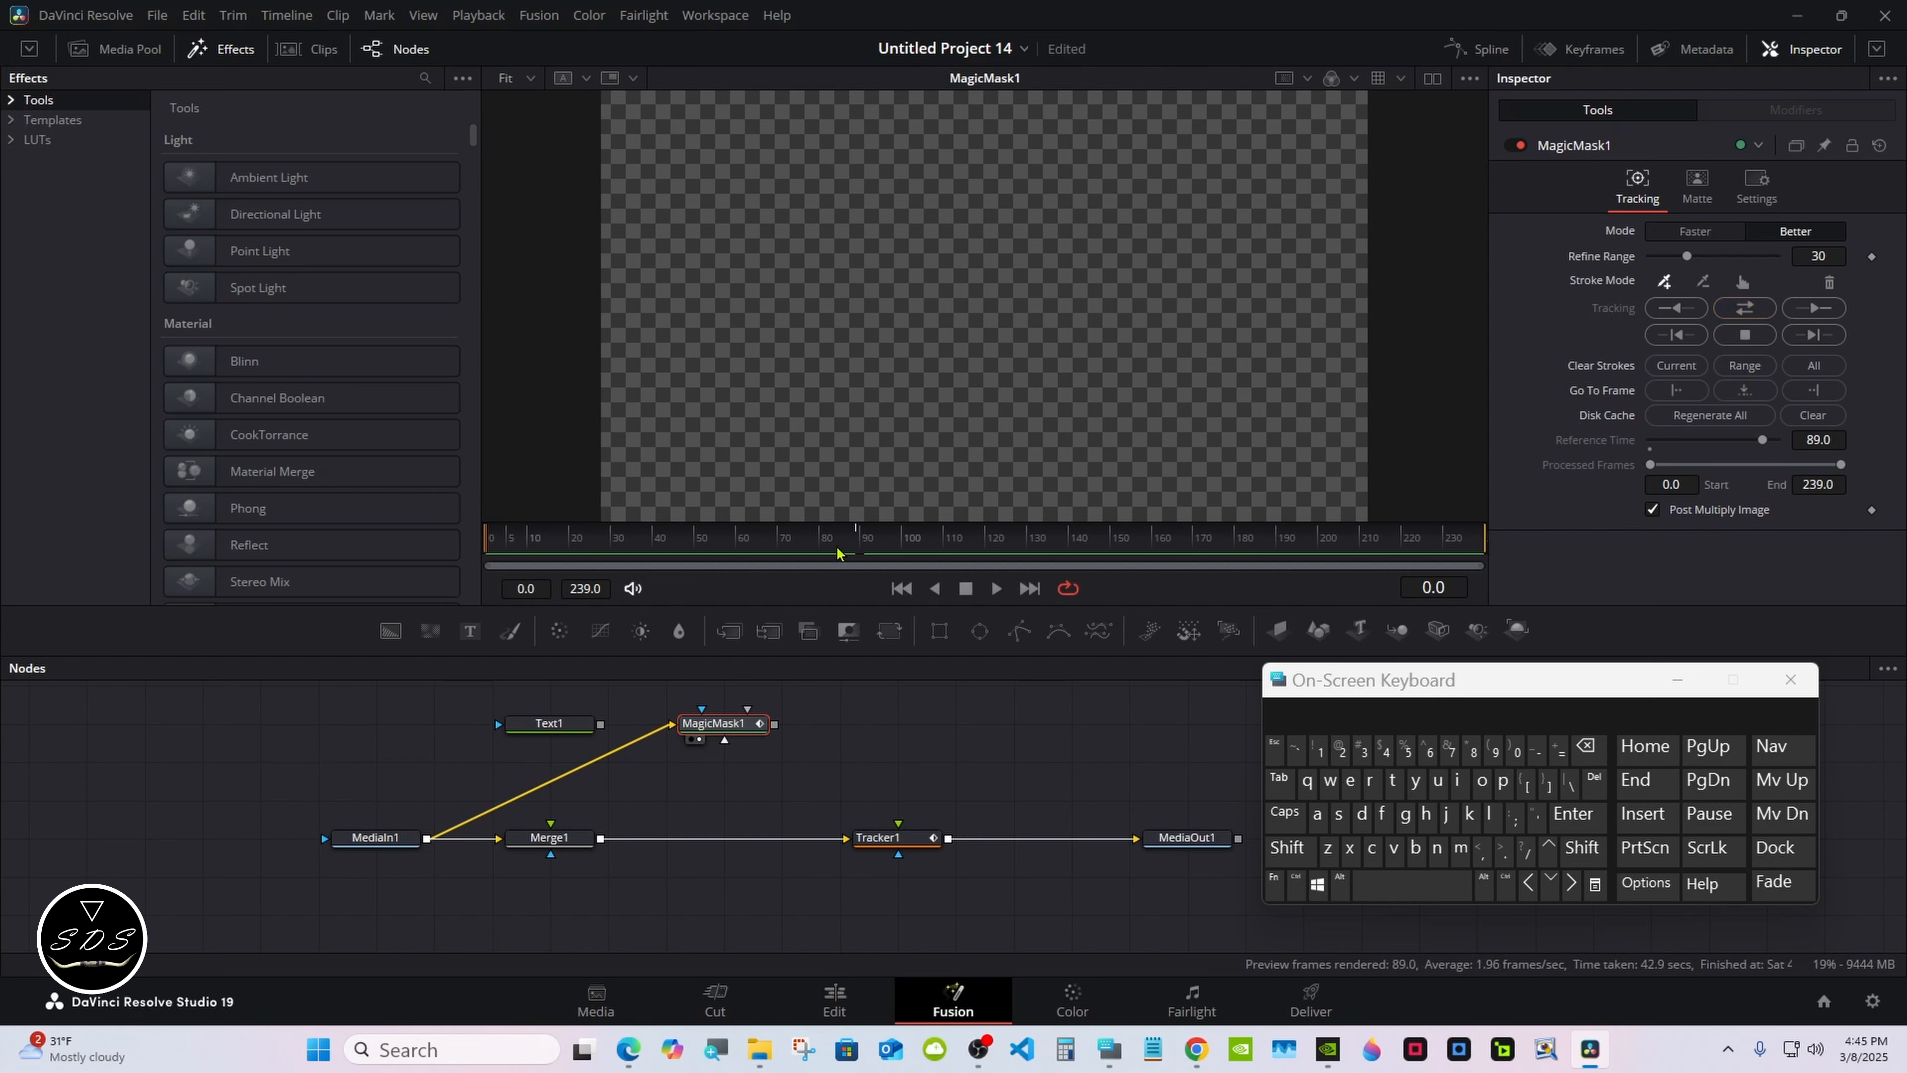
Set the Magic Mask matte's Erode/Dilate to -0.0006, judging the cut-out at frame 96
{"action": "left_click_drag", "start_coordinate": [837, 554], "coordinate": [886, 541]}
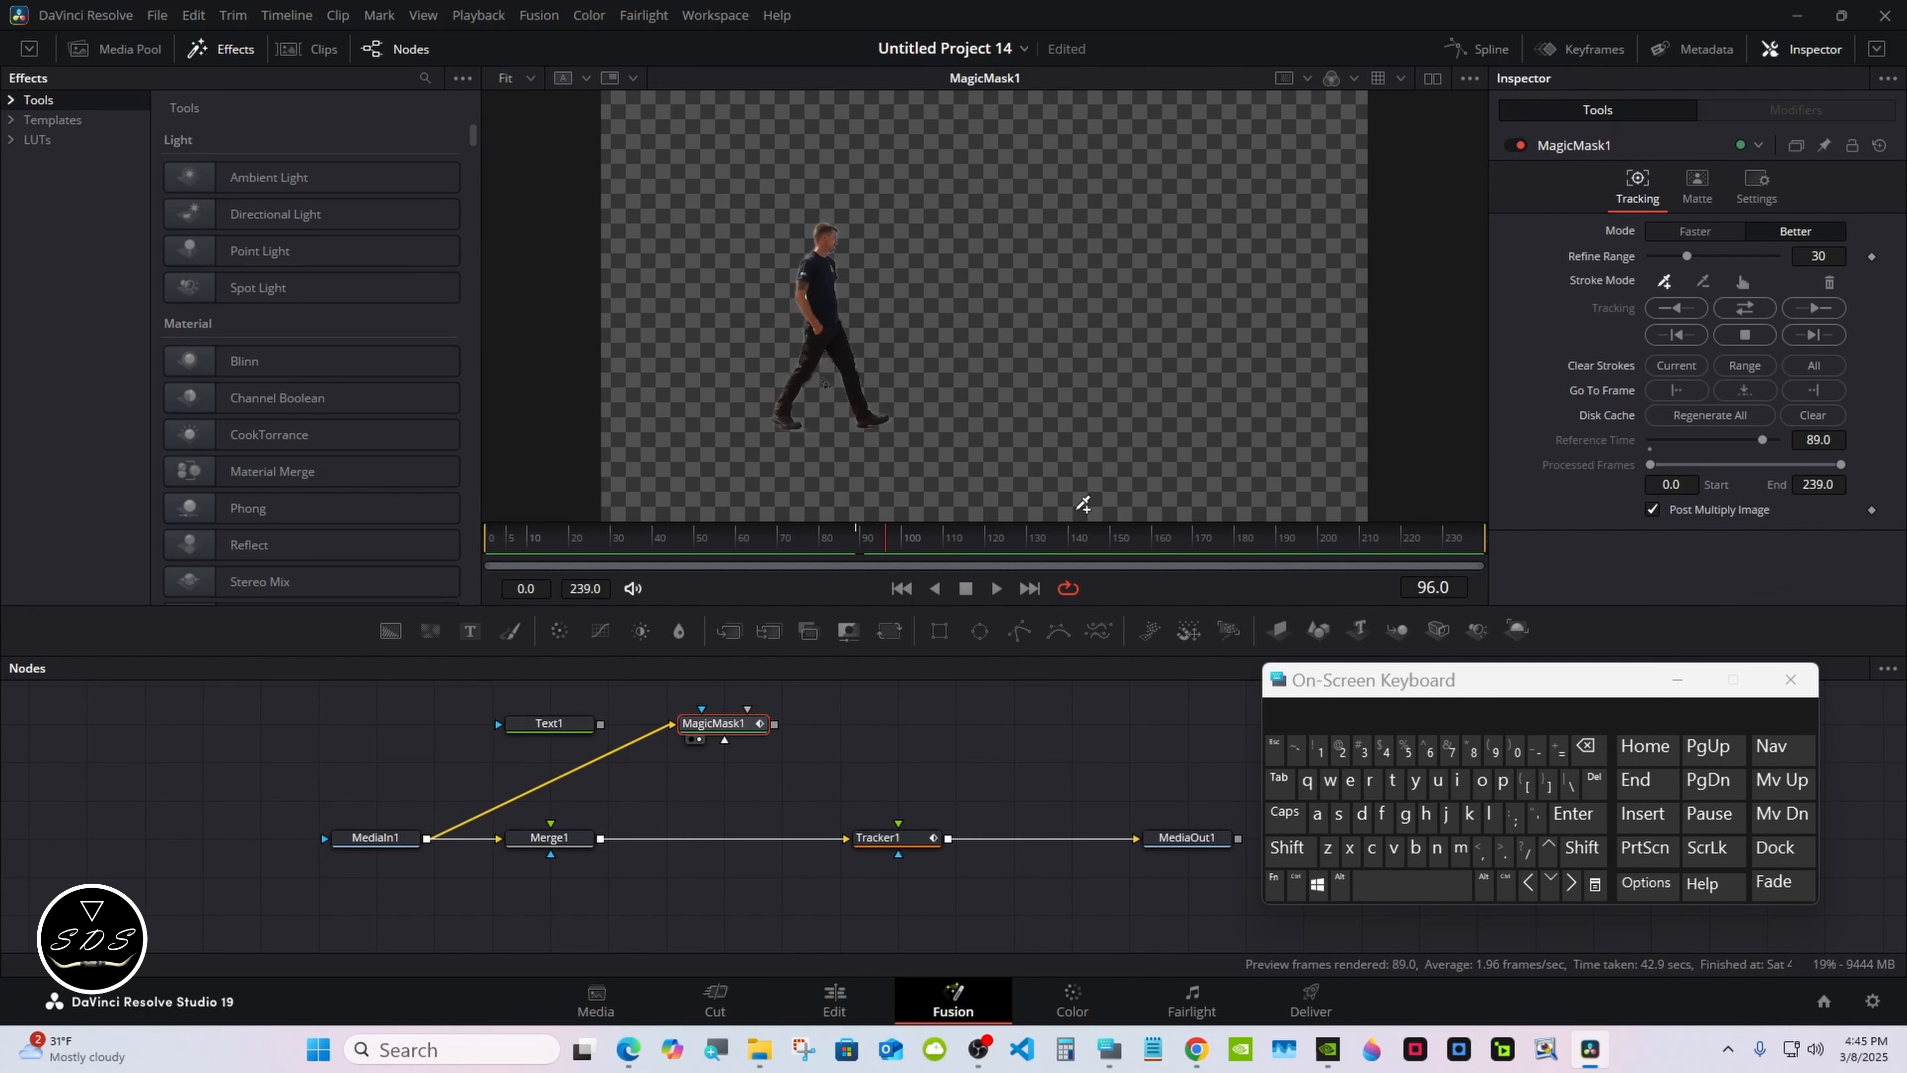
{"action": "left_click", "coordinate": [1702, 195]}
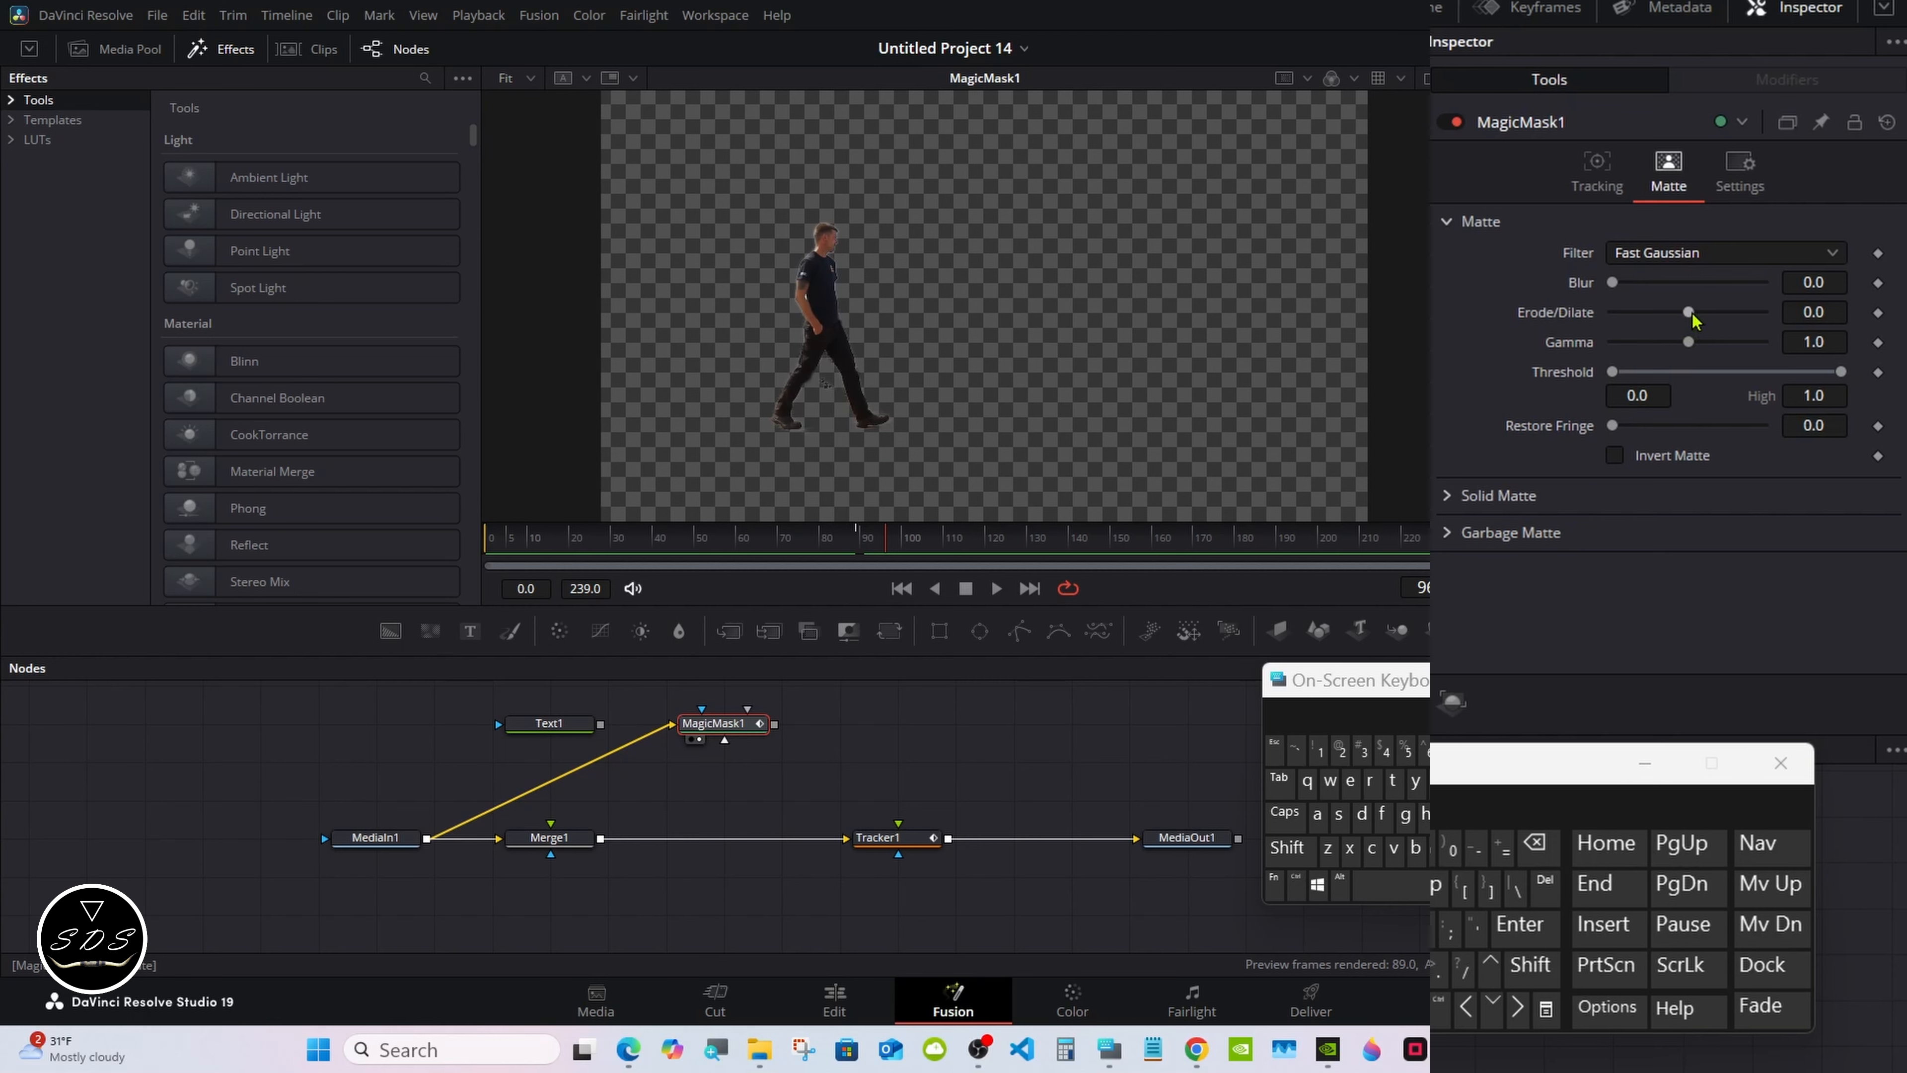
{"action": "left_click_drag", "start_coordinate": [1692, 320], "coordinate": [1688, 319]}
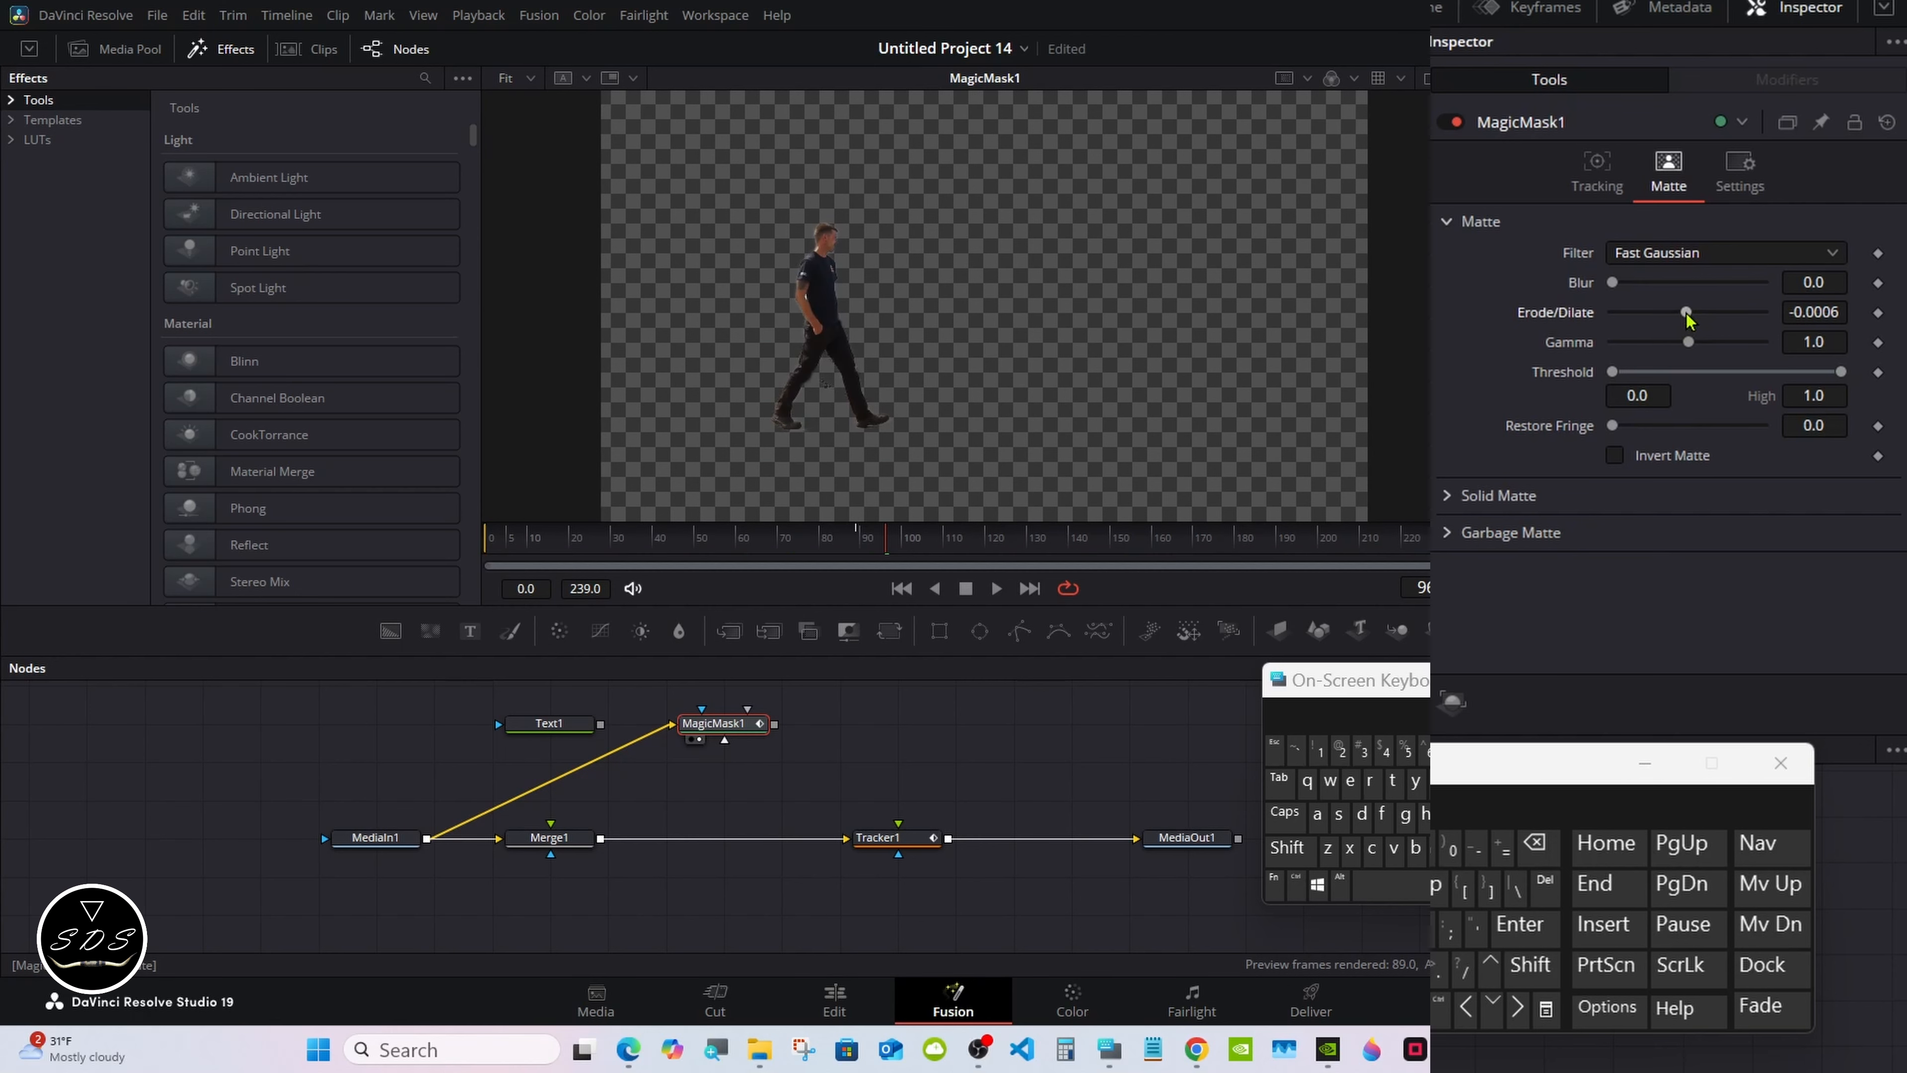
Insert a second Merge node between Merge1 and Tracker1 and connect MagicMask1's output to it as foreground
{"action": "left_click_drag", "start_coordinate": [1004, 656], "coordinate": [1001, 619]}
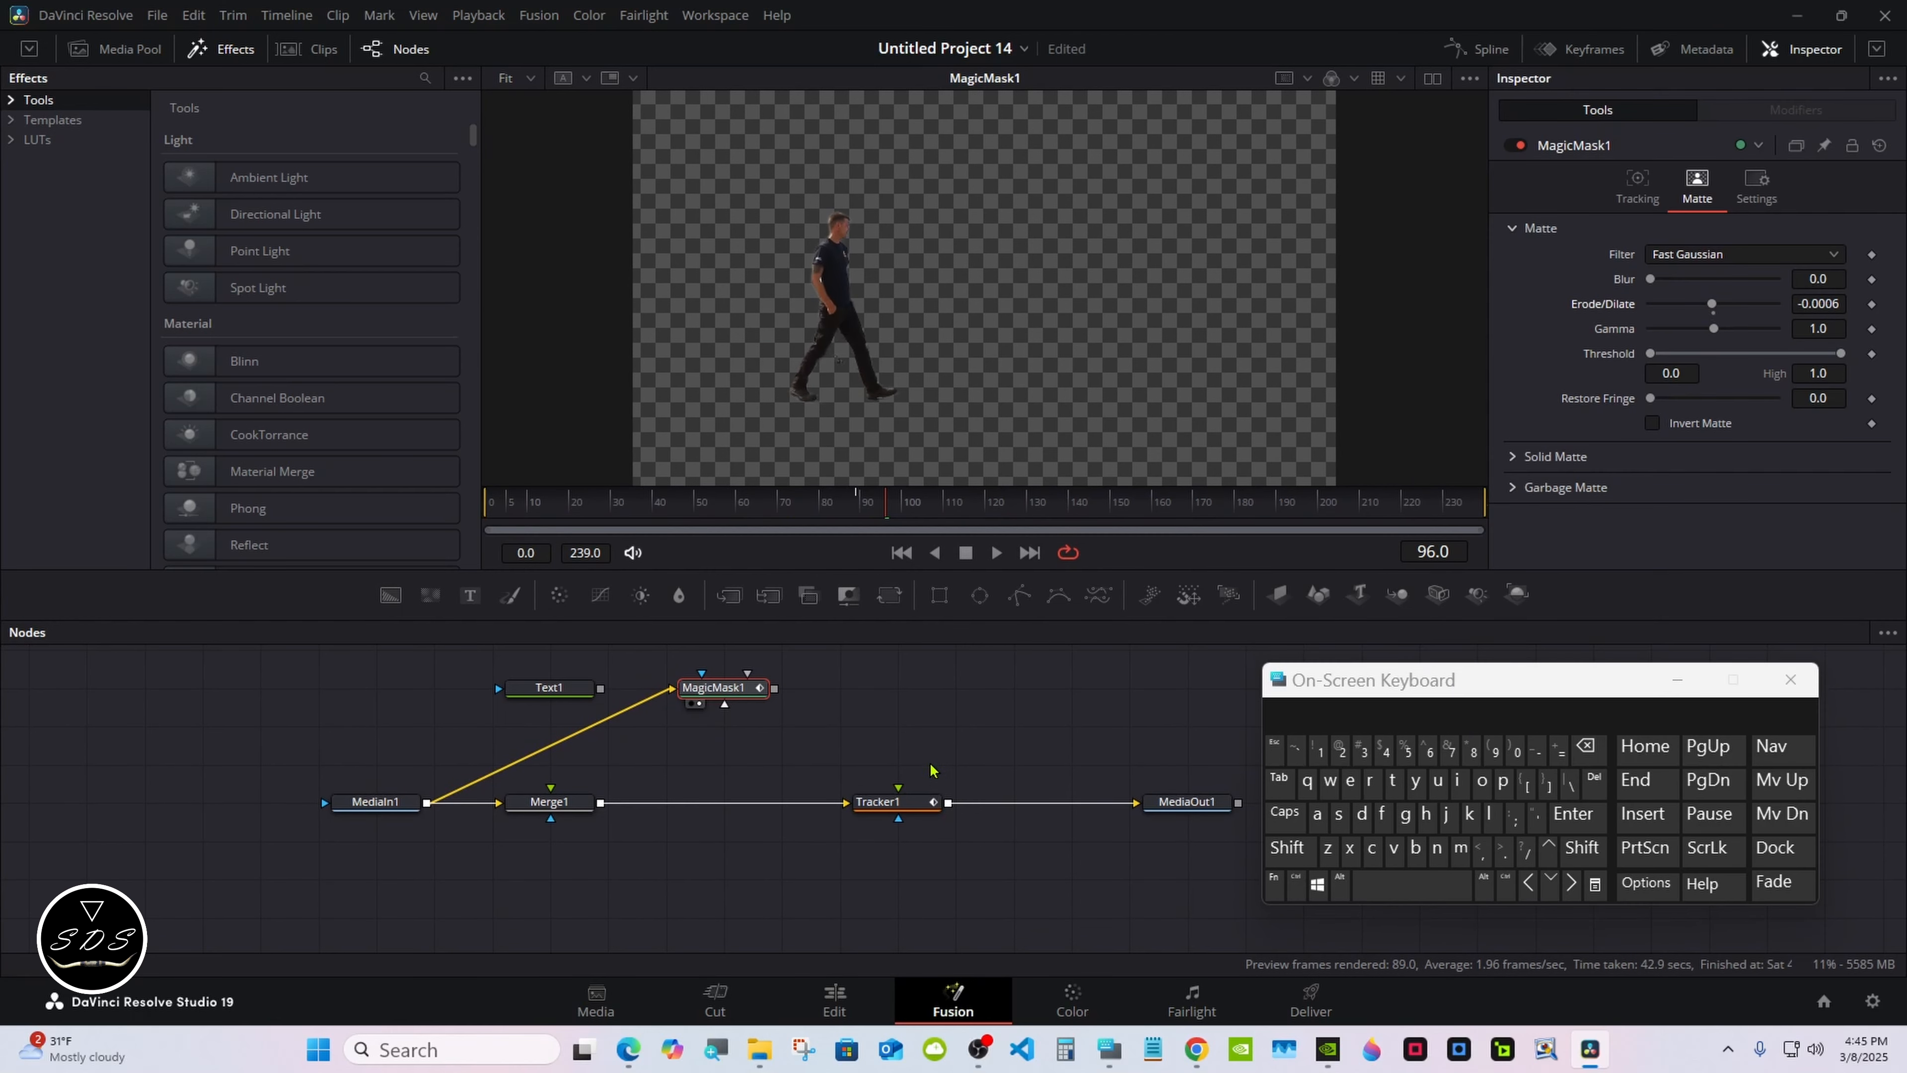
{"action": "left_click_drag", "start_coordinate": [924, 800], "coordinate": [1040, 800]}
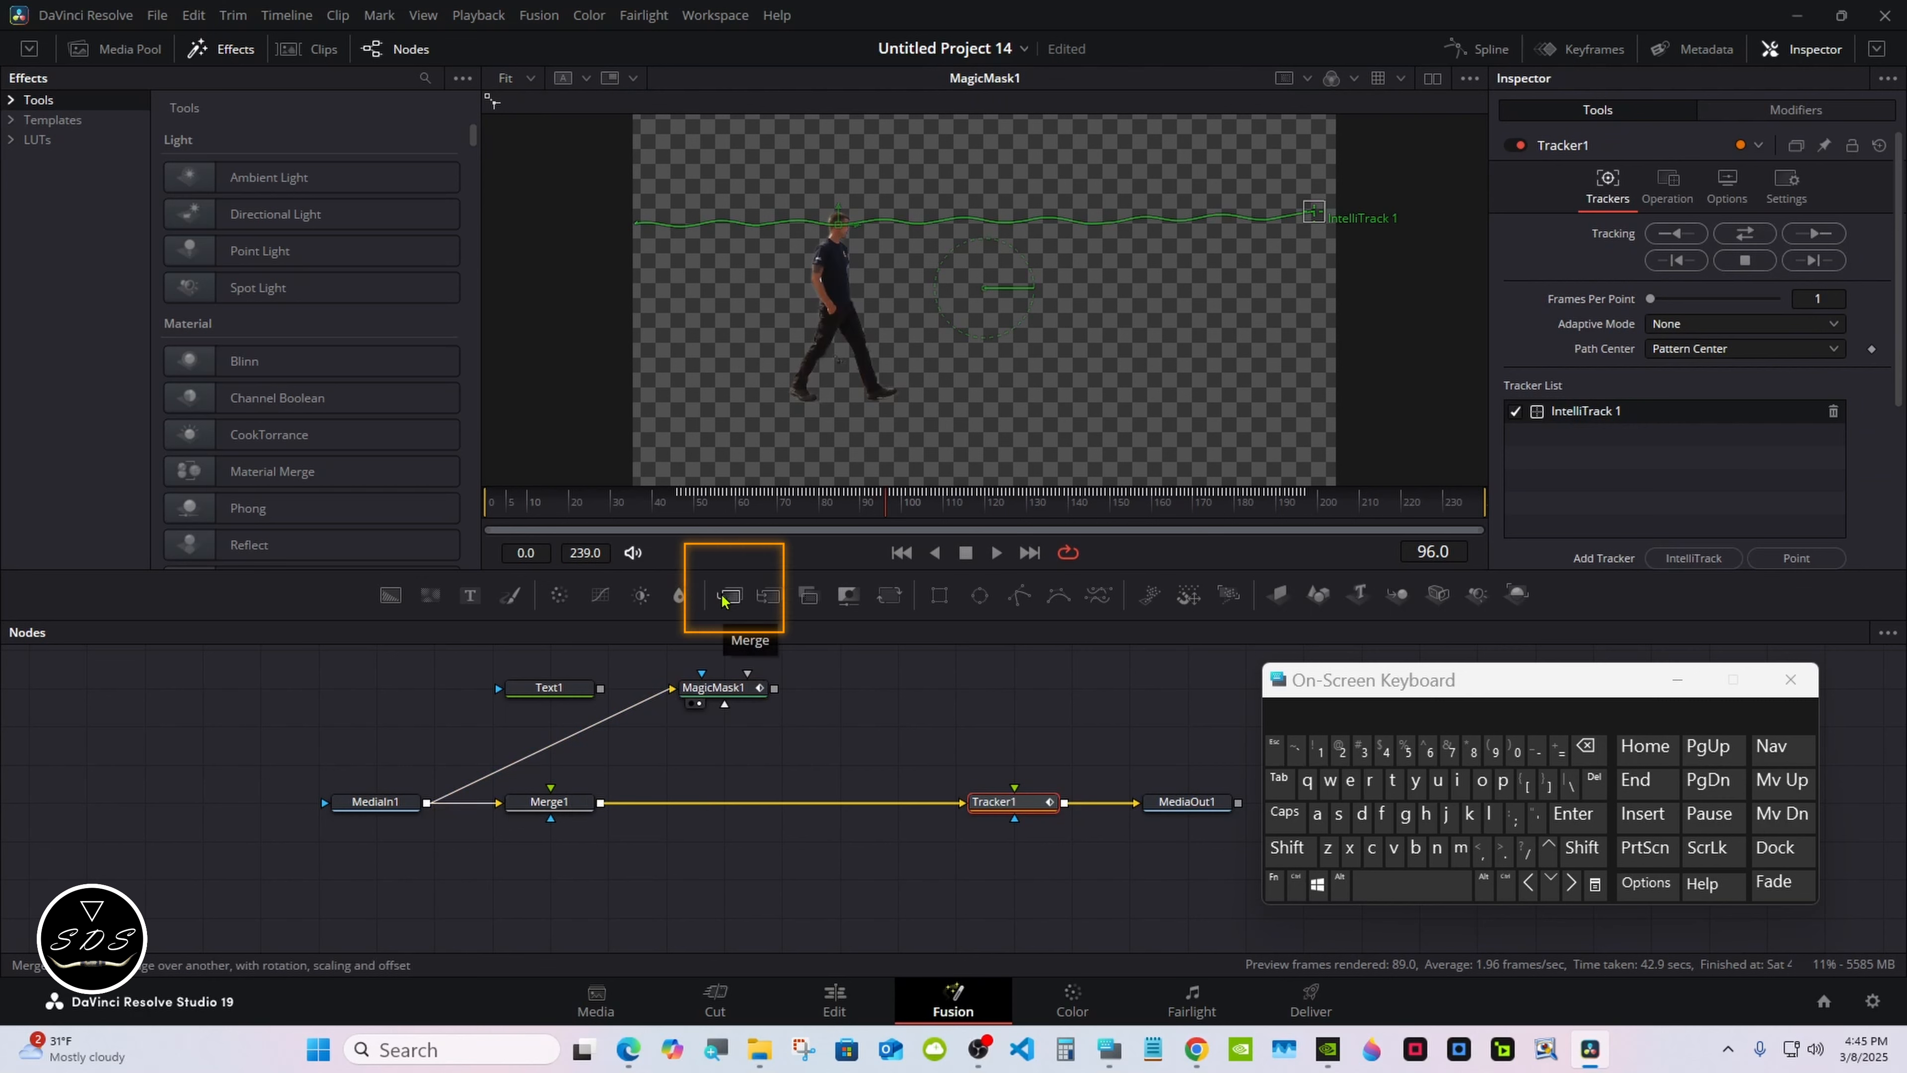
{"action": "left_click_drag", "start_coordinate": [722, 599], "coordinate": [710, 808]}
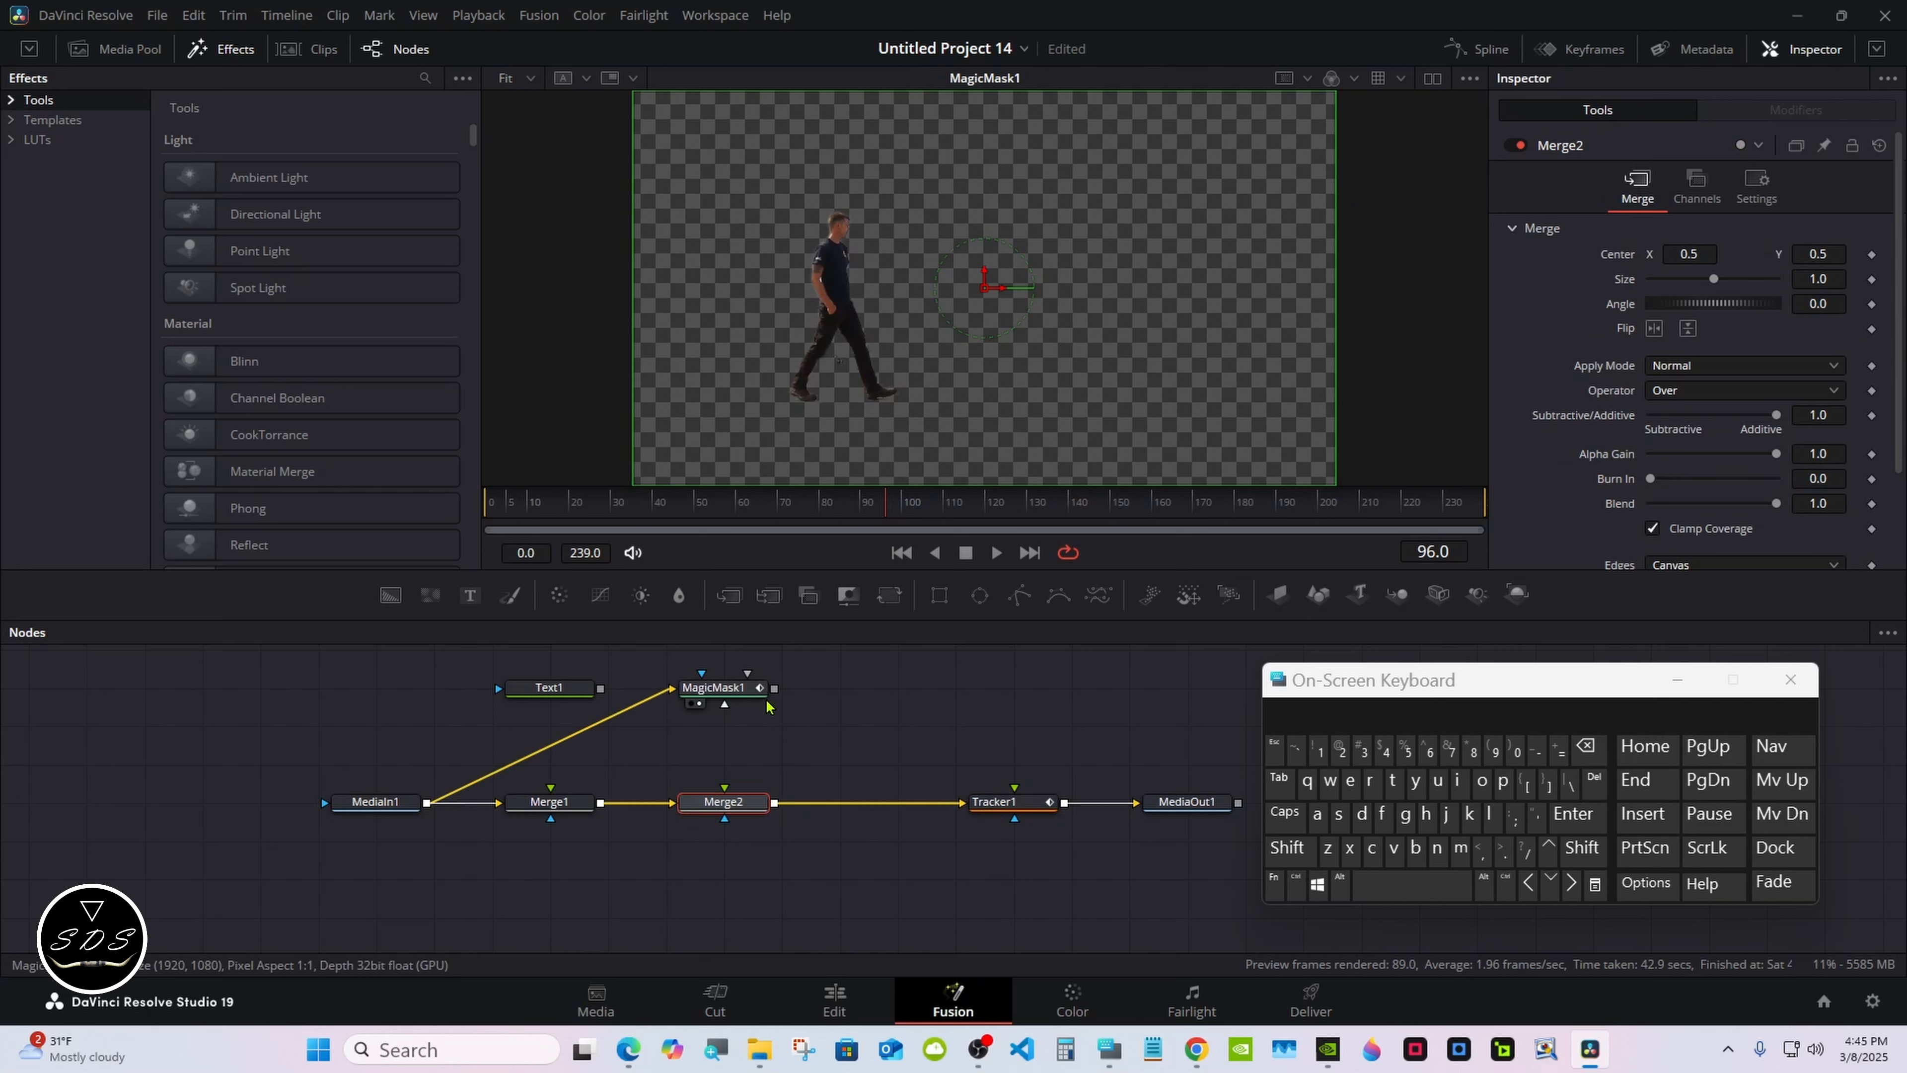
{"action": "left_click_drag", "start_coordinate": [774, 695], "coordinate": [724, 788]}
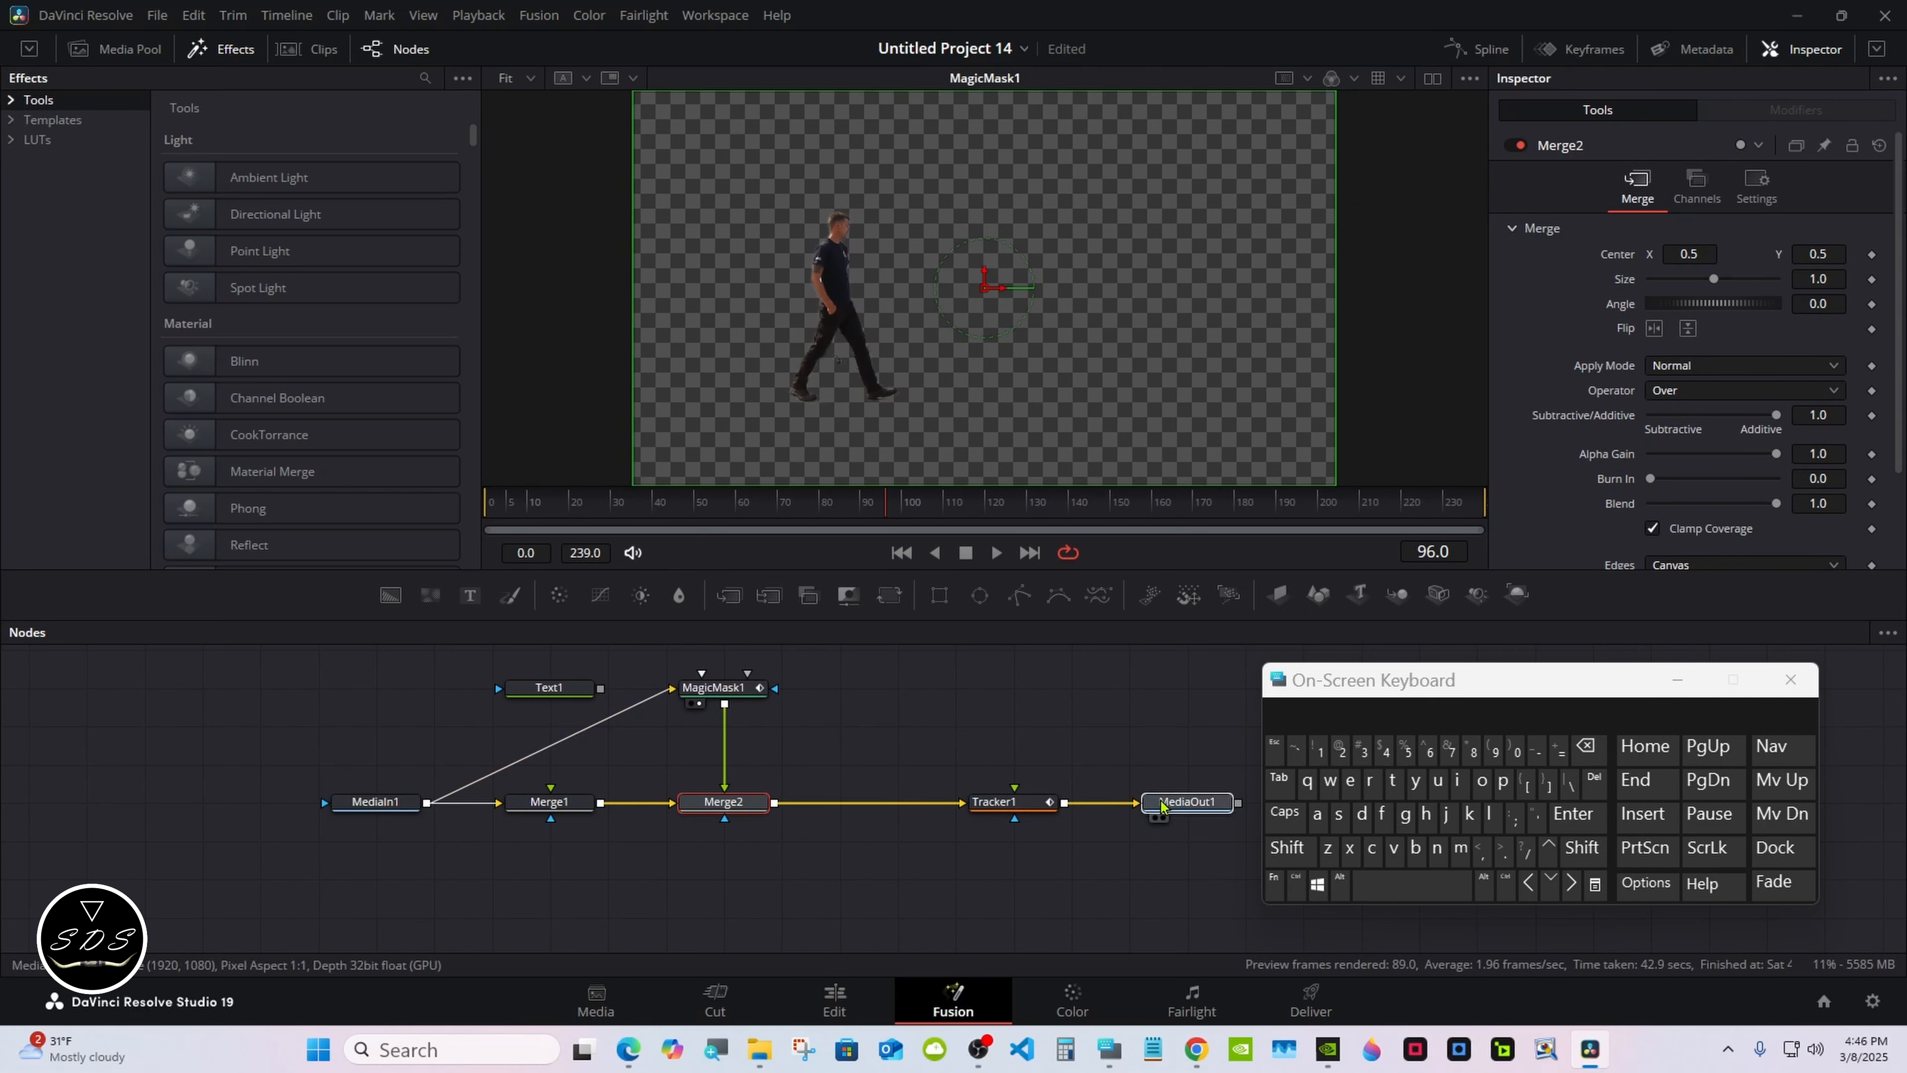
Show MediaOut1 in the viewer, reconnect Text1 to Merge1, and check the man passing the title up to frame 118
{"action": "left_click", "coordinate": [1155, 817]}
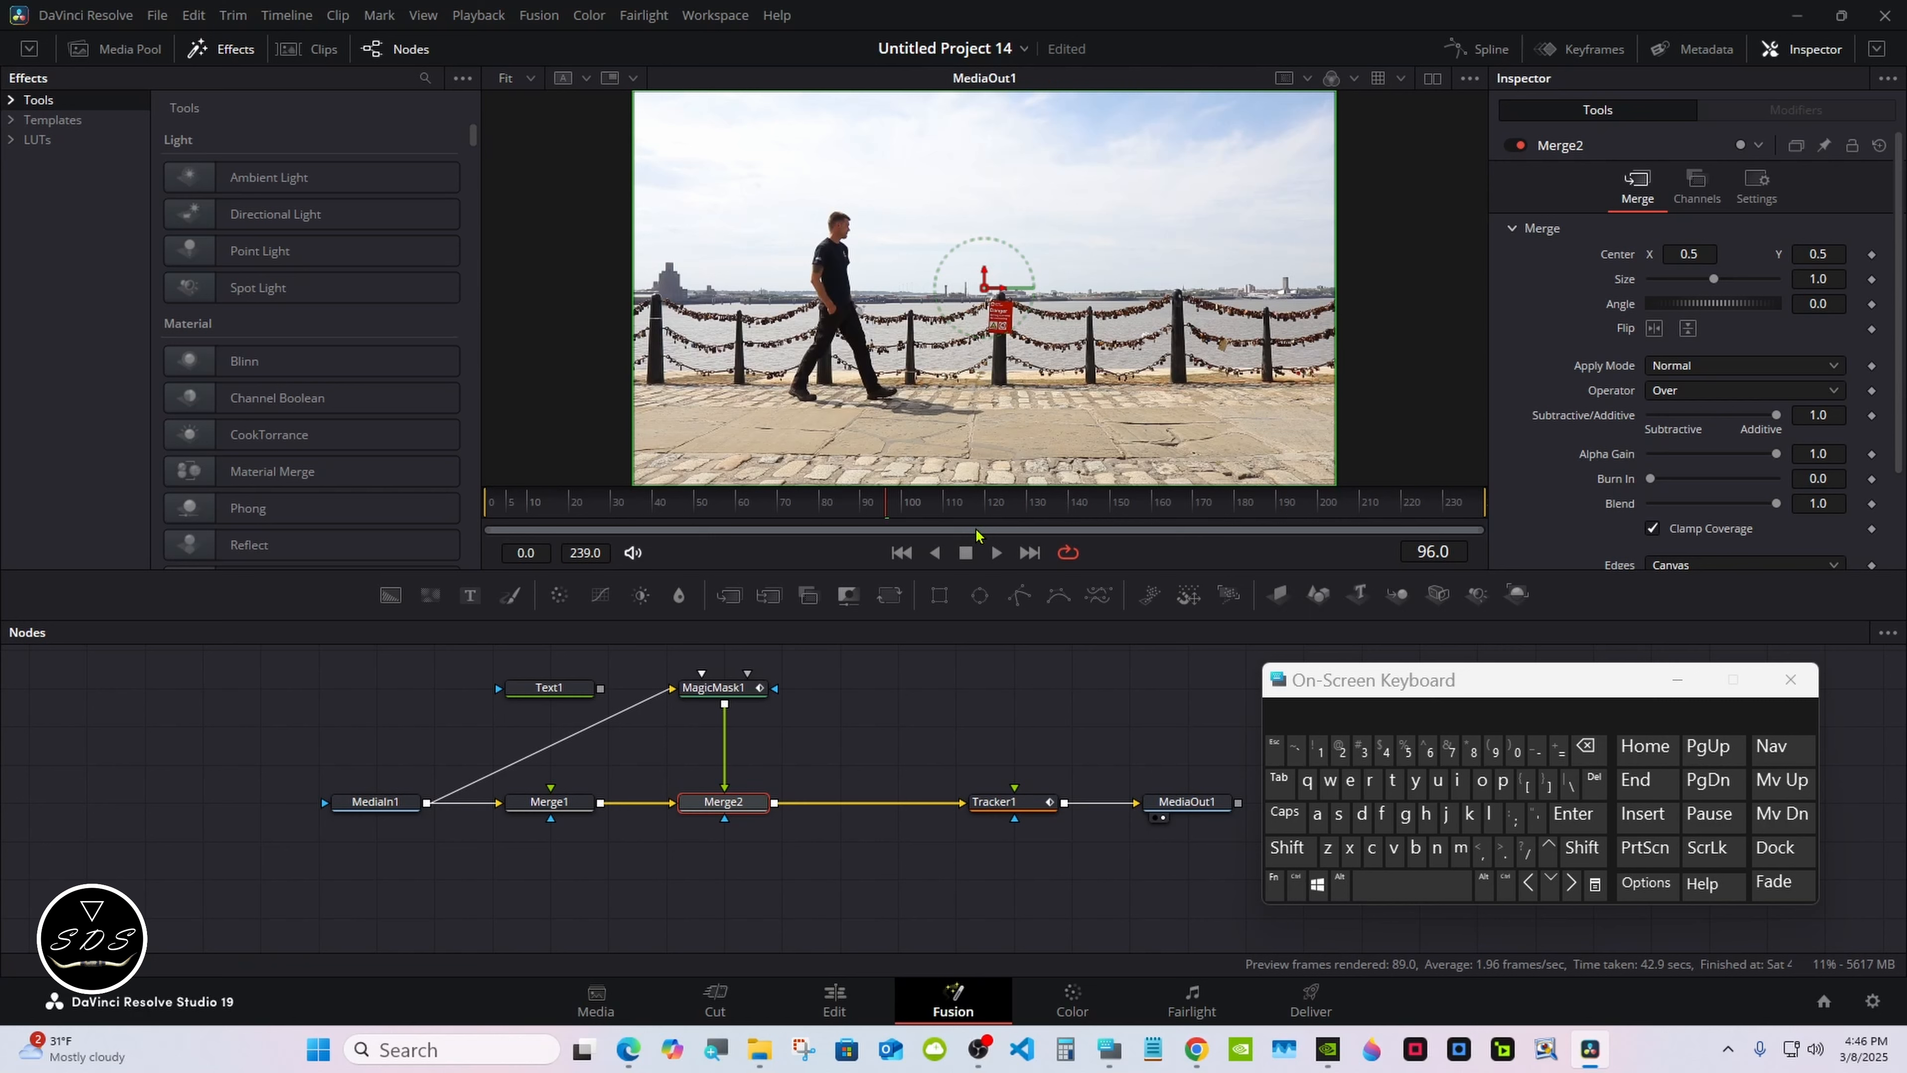
{"action": "left_click", "coordinate": [865, 527]}
{"action": "left_click_drag", "start_coordinate": [606, 689], "coordinate": [557, 803]}
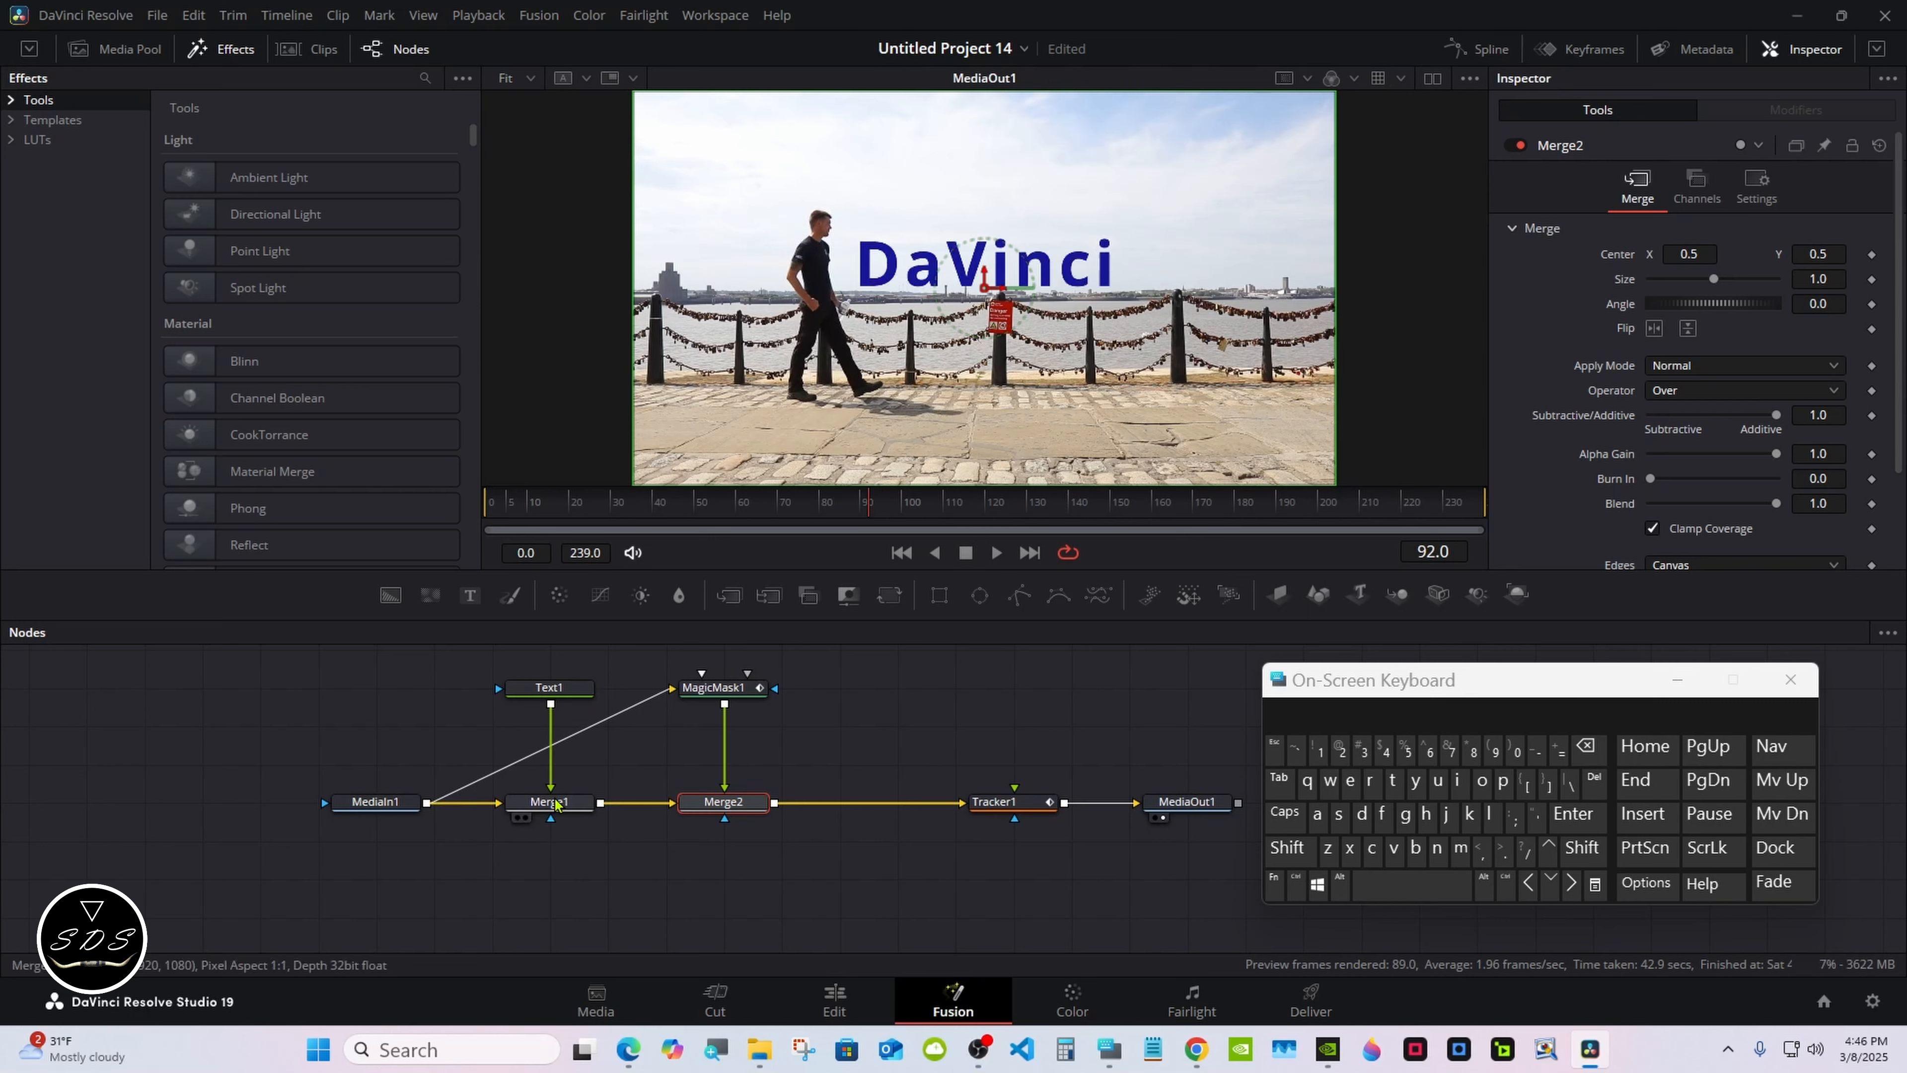
{"action": "left_click_drag", "start_coordinate": [901, 504], "coordinate": [982, 510]}
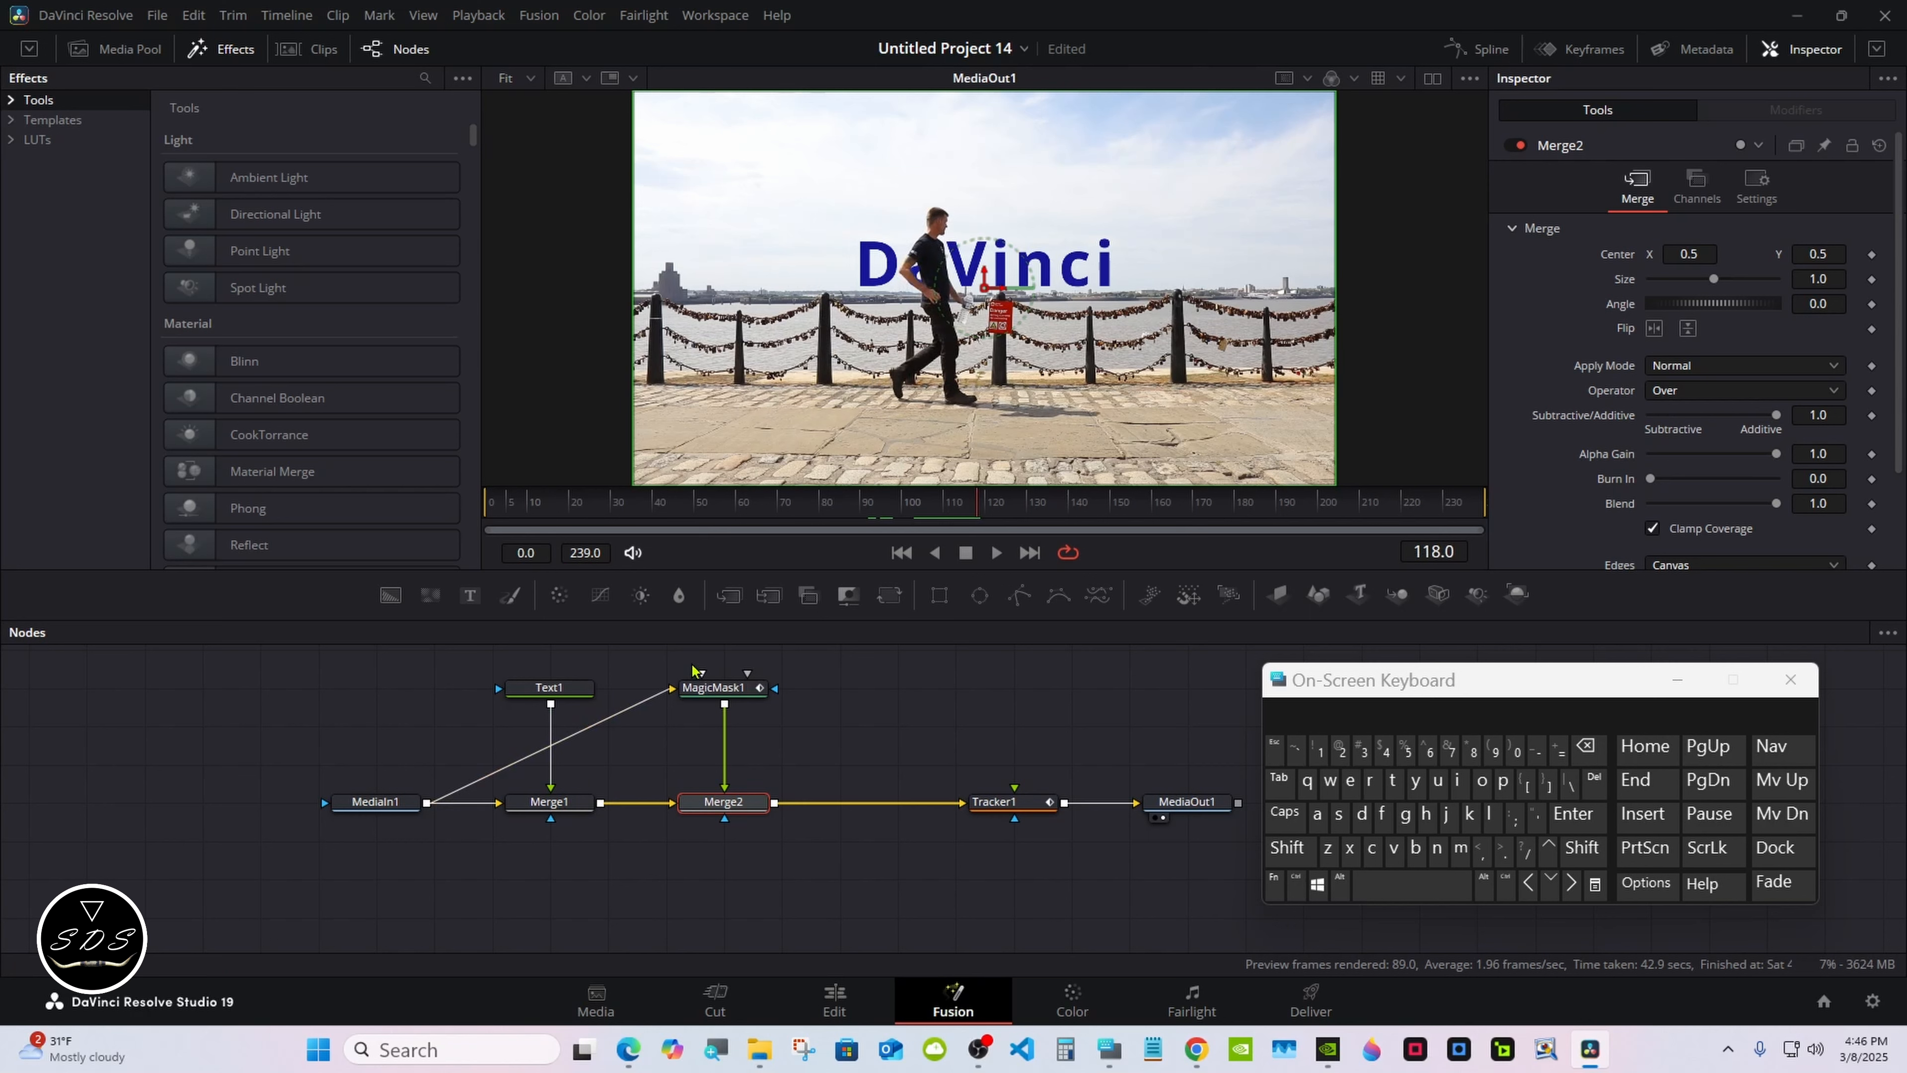
Move MagicMask1 and Merge2 together so that Merge2 sits midway between Merge1 and Tracker1
{"action": "left_click_drag", "start_coordinate": [692, 665], "coordinate": [762, 798]}
{"action": "left_click_drag", "start_coordinate": [754, 805], "coordinate": [871, 807]}
{"action": "left_click", "coordinate": [892, 771]}
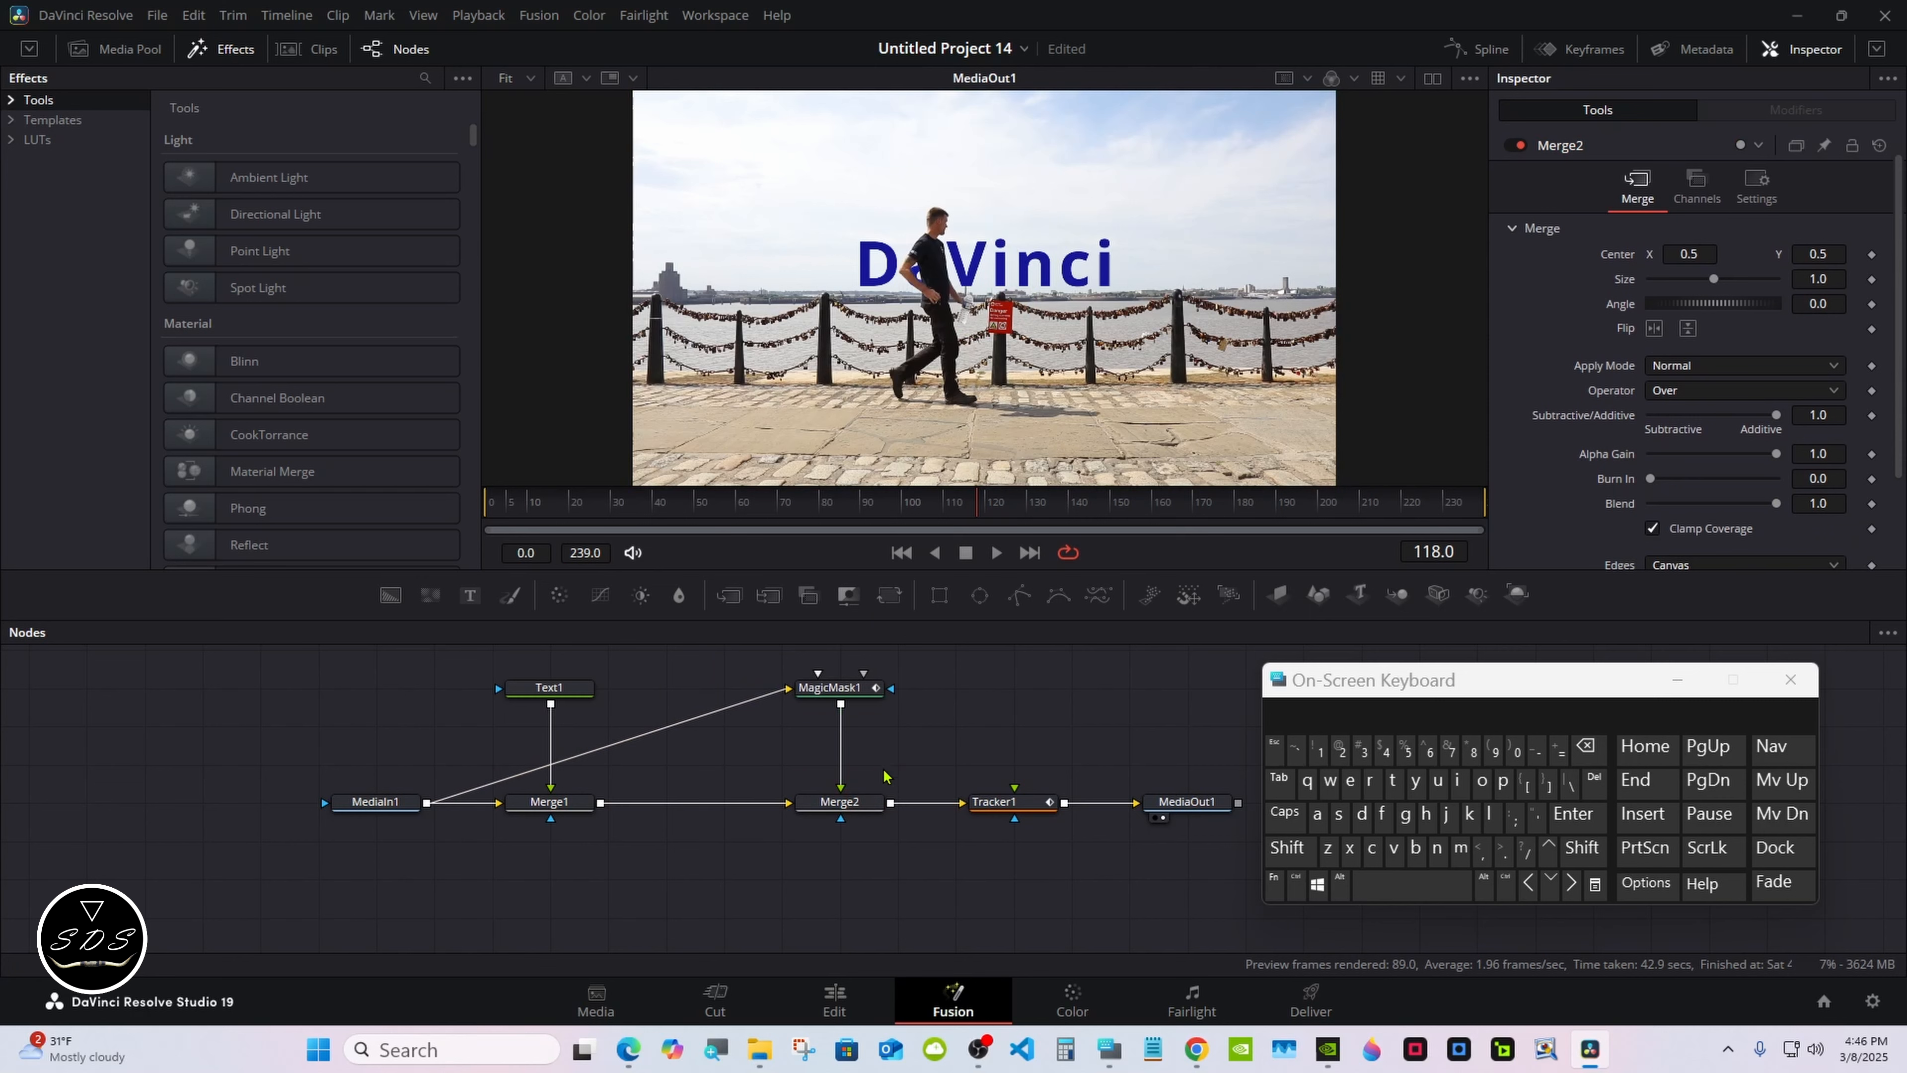
{"action": "left_click_drag", "start_coordinate": [785, 658], "coordinate": [758, 805]}
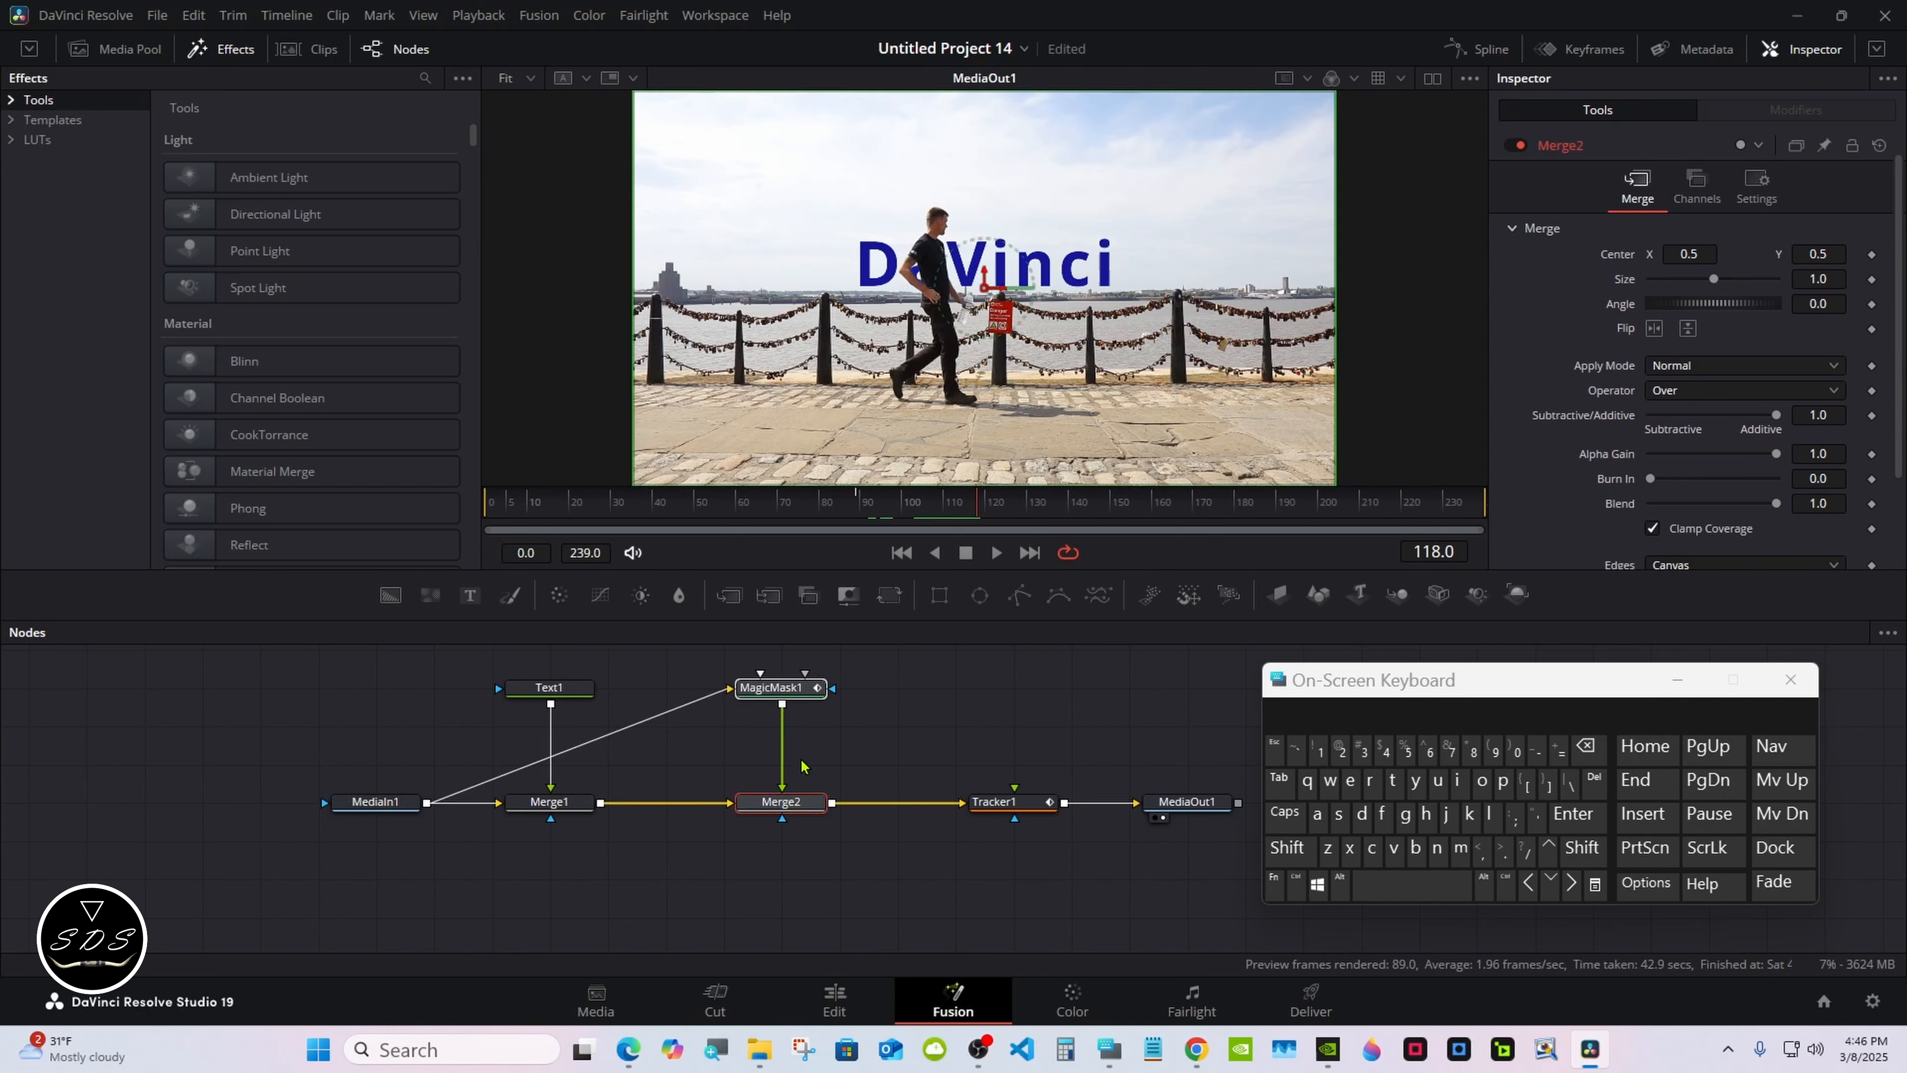
{"action": "left_click", "coordinate": [811, 748]}
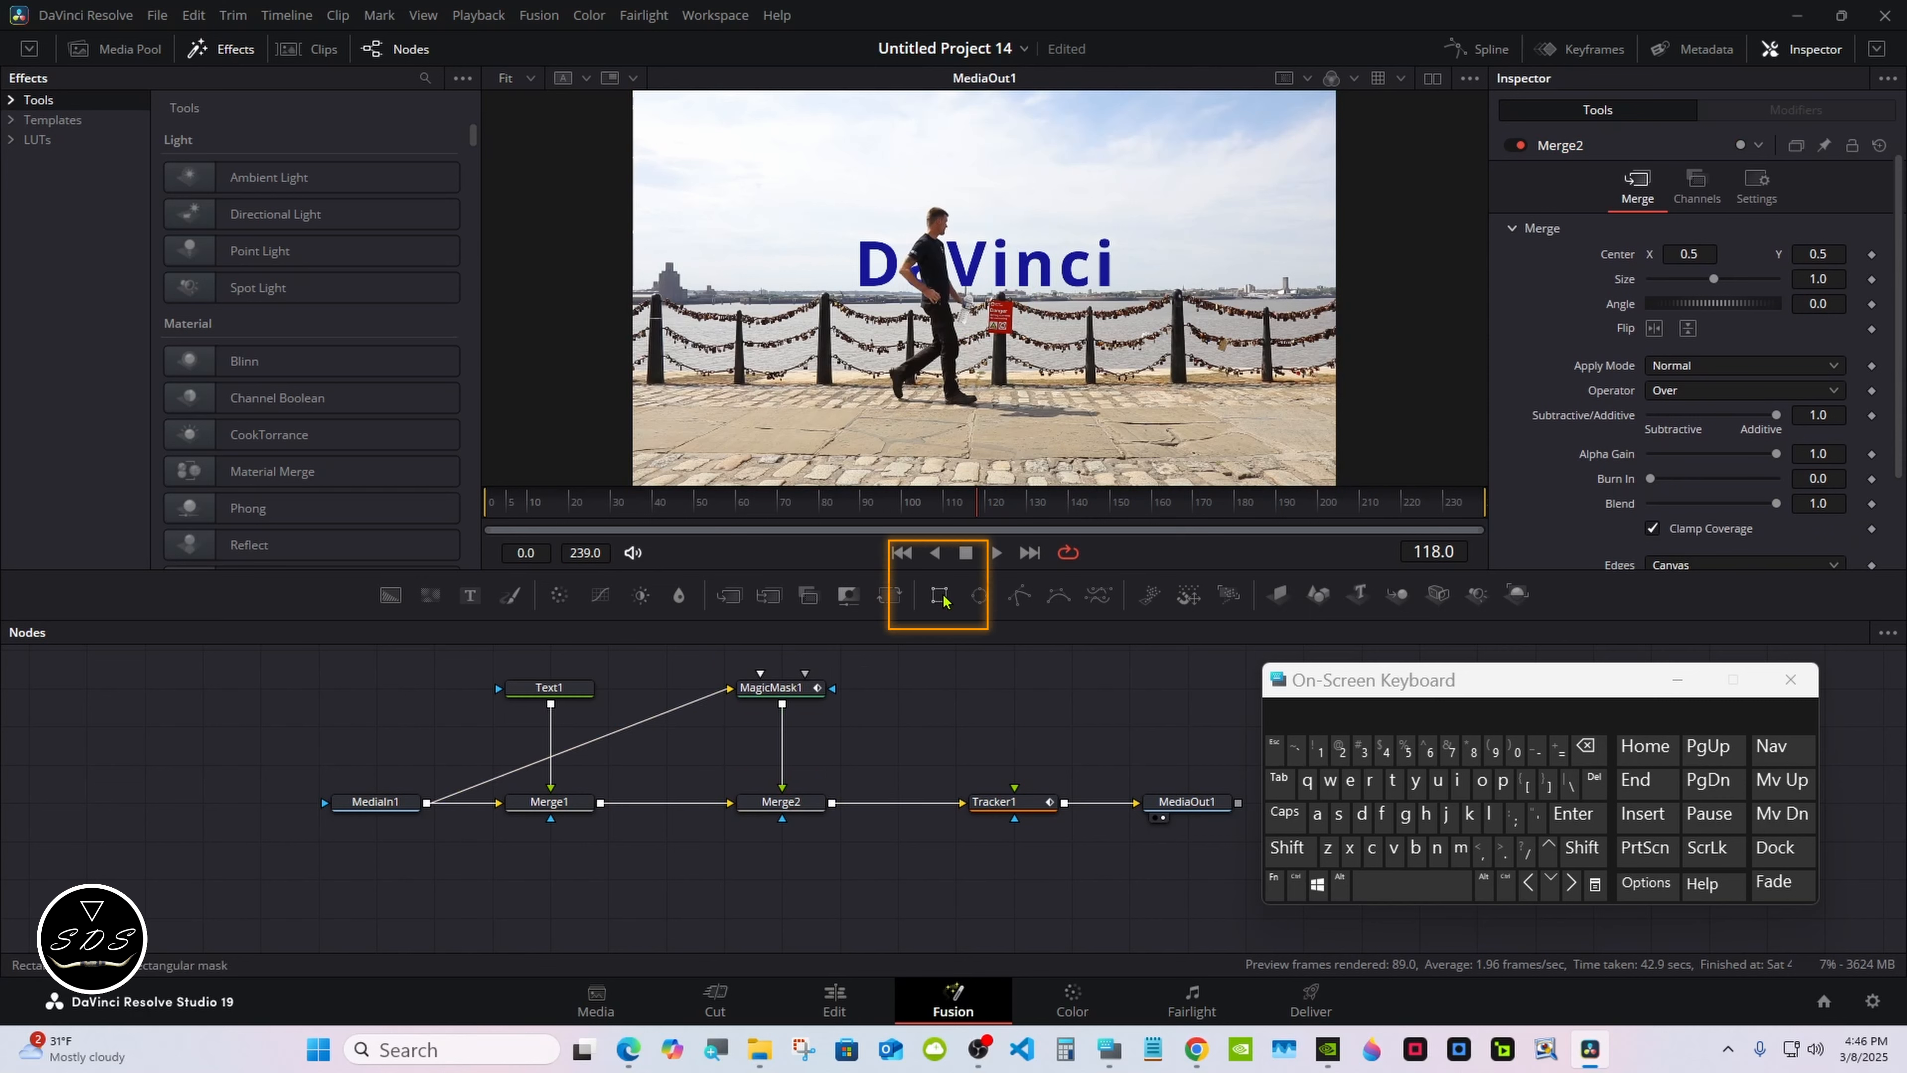
Add a Rectangle mask to Merge1, place its node directly below Merge1, and set the mask's width to 1.0
{"action": "left_click_drag", "start_coordinate": [943, 599], "coordinate": [551, 816]}
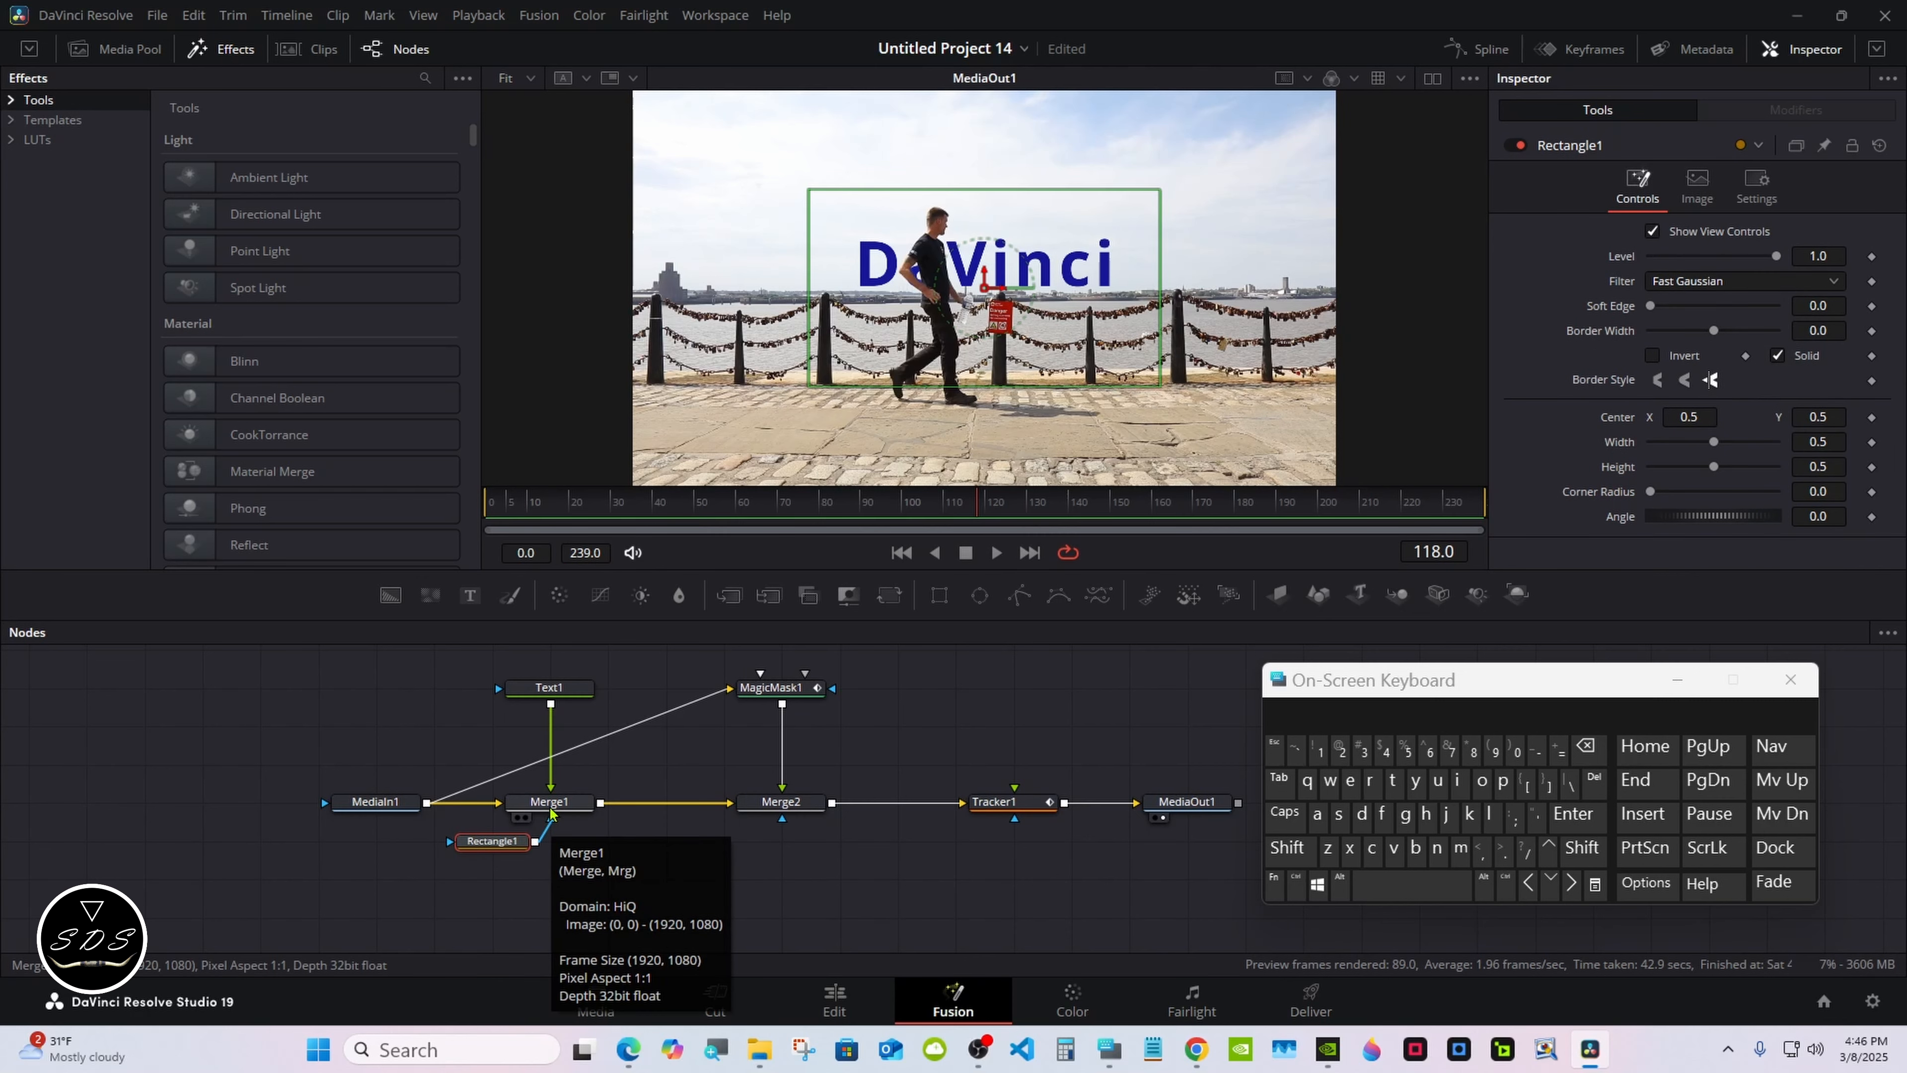
{"action": "left_click_drag", "start_coordinate": [490, 840], "coordinate": [547, 841]}
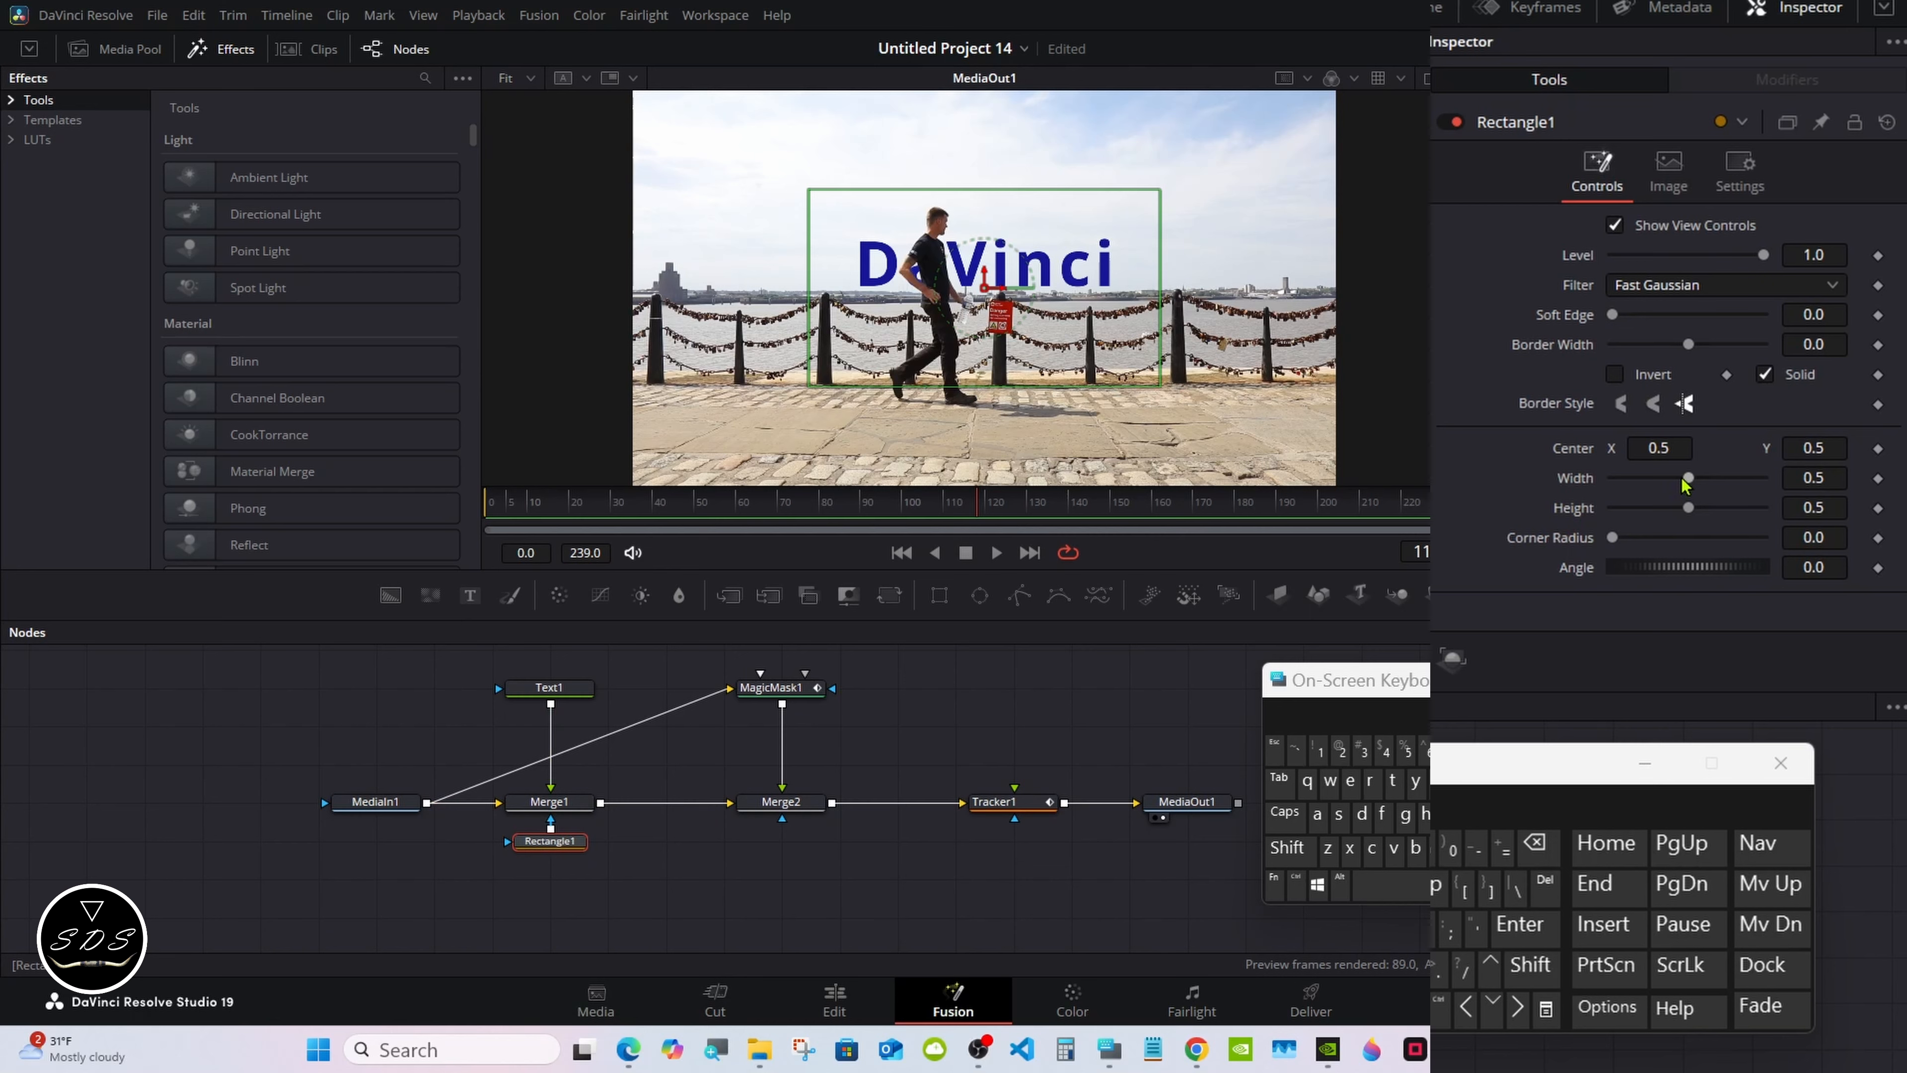
{"action": "left_click_drag", "start_coordinate": [1685, 484], "coordinate": [1772, 486]}
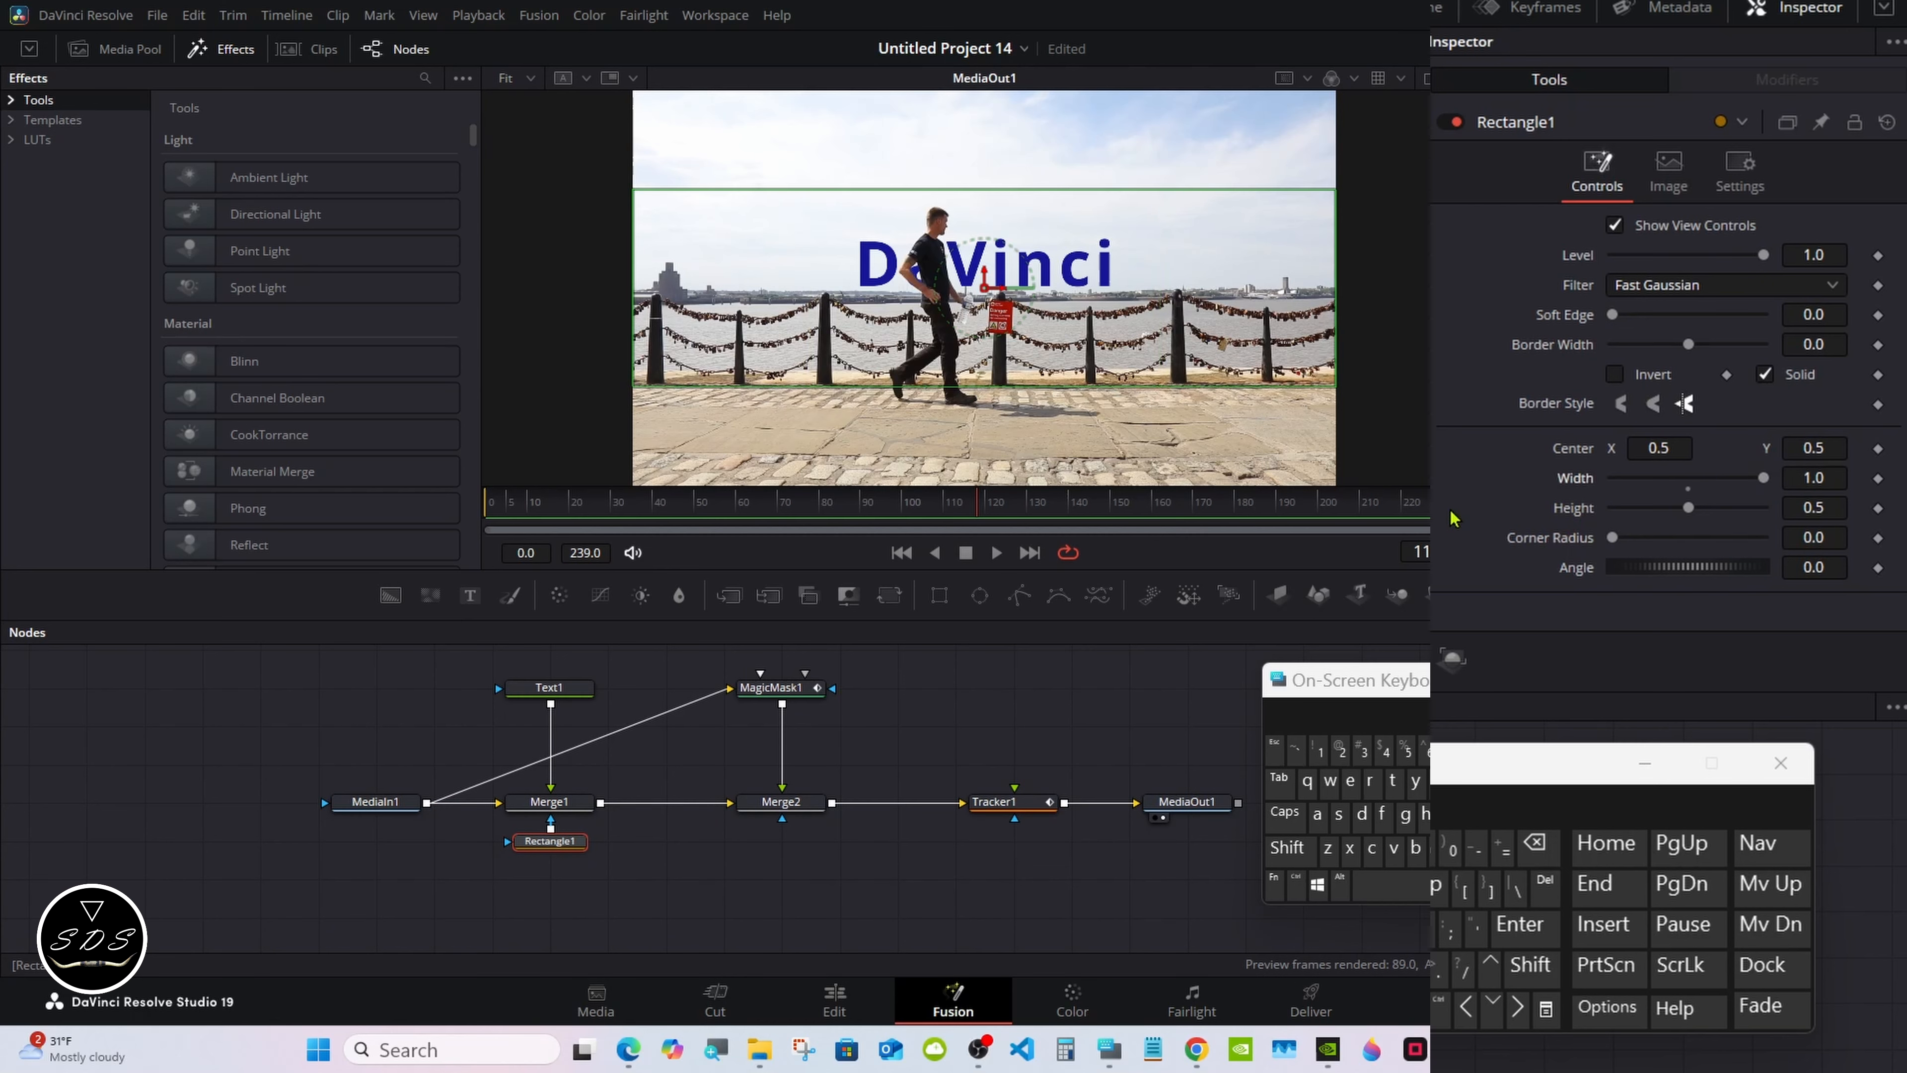
At frame 97, connect the Rectangle mask's Center to the position of Tracker1IntelliTrack1Path
{"action": "mouse_move", "coordinate": [892, 504]}
{"action": "left_mouse_down"}
{"action": "mouse_move", "coordinate": [876, 497]}
{"action": "mouse_move", "coordinate": [897, 492]}
{"action": "left_mouse_up"}
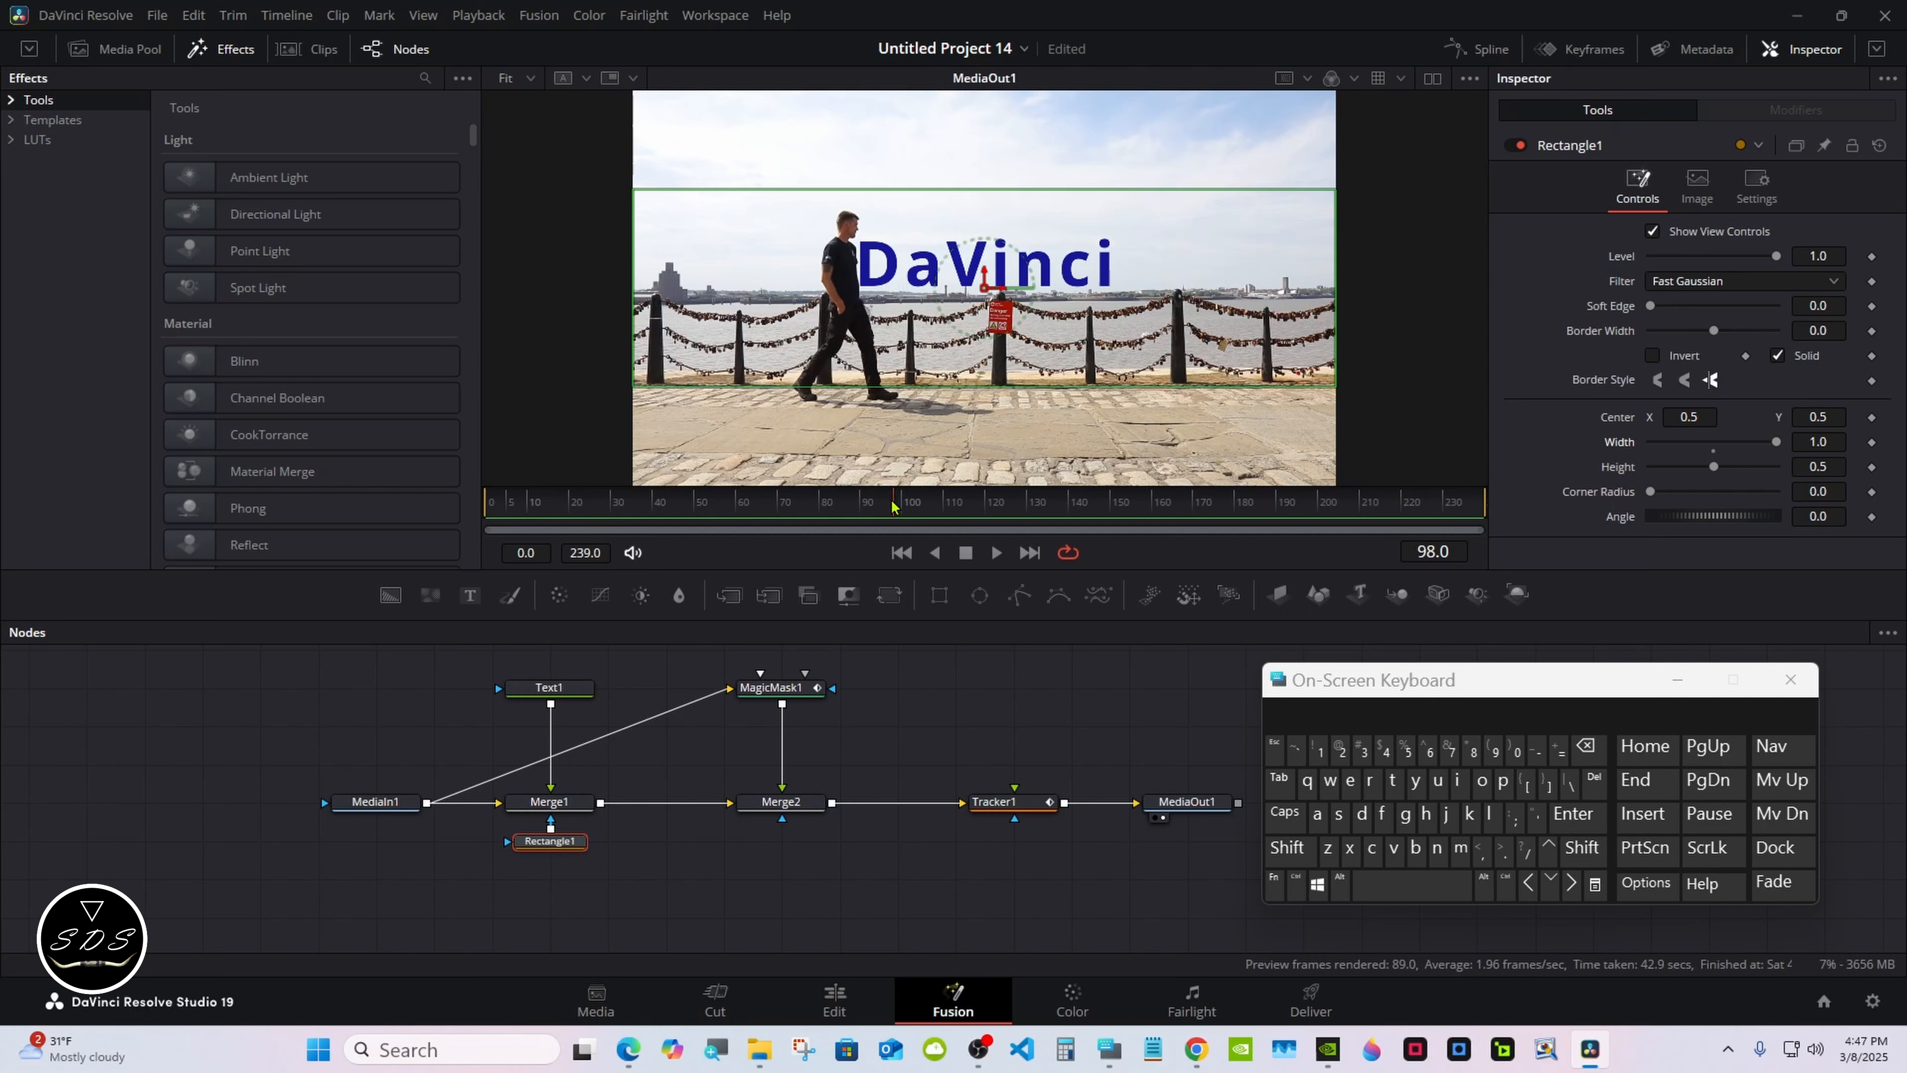
{"action": "left_click", "coordinate": [895, 506]}
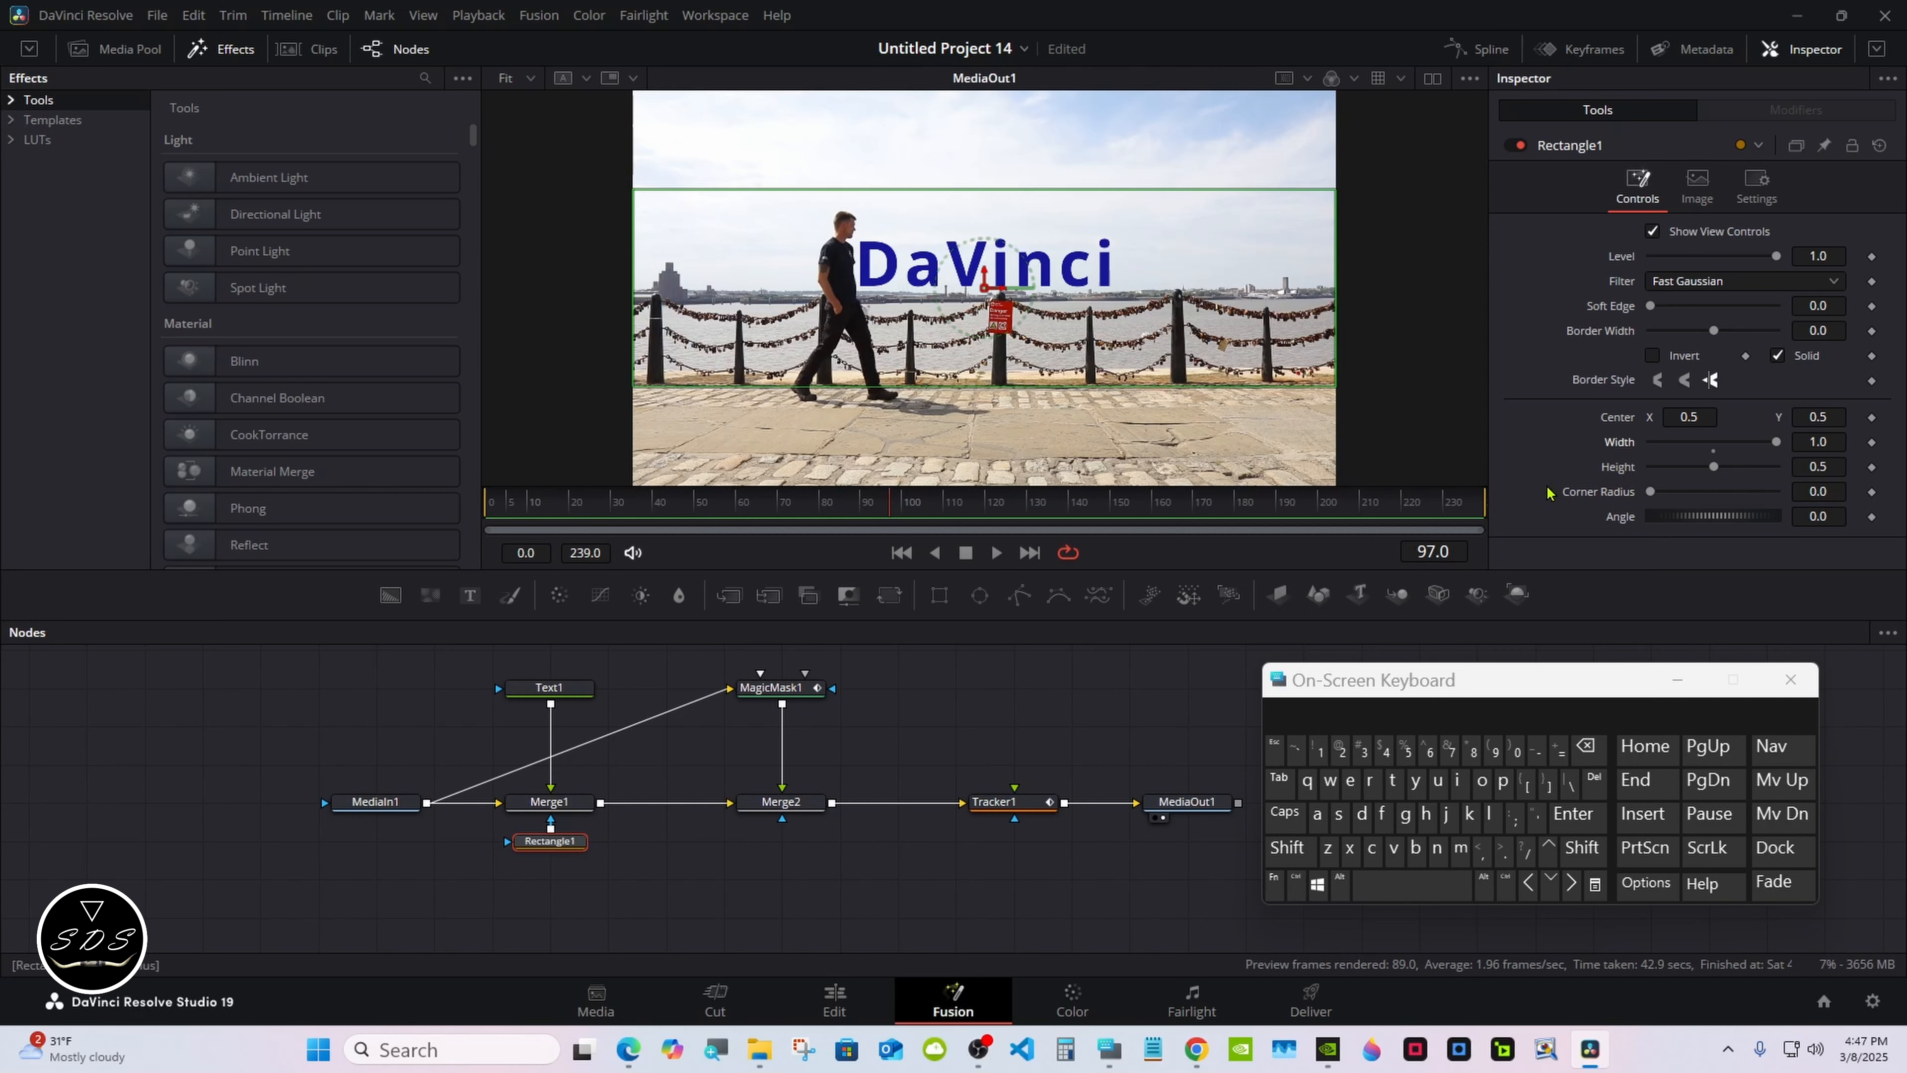
{"action": "left_click_drag", "start_coordinate": [1492, 685], "coordinate": [1098, 810]}
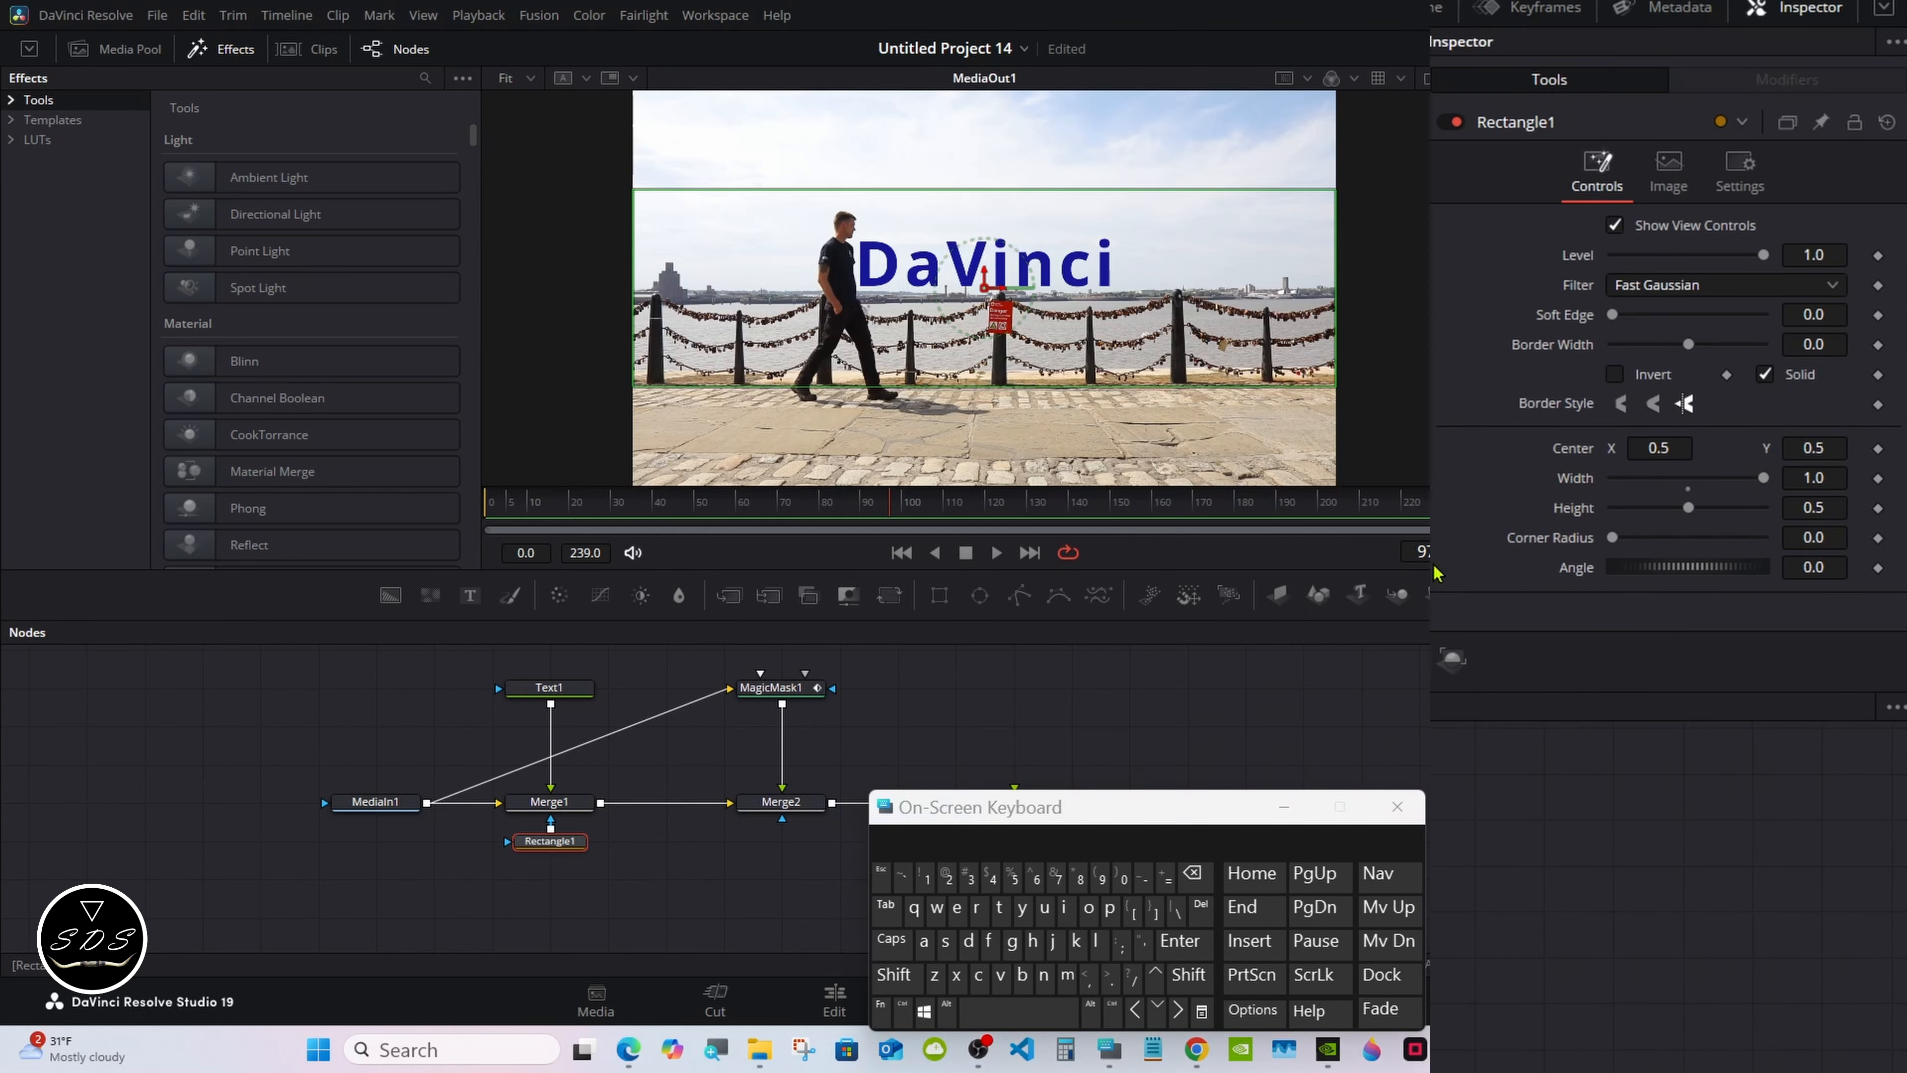
{"action": "right_click", "coordinate": [1559, 455]}
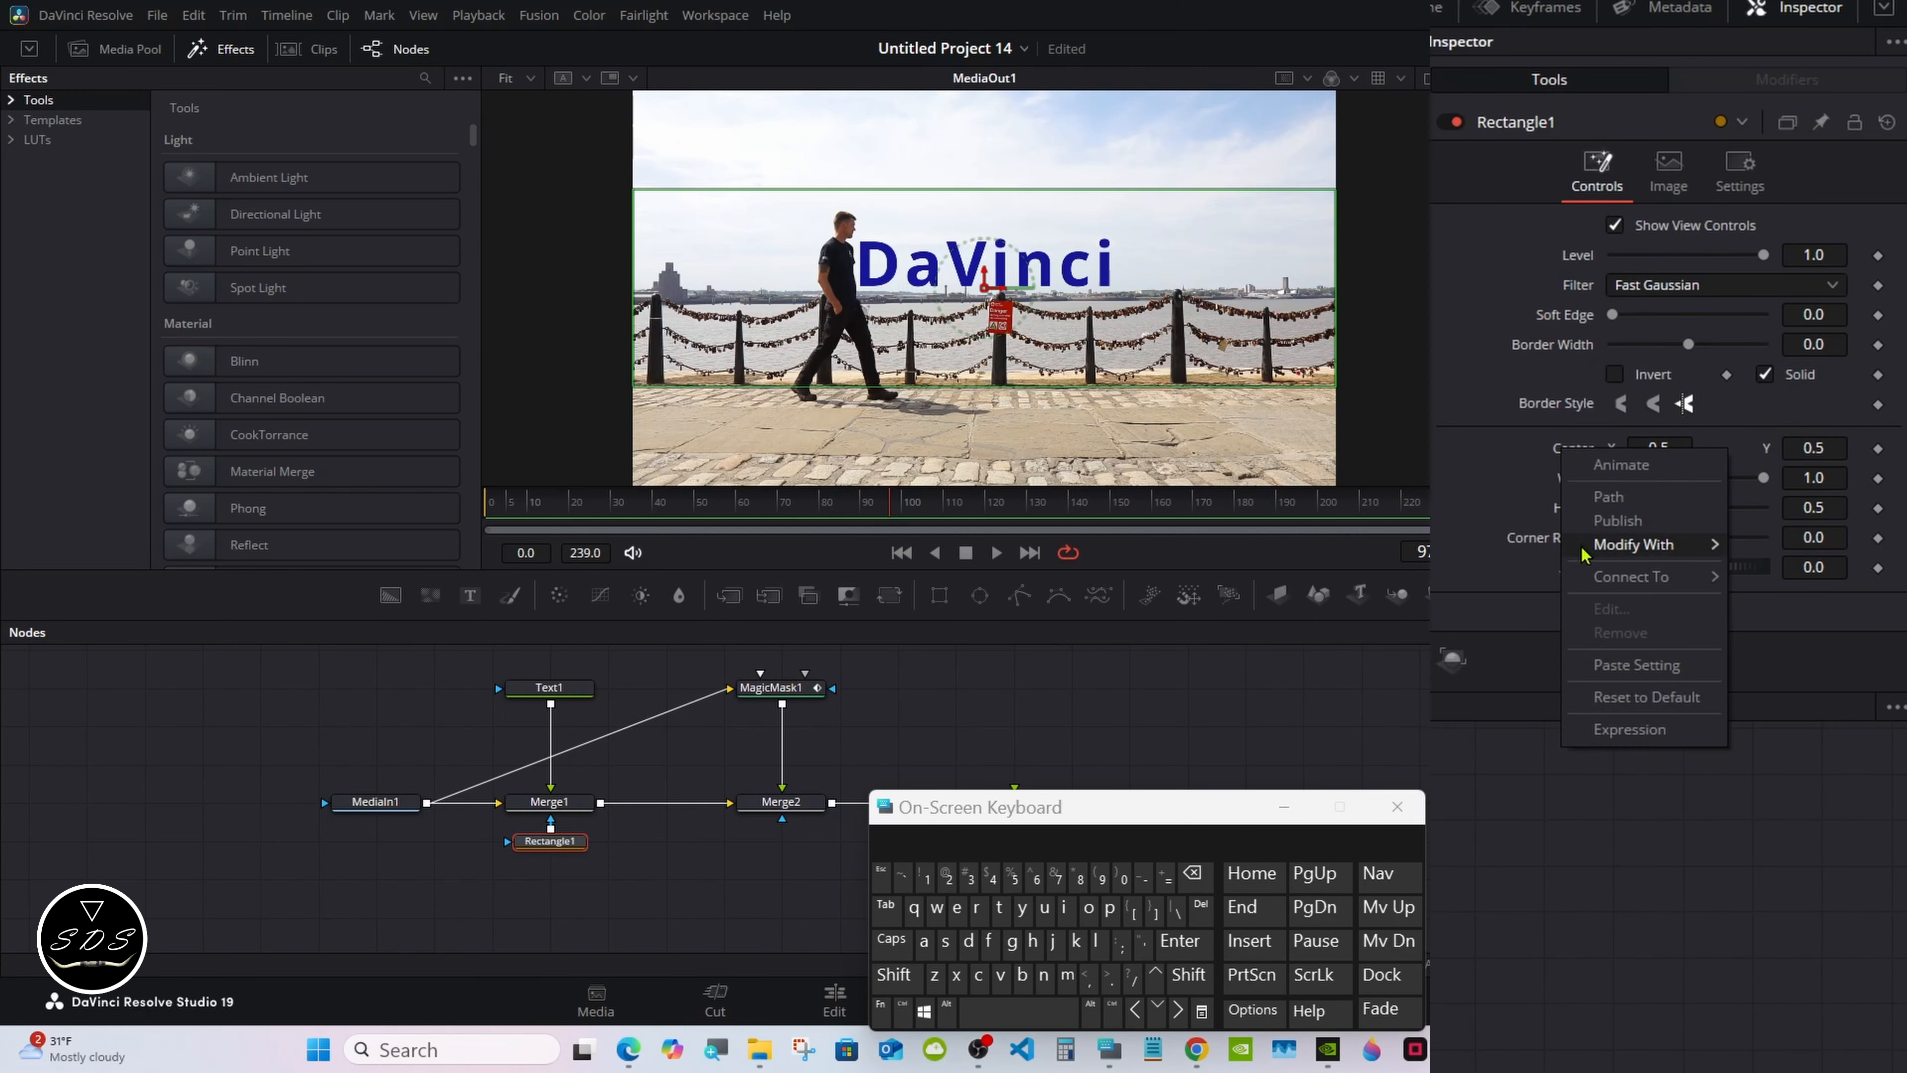
{"action": "mouse_move", "coordinate": [1620, 584]}
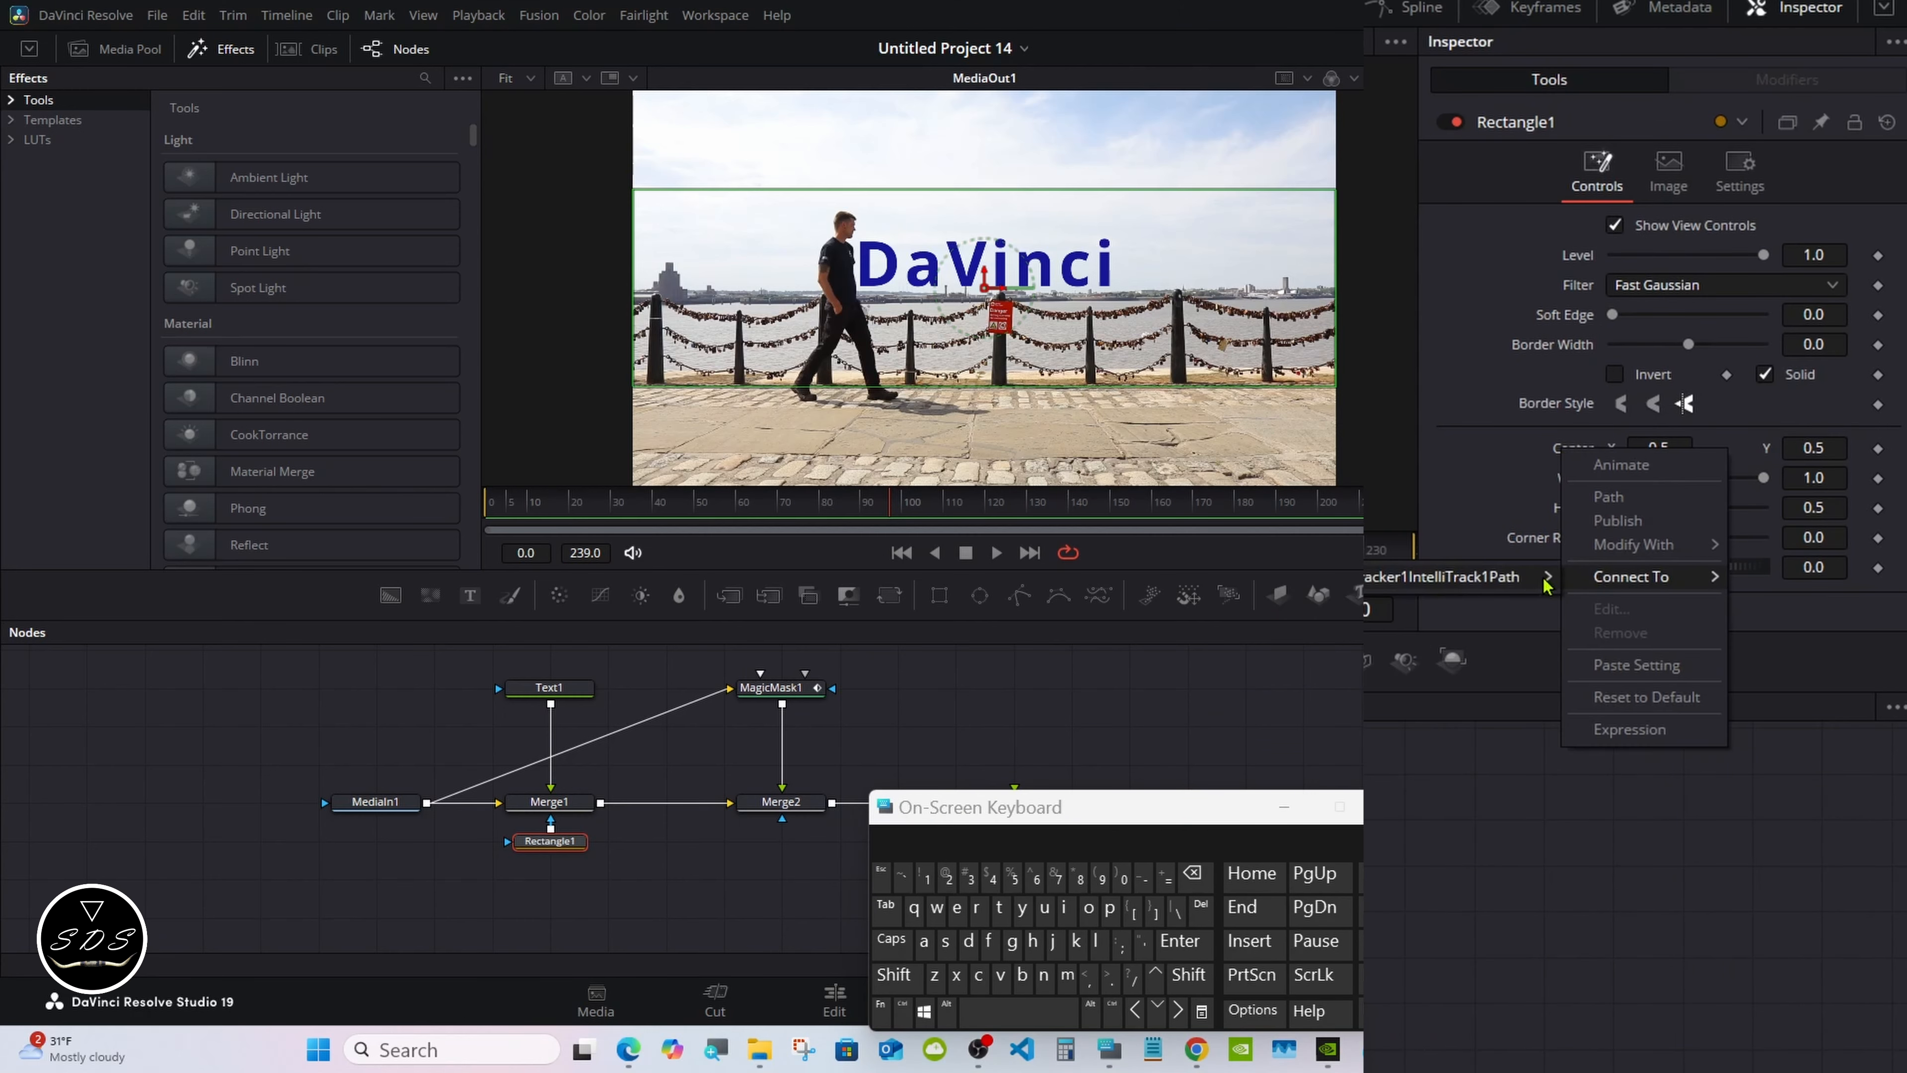
{"action": "mouse_move", "coordinate": [1527, 585]}
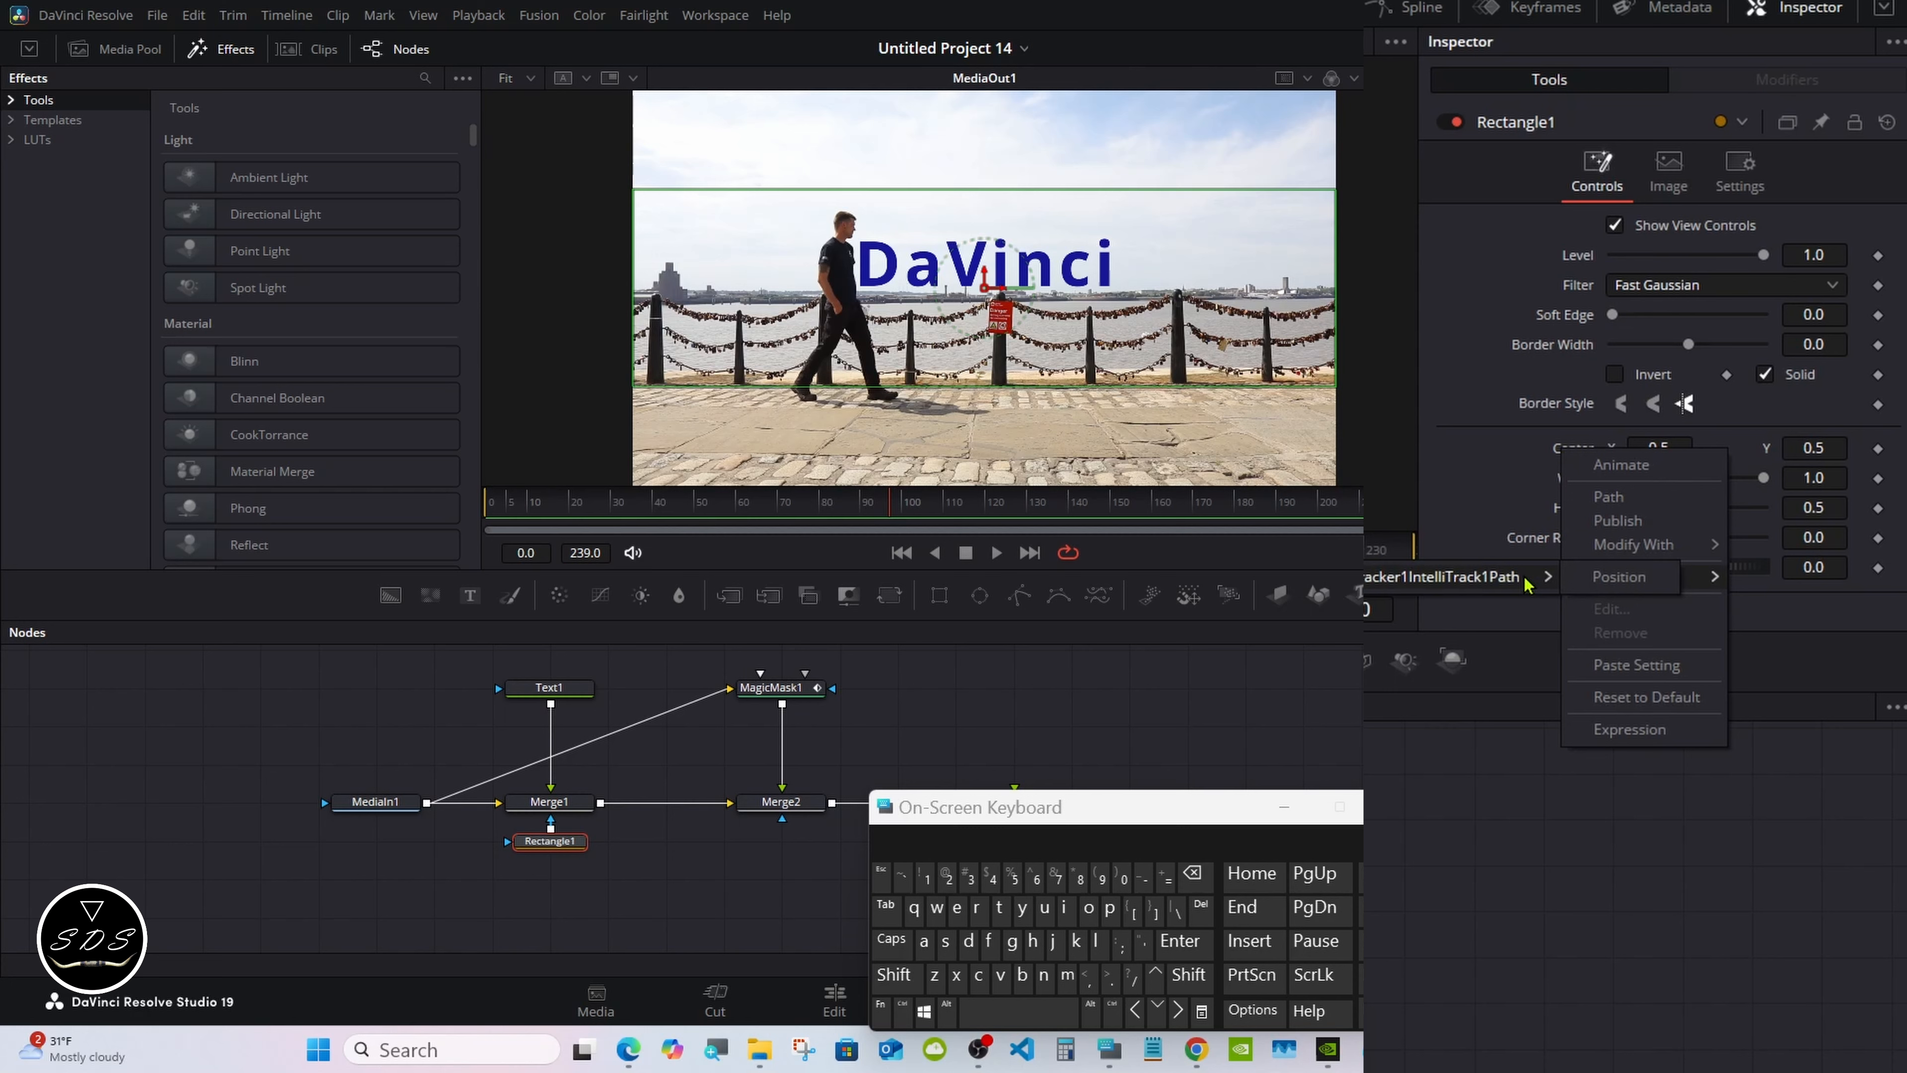
{"action": "left_click", "coordinate": [1620, 577]}
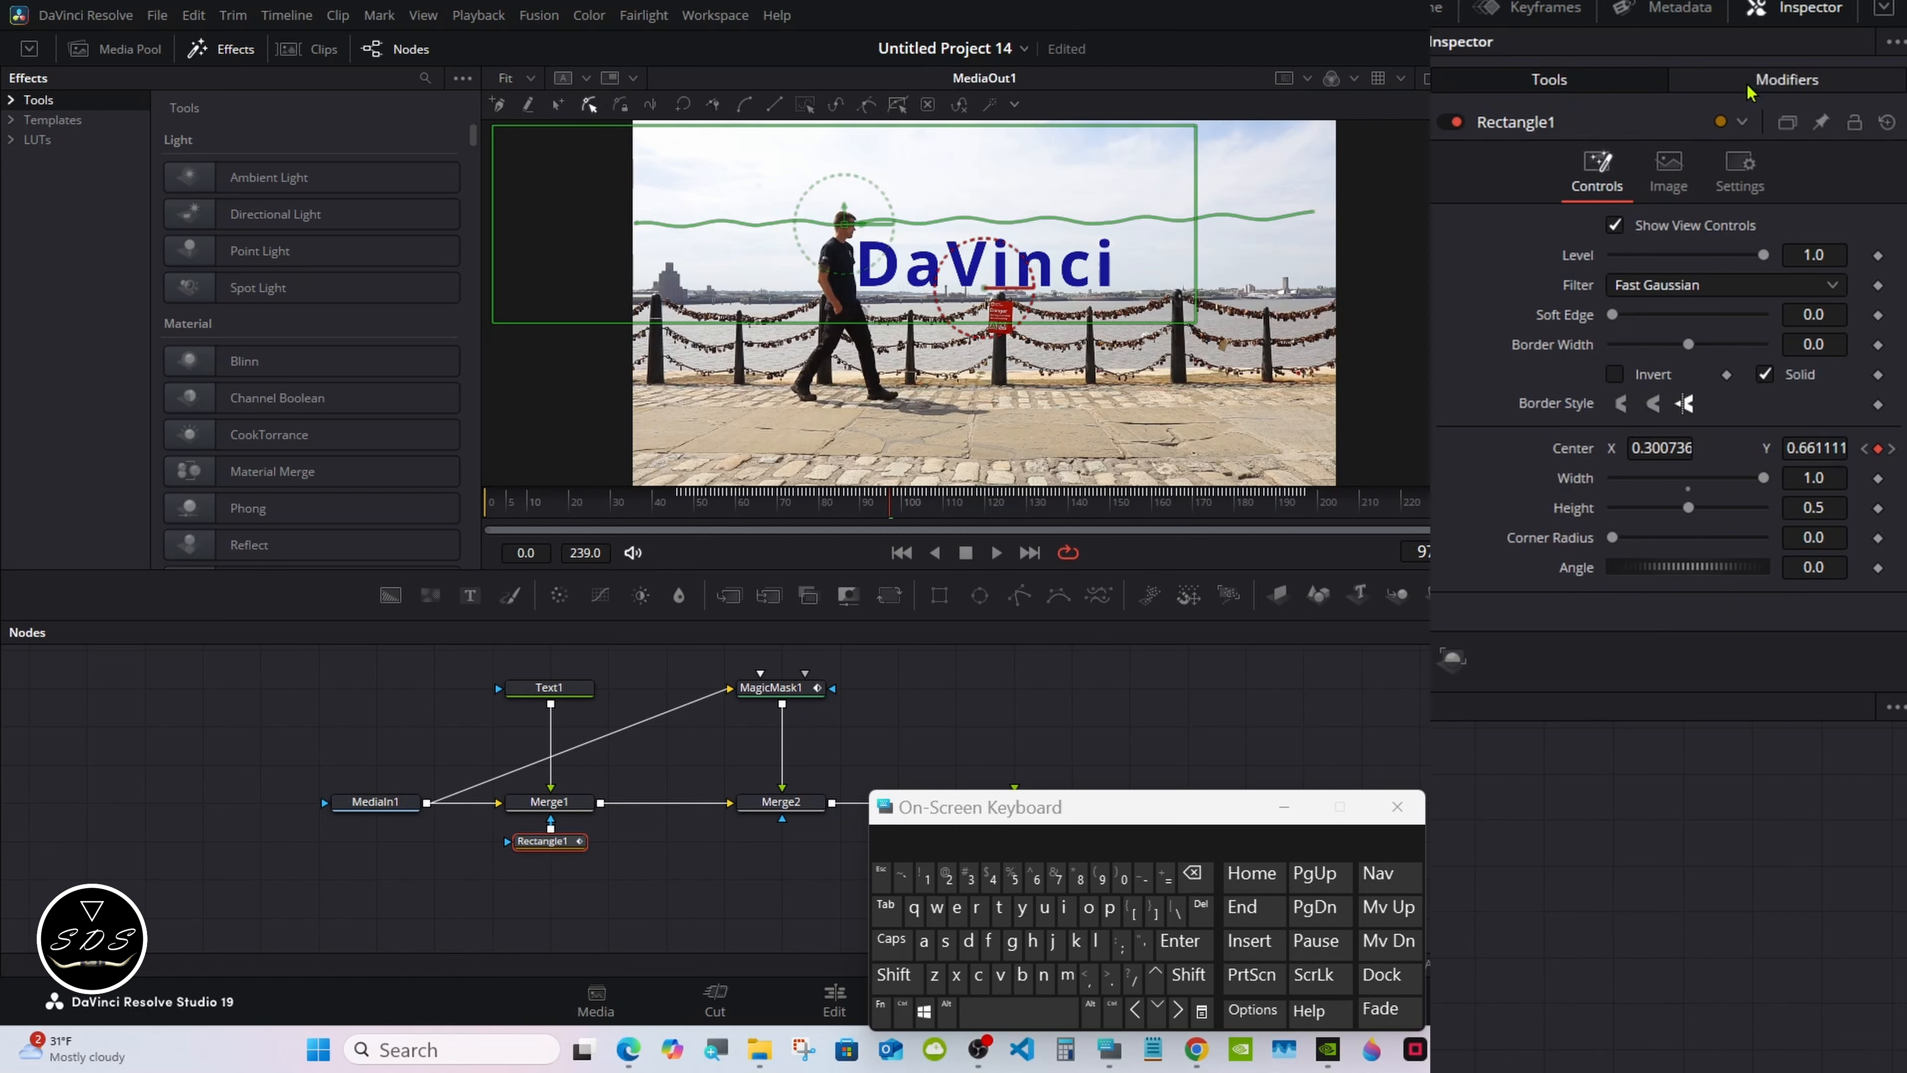
Open the Tracker1IntelliTrack1Path modifier settings for the Rectangle mask
{"action": "left_click", "coordinate": [1780, 80]}
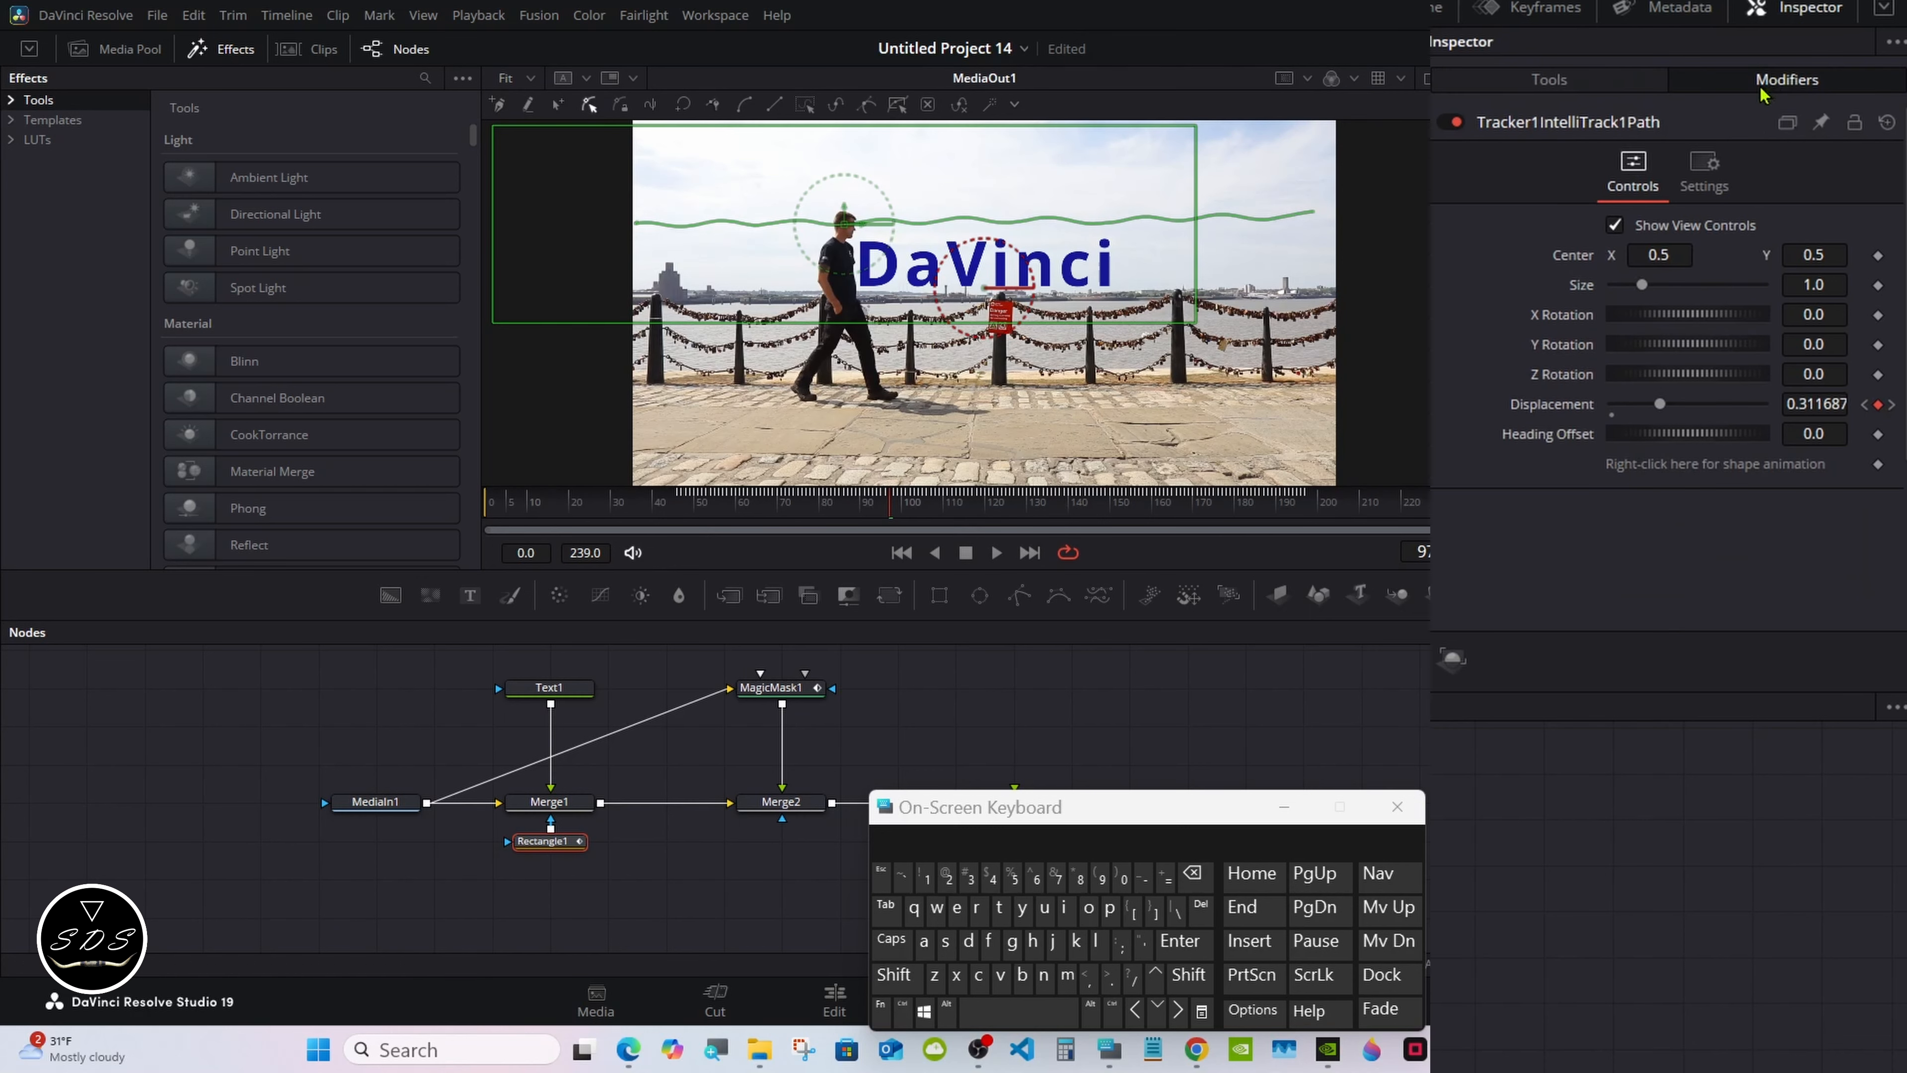